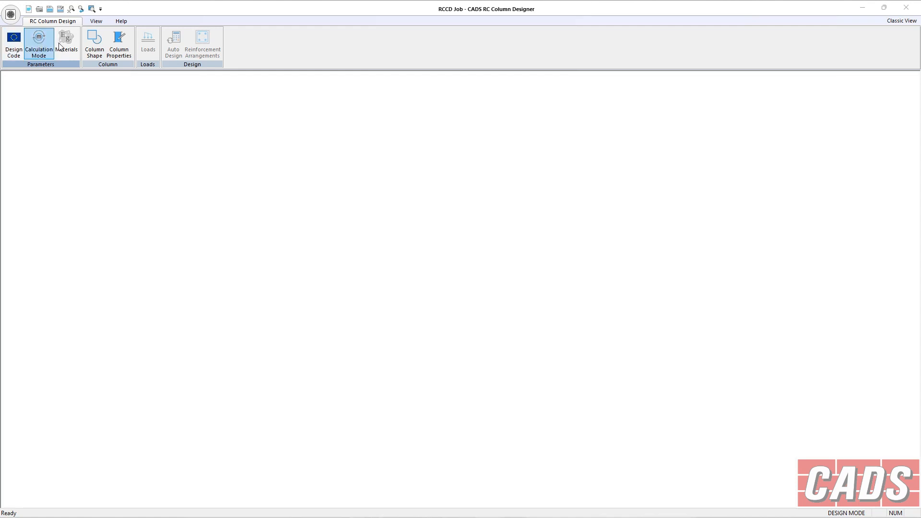
- Set the design code to BS8110-Amd.3 with detailing code BS8666-2005 and accept the design codes
left_click(13, 42)
left_click(501, 221)
left_click(494, 234)
left_click(501, 220)
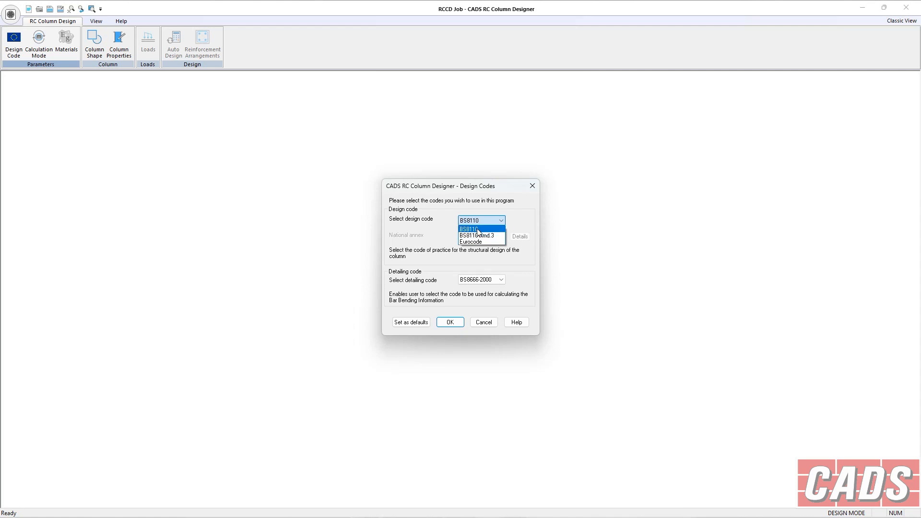
left_click(488, 221)
left_click(487, 234)
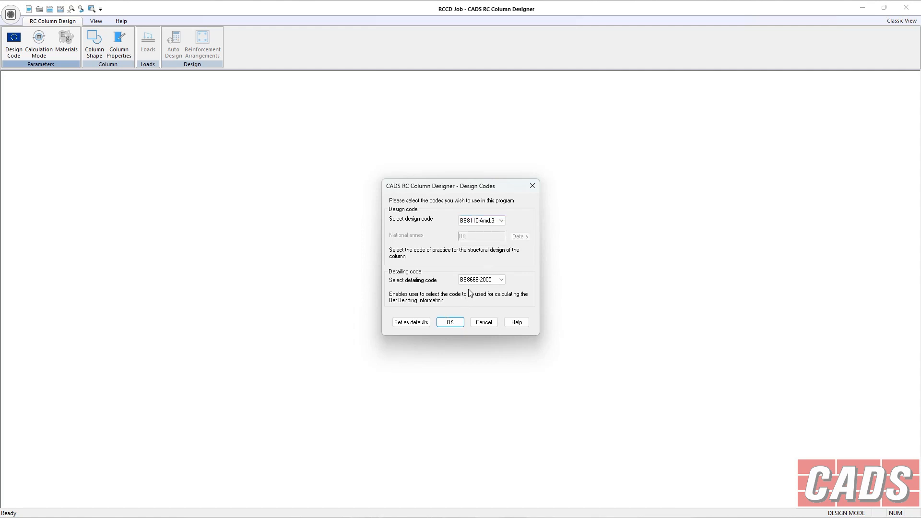
left_click(493, 280)
left_click(492, 280)
left_click(450, 322)
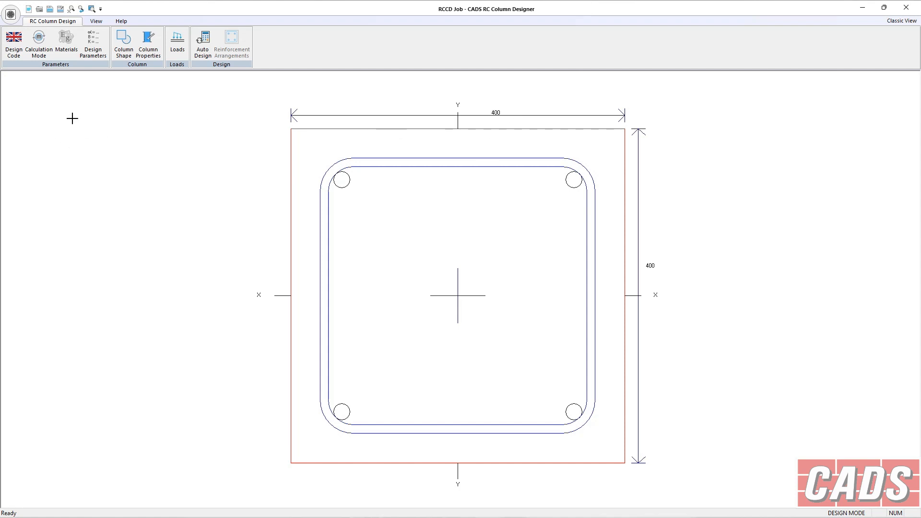
- Confirm Design mode as the calculation mode
left_click(48, 51)
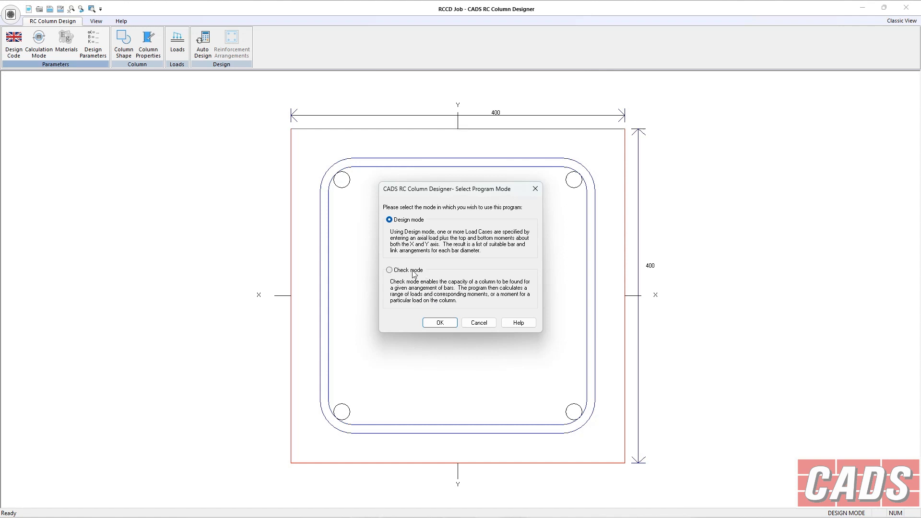
left_click(439, 322)
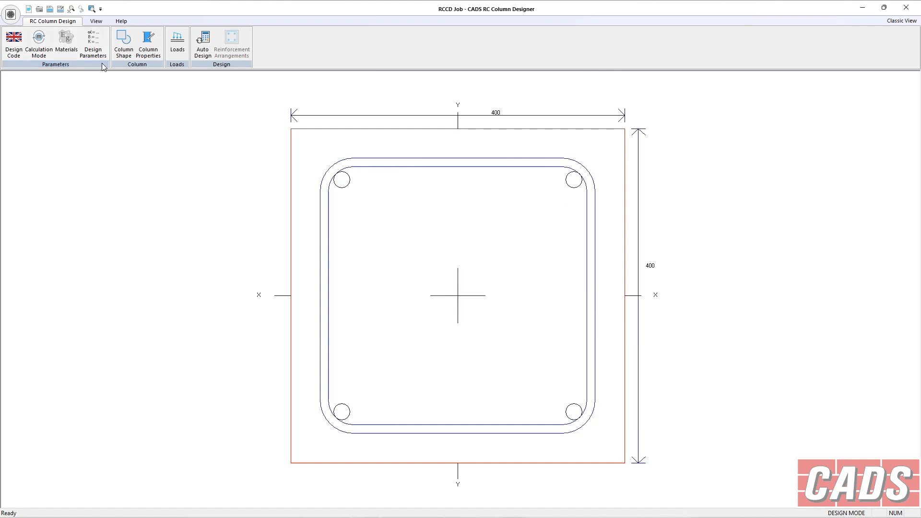
- Select concrete strength class C28/35 in the column's material settings
left_click(66, 50)
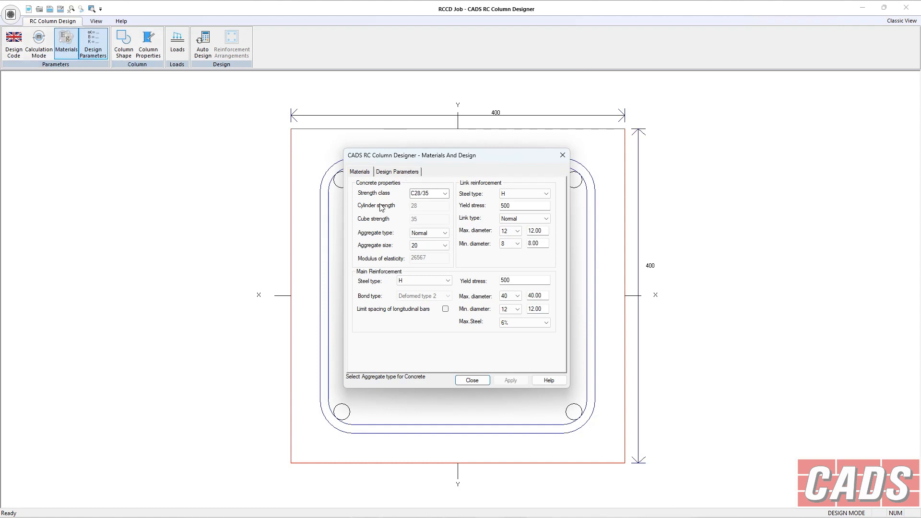
left_click(445, 193)
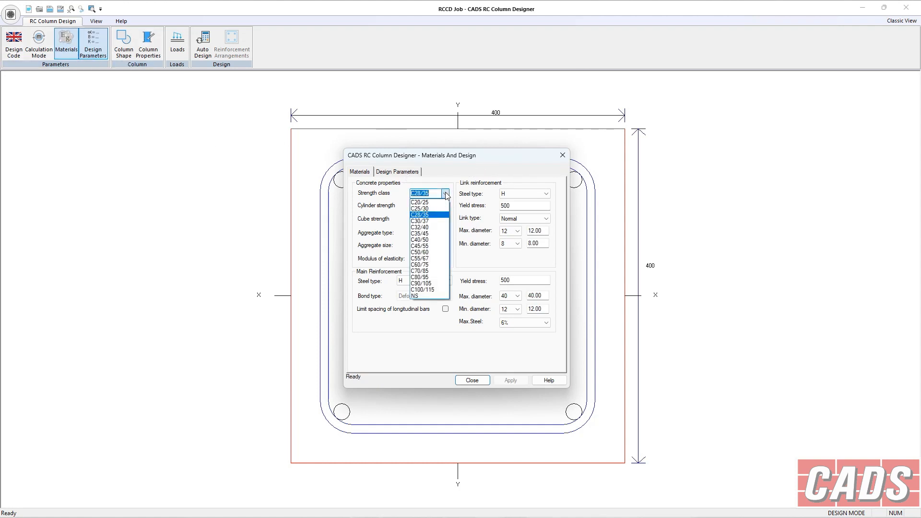
left_click(419, 216)
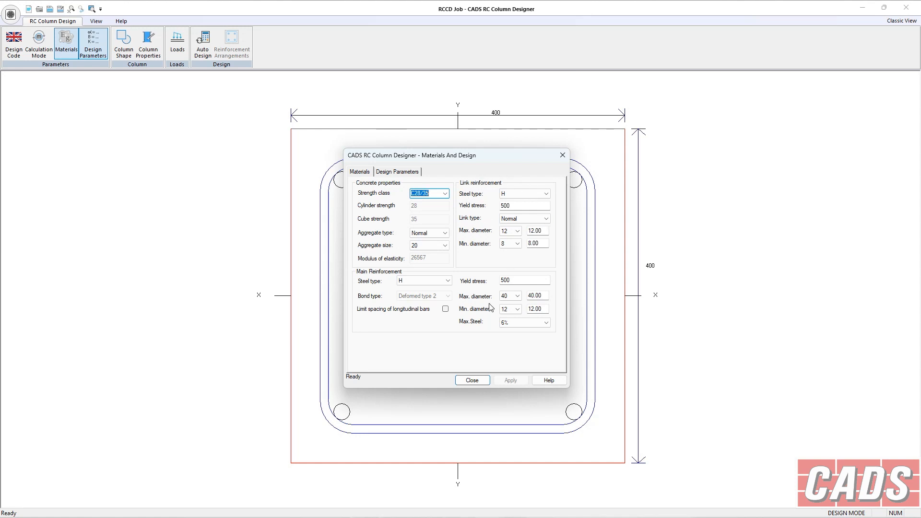
- Review the available maximum and minimum bar diameters for the link and main reinforcement
left_click(518, 234)
left_click(518, 233)
left_click(518, 245)
left_click(519, 244)
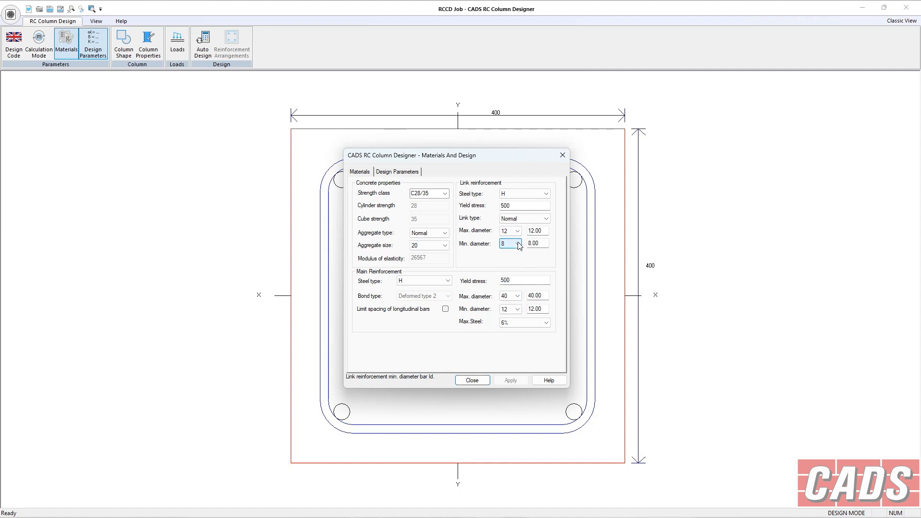
left_click(519, 244)
left_click(519, 244)
left_click(518, 295)
left_click(518, 295)
left_click(518, 309)
left_click(518, 309)
- Examine the longitudinal bar spacing limit option and the steel types for the main and link reinforcement
left_click(446, 310)
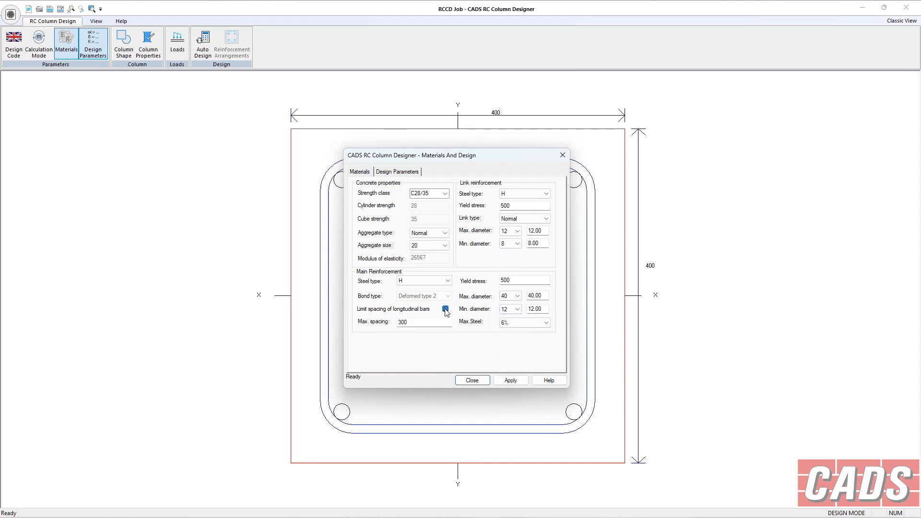
left_click(446, 309)
left_click(447, 281)
left_click(447, 288)
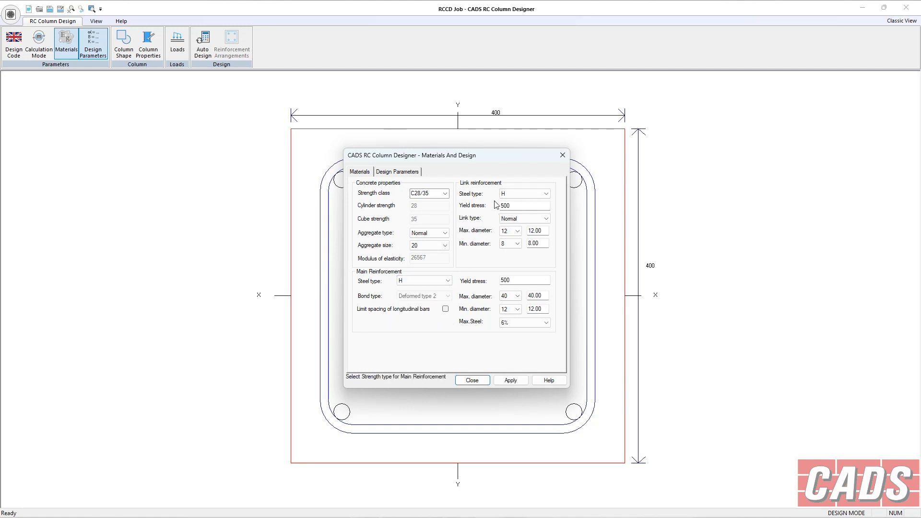
left_click(519, 193)
left_click(520, 193)
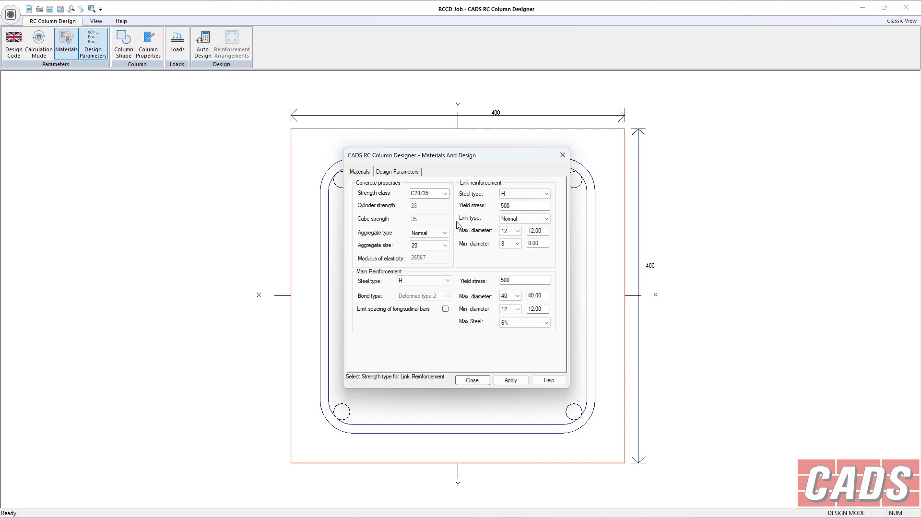
- Review the partial safety factors in the design parameters and return to the material settings
left_click(399, 172)
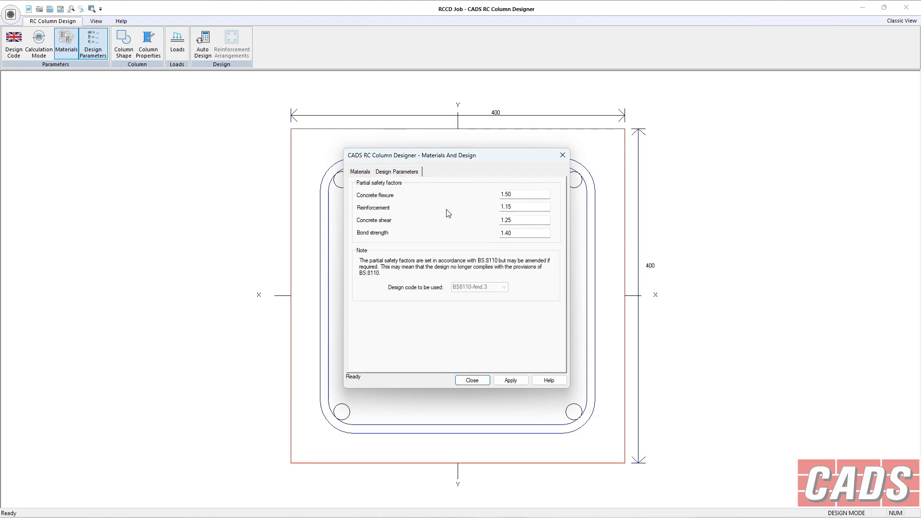
left_click(523, 208)
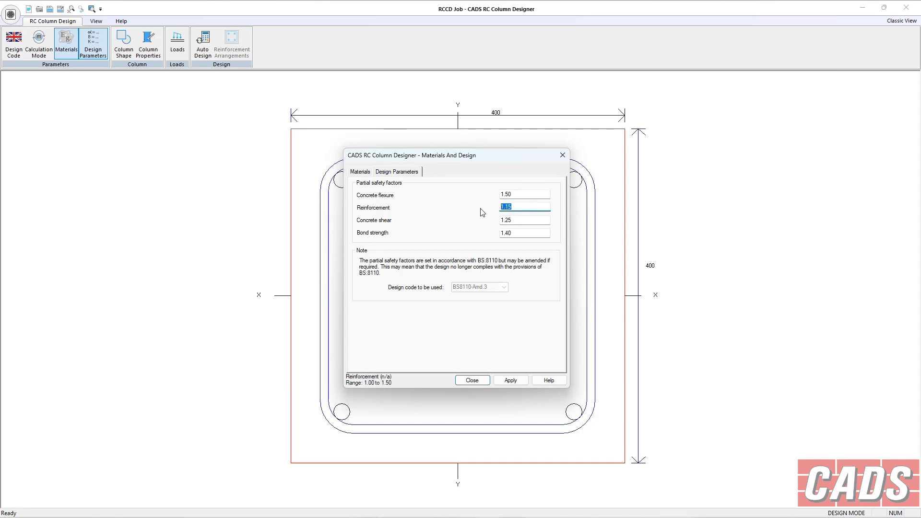
left_click(359, 171)
- Read the help topic on specifying materials for BS, and close the help and the material settings
left_click(550, 380)
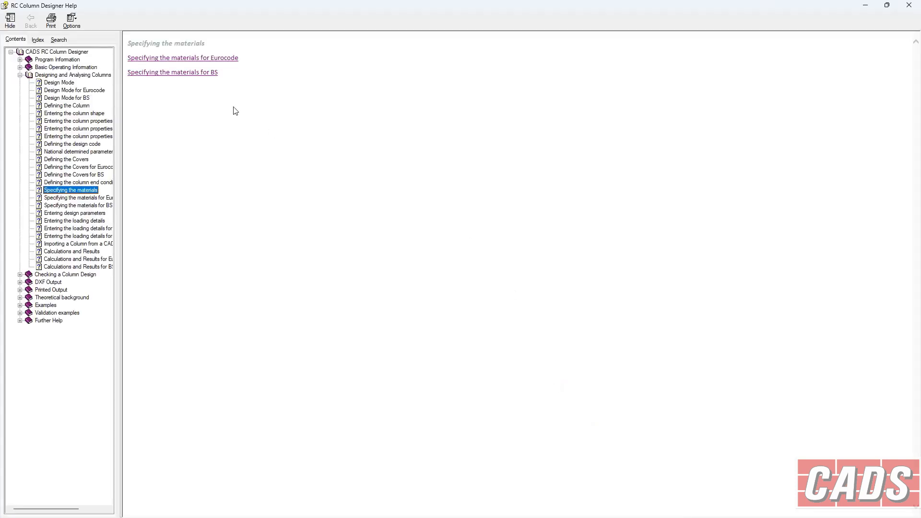
left_click(192, 73)
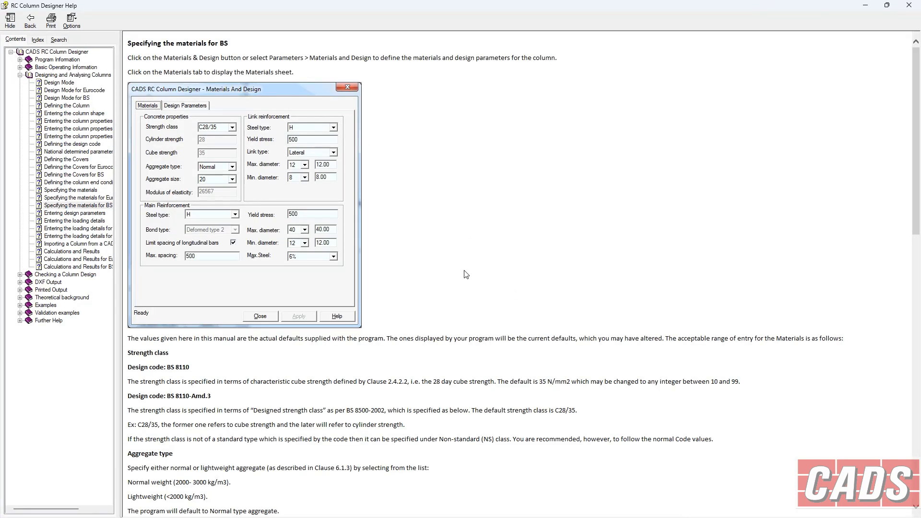
scroll(464, 274, "down", 3)
scroll(465, 275, "down", 15)
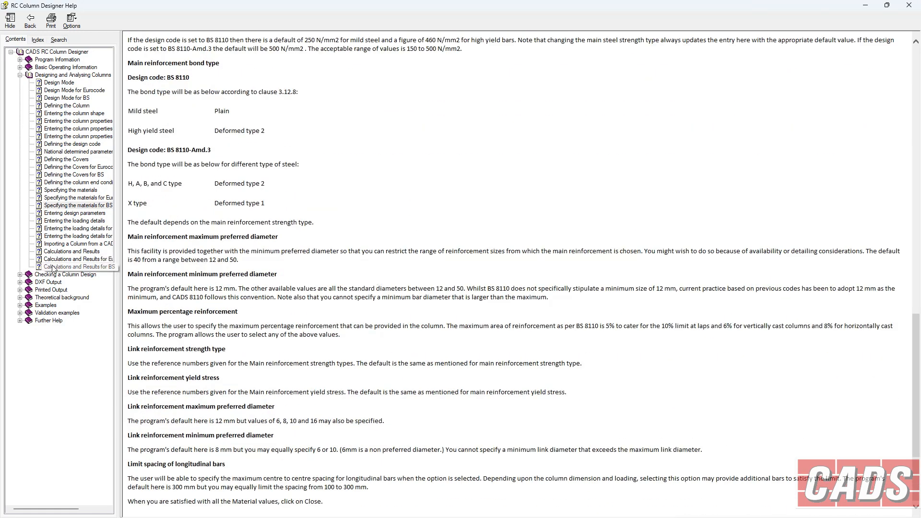
scroll(389, 309, "up", 20)
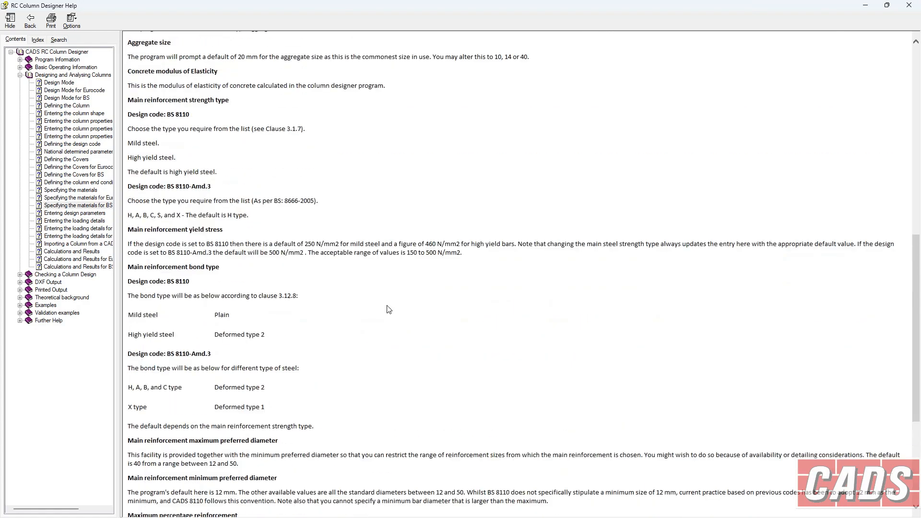
scroll(382, 301, "up", 4)
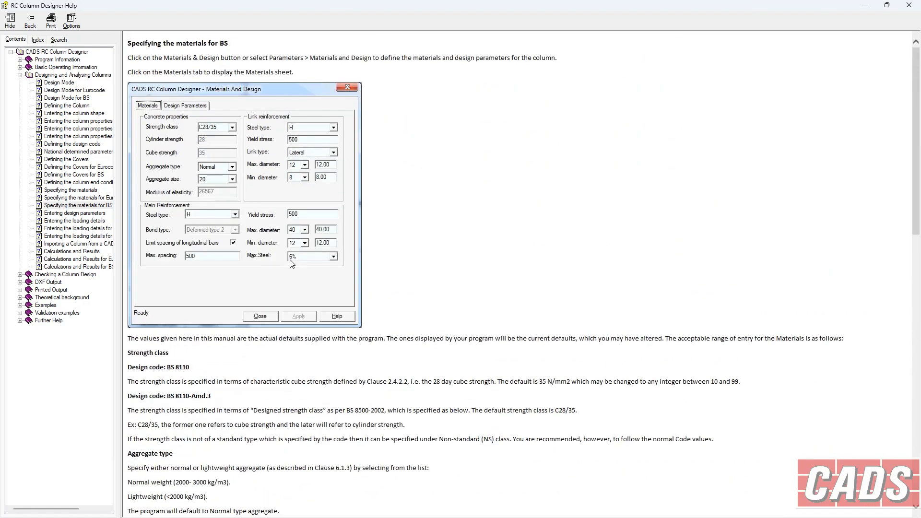
scroll(293, 264, "down", 14)
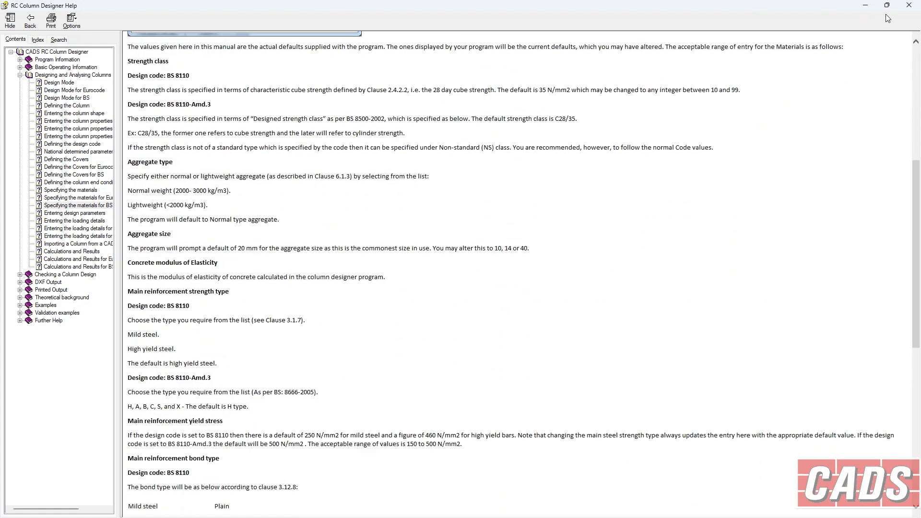
left_click(909, 6)
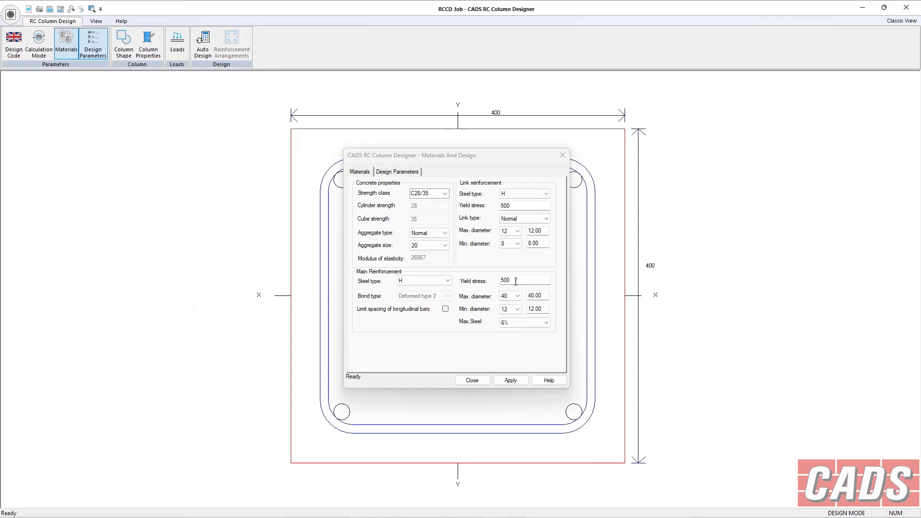
left_click(472, 380)
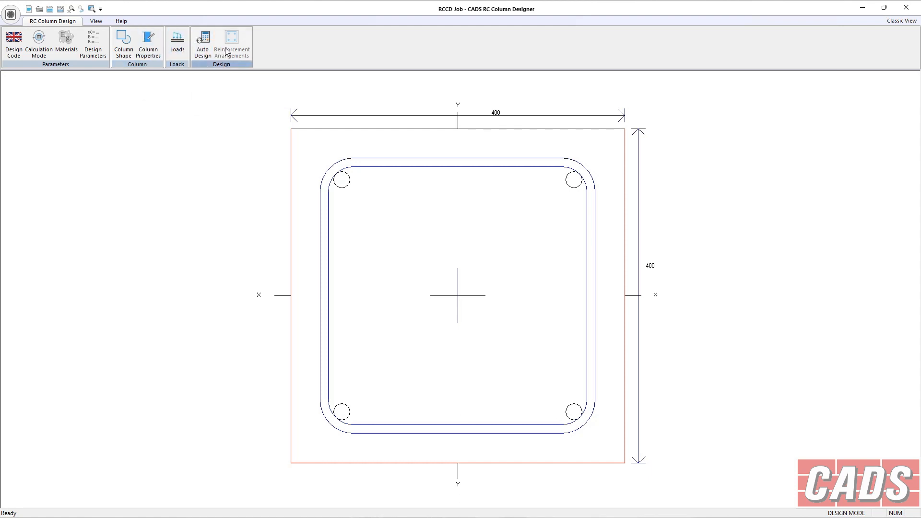
- Choose the rectangular column shape and accept it
left_click(126, 48)
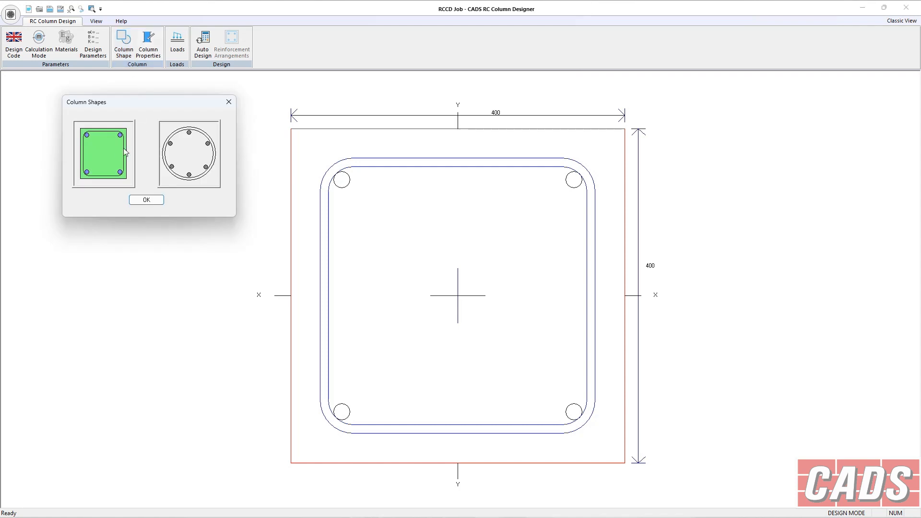
left_click(193, 162)
left_click(110, 160)
left_click(157, 200)
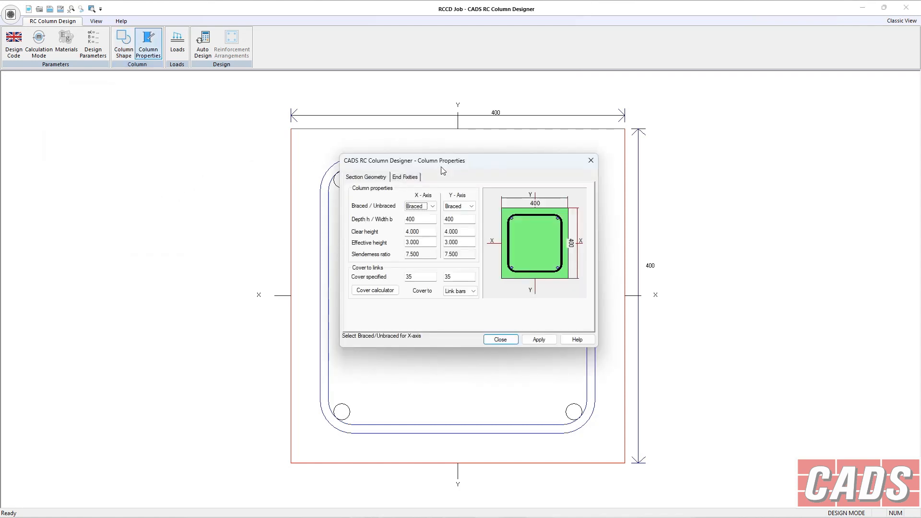
- Review the clear height and the depth and width entries for both axes in the column properties
left_click_drag(478, 163, 361, 249)
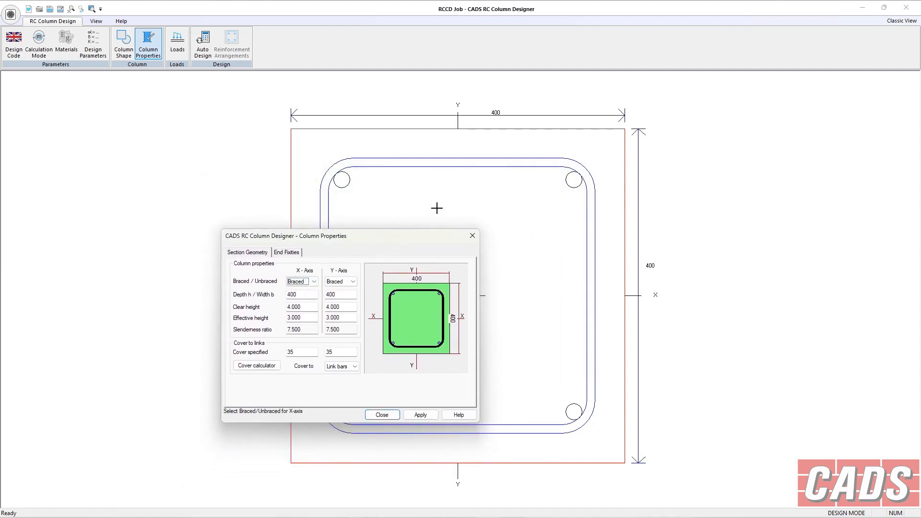
left_click_drag(402, 240, 452, 209)
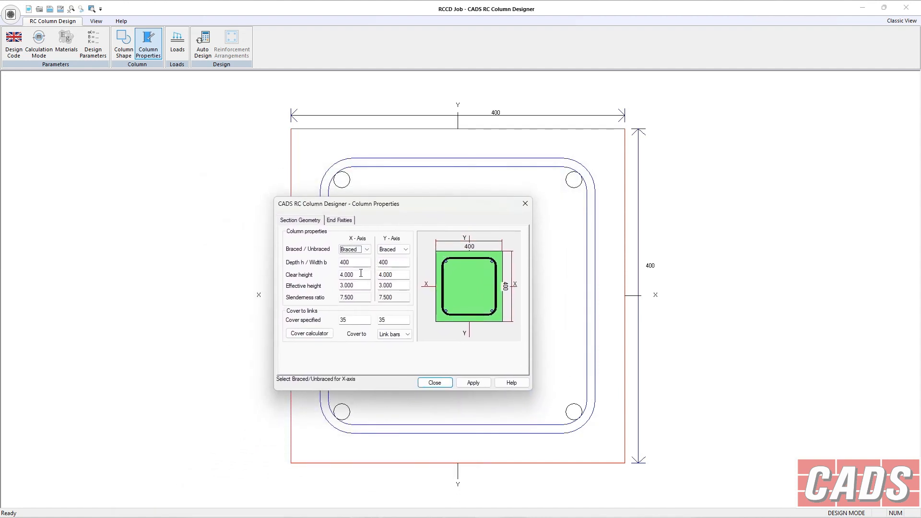
left_click(361, 275)
left_click(400, 275)
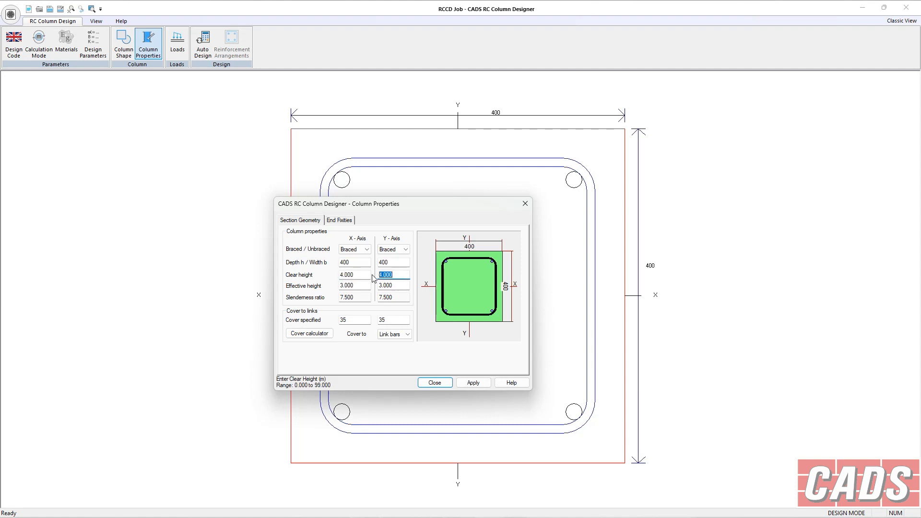
left_click(347, 262)
left_click(386, 263)
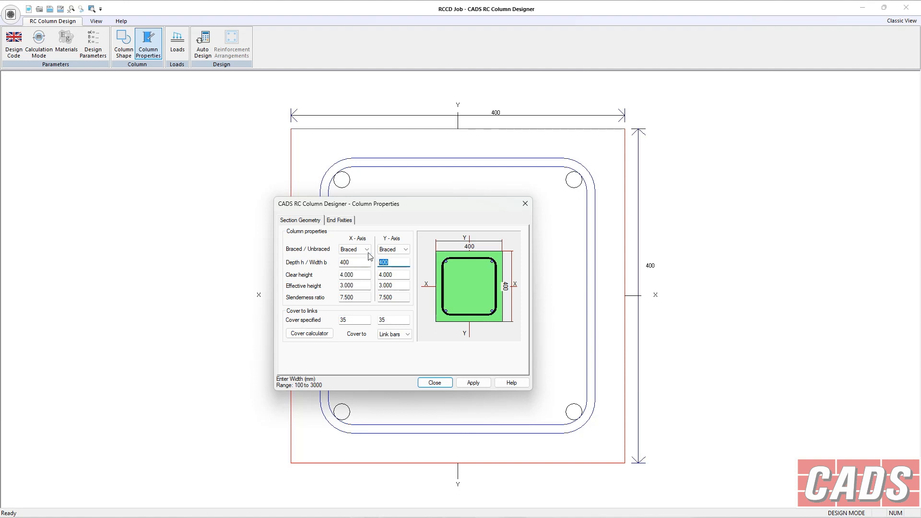
- Review the Braced and Unbraced options for the X and Y axes in the column properties
left_click(368, 250)
left_click(369, 250)
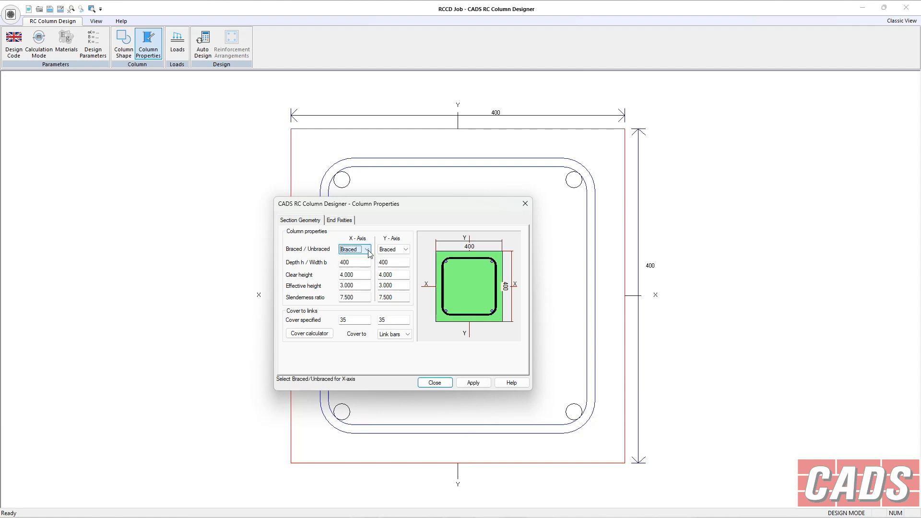
left_click(400, 251)
left_click(401, 250)
left_click(368, 250)
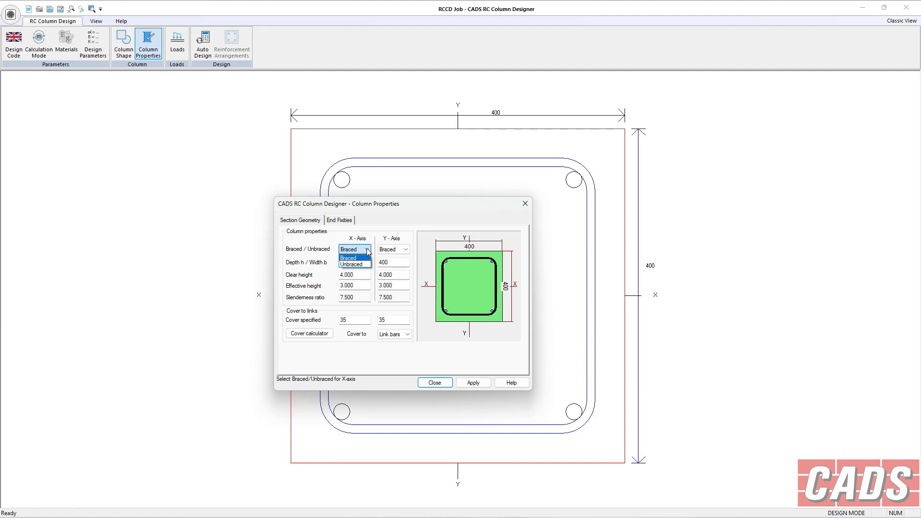
left_click(369, 251)
left_click_drag(434, 208, 479, 200)
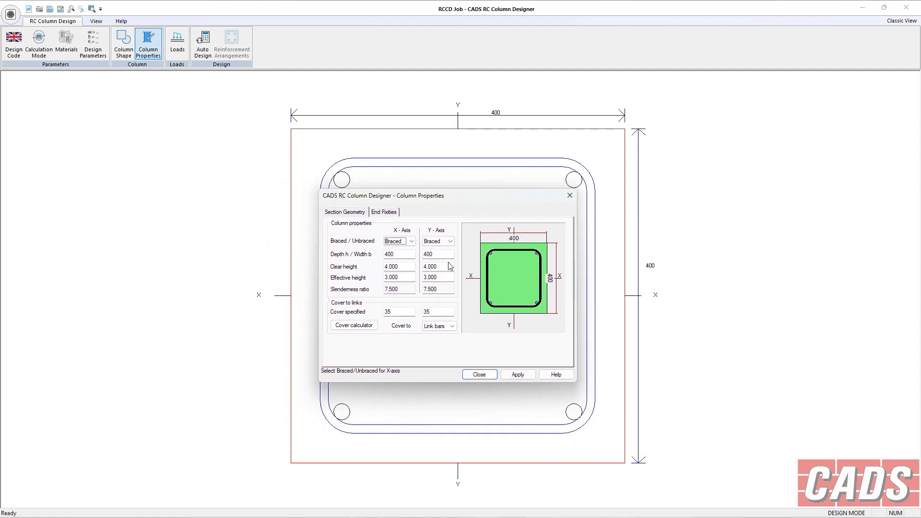
left_click(411, 241)
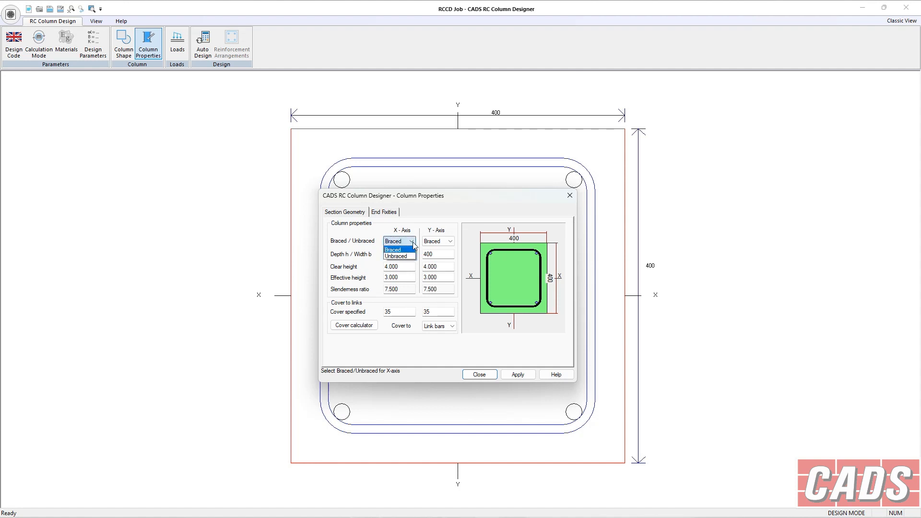
left_click(412, 244)
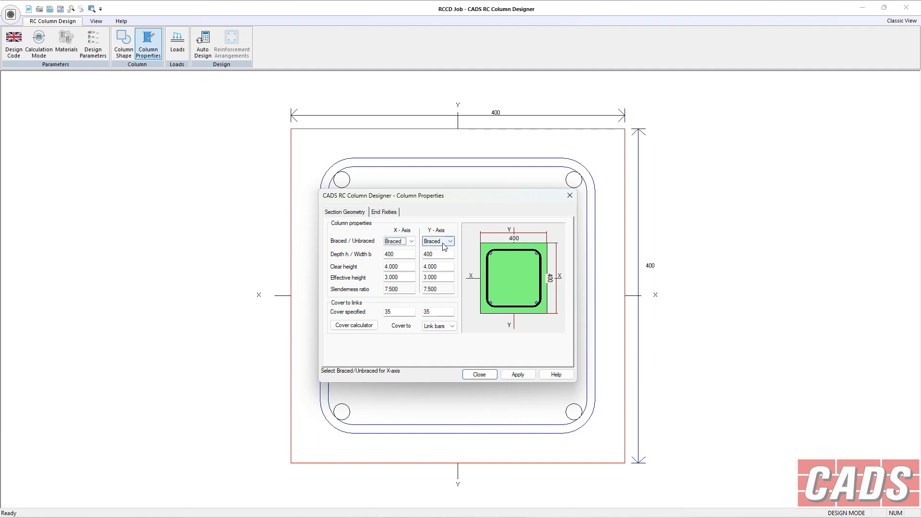
- Examine the bracing options alongside the slenderness ratio and effective height of the column
double_click(407, 291)
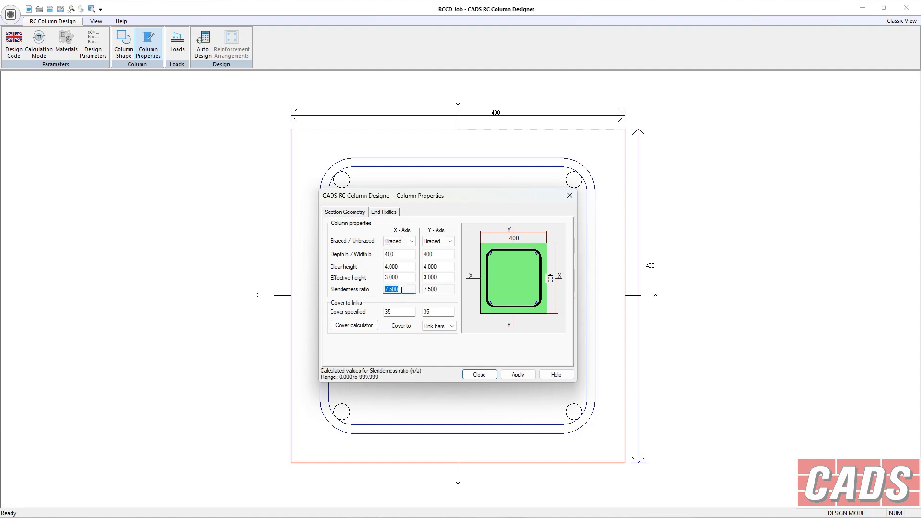
left_click(410, 242)
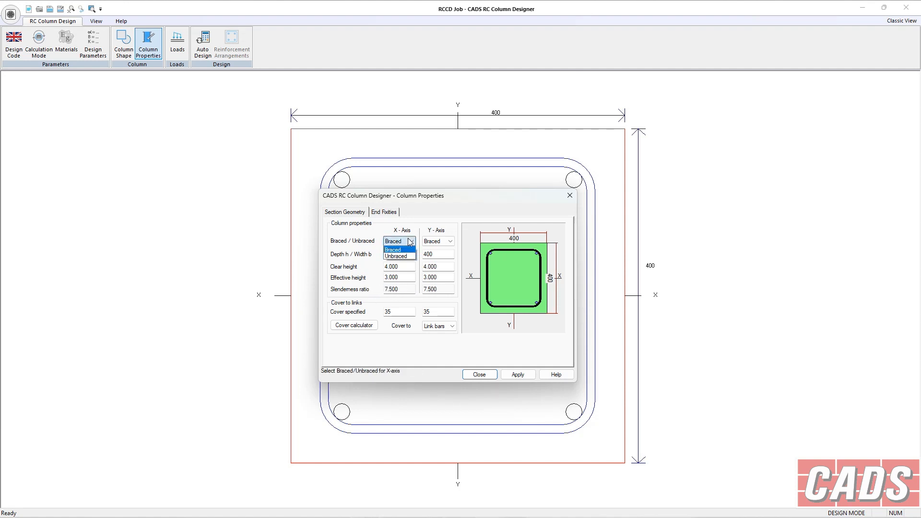
left_click(409, 249)
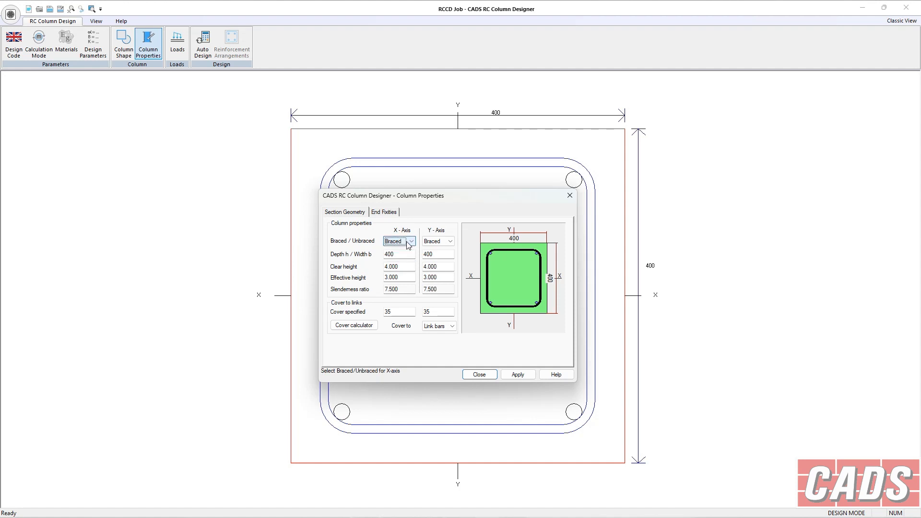
double_click(403, 289)
left_click(450, 241)
left_click(449, 246)
mouse_move(402, 279)
left_mouse_down()
mouse_move(371, 278)
mouse_move(389, 288)
left_mouse_up()
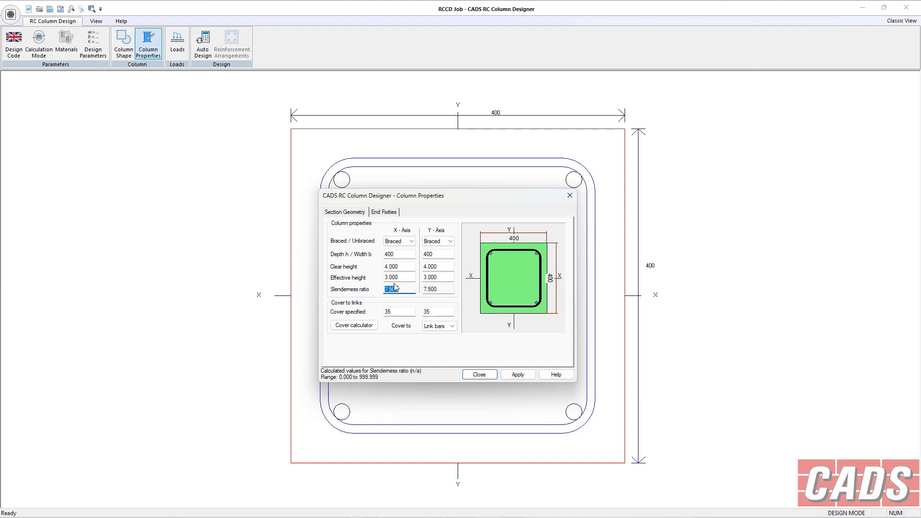
left_click(402, 277)
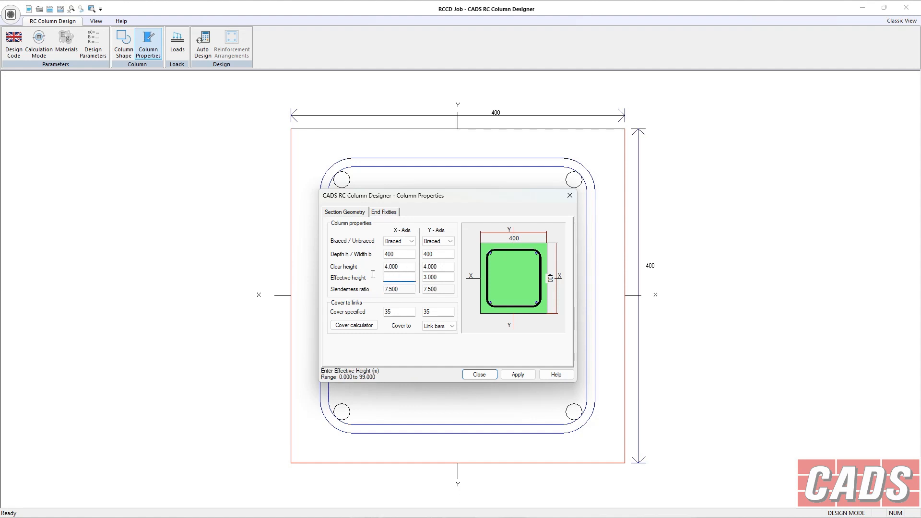
- Set the column's top end fixity to 2. Partial for both the X and Y axes
left_click(387, 213)
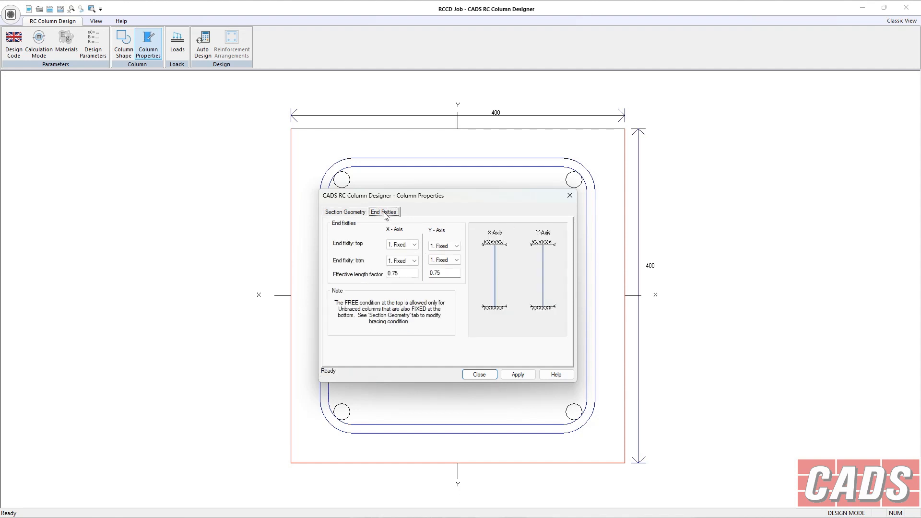
left_click(413, 246)
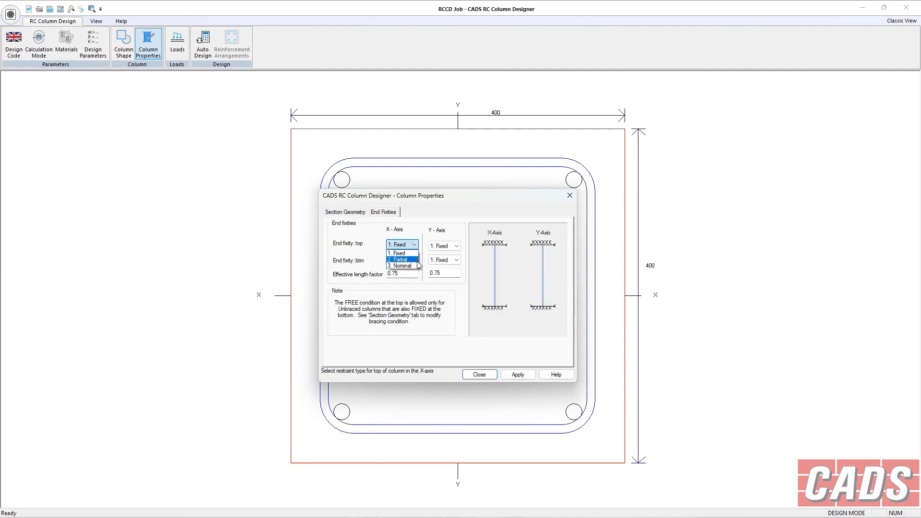
left_click(416, 260)
left_click(456, 246)
left_click(443, 260)
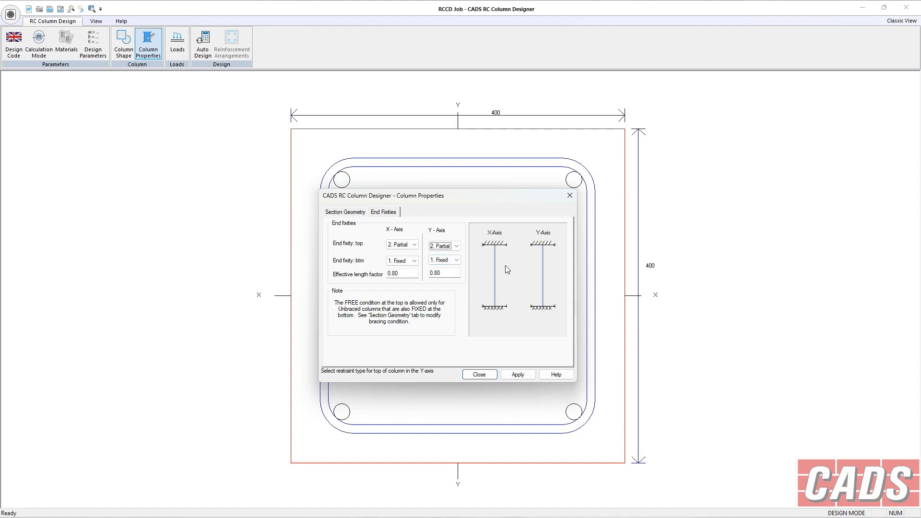
- Compare the effective heights in the section geometry with the effective length factors in the end fixities
left_click(361, 213)
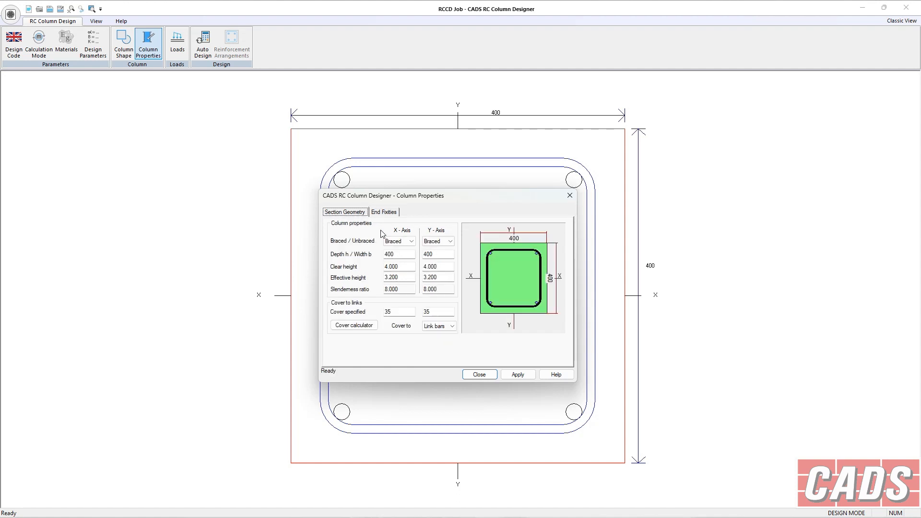
left_click(405, 276)
double_click(397, 281)
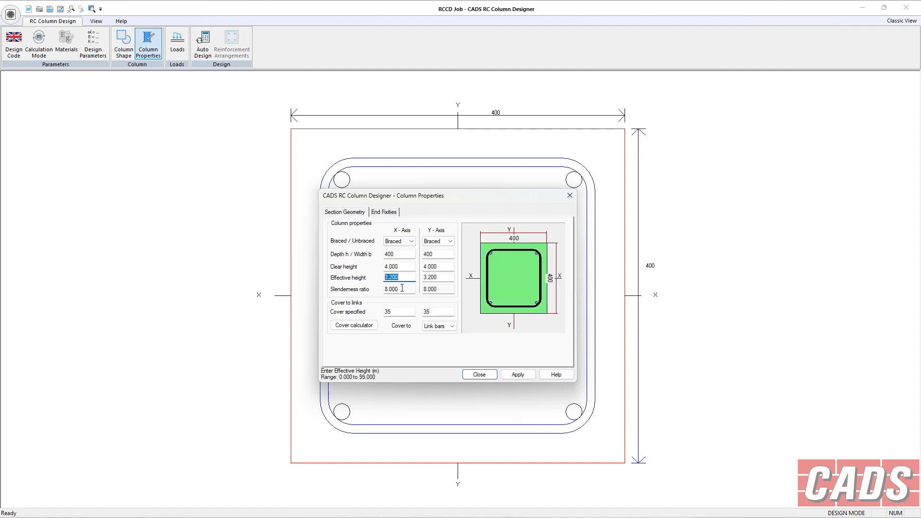
double_click(438, 277)
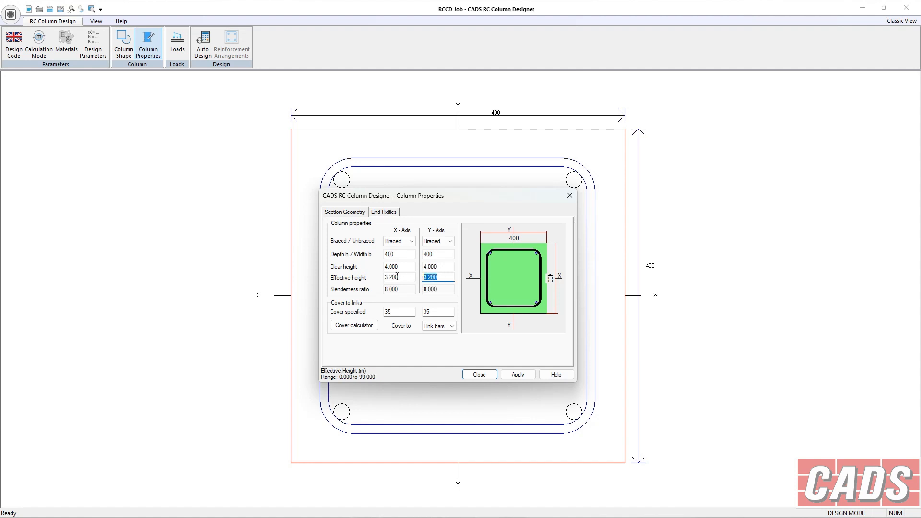
left_click(392, 212)
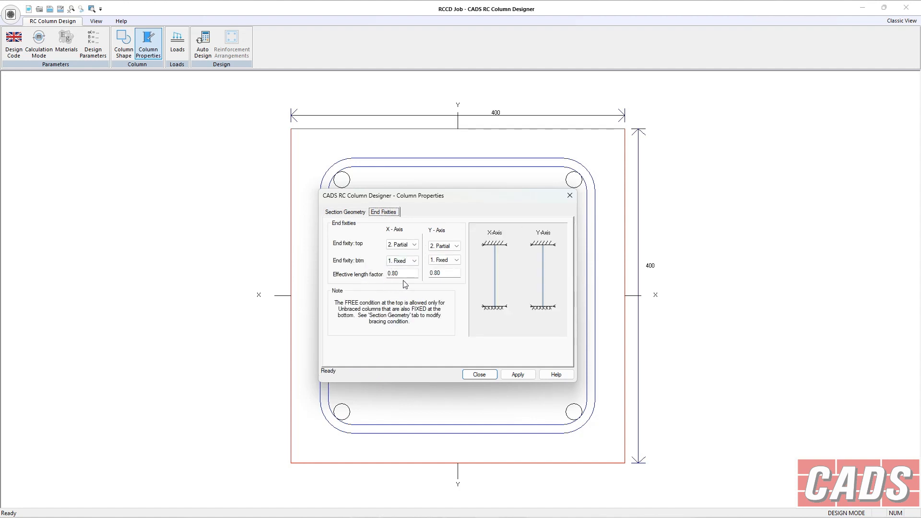
left_click(346, 213)
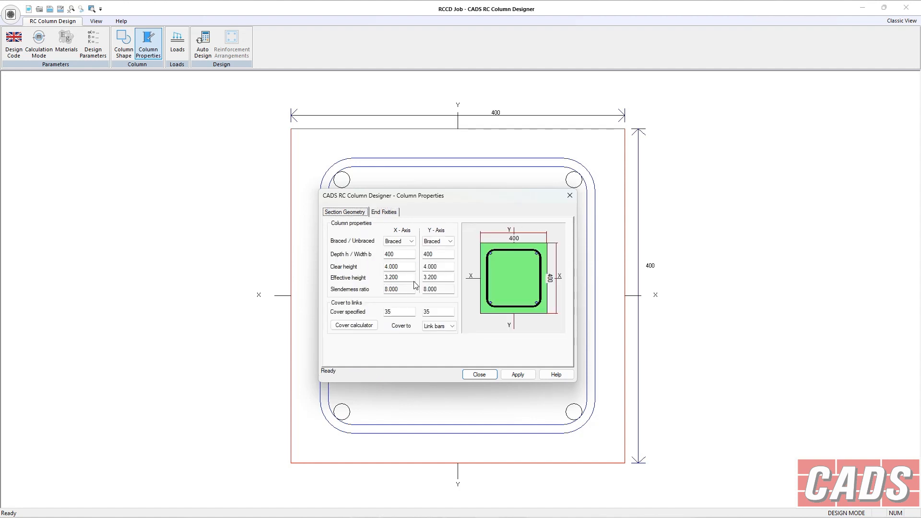
- Try an unbraced X axis with the top end fixity set to 4. Free
left_click(411, 244)
left_click(398, 248)
left_click(384, 214)
left_click(414, 244)
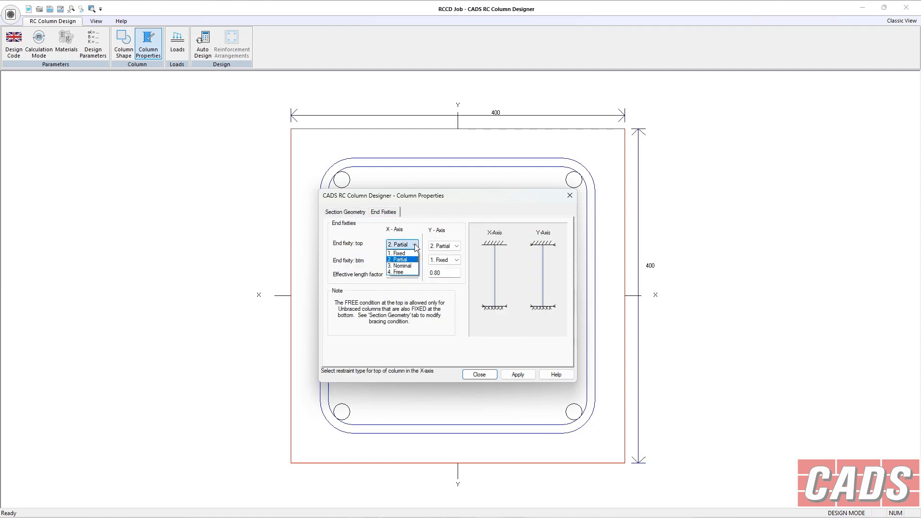
left_click(400, 272)
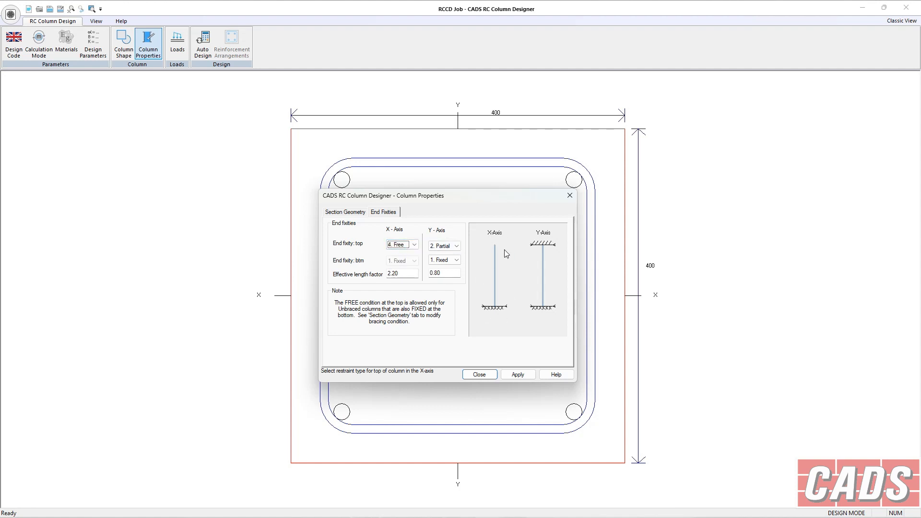
- Set the top end fixity back to 1. Fixed for both the X and Y axes
left_click(396, 245)
left_click(403, 260)
left_click(408, 245)
left_click(407, 253)
left_click(442, 249)
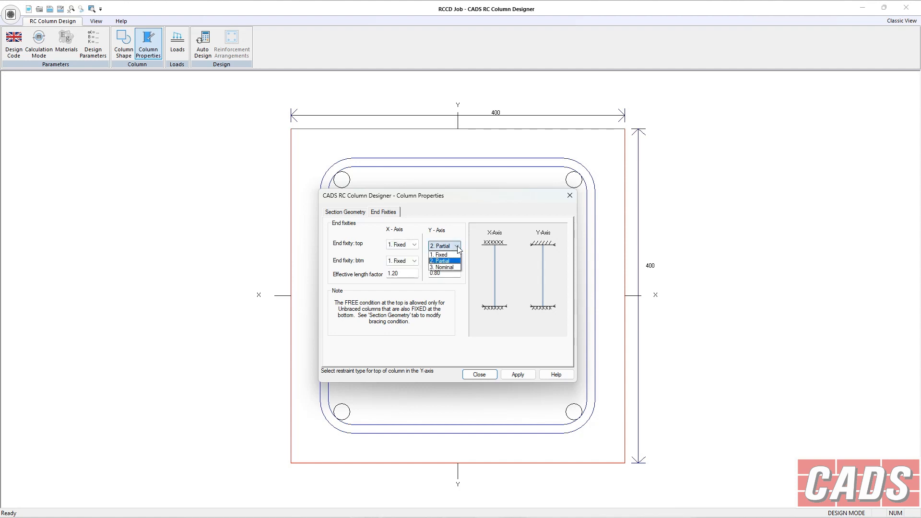
left_click(441, 253)
- Set the X axis back to Braced in the section geometry
left_click(356, 214)
left_click(399, 241)
left_click(397, 248)
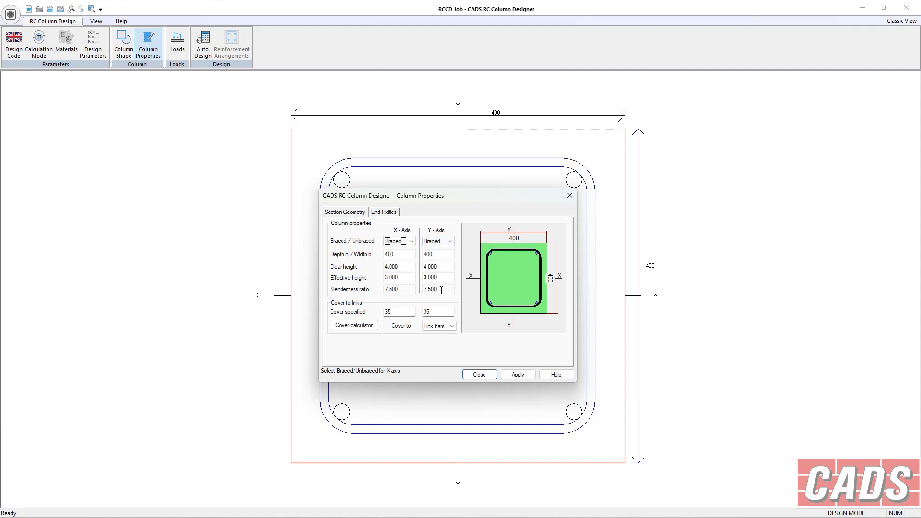
- Try an X-axis clear height of 10 m and set it back to 4 m
left_click(402, 268)
type("10")
key("Tab")
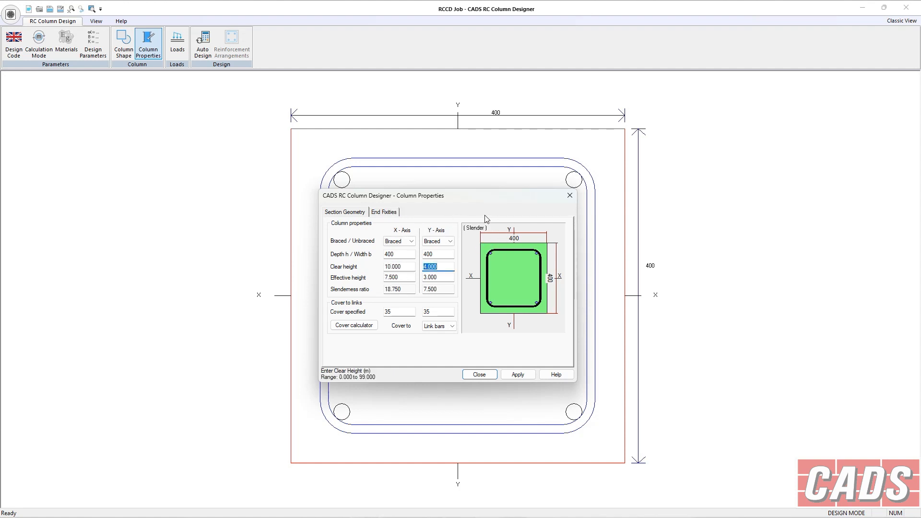
left_click(410, 270)
type("4")
key("Tab")
- Set the X-axis cover to links to 15 mm, apply it and continue past the BS:8110 conflict tip
left_click(394, 312)
left_click(431, 312)
left_click(384, 312)
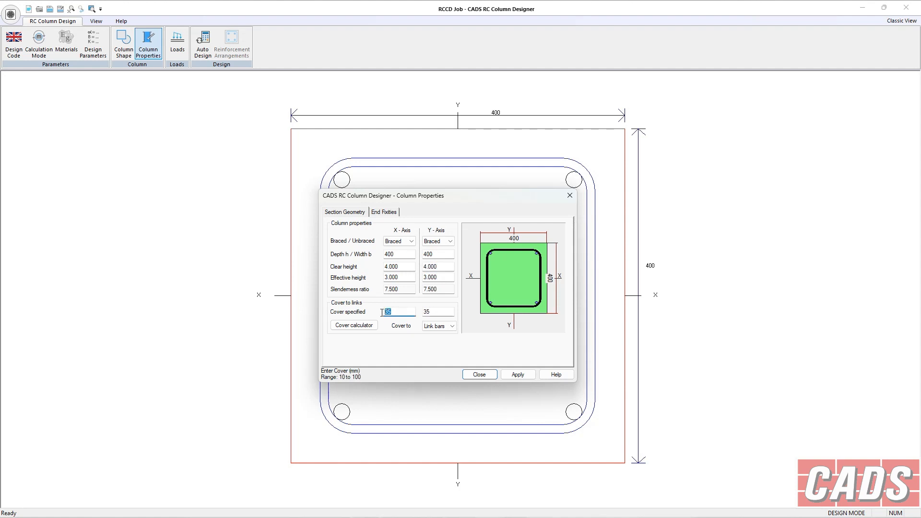
type("10")
left_click(528, 375)
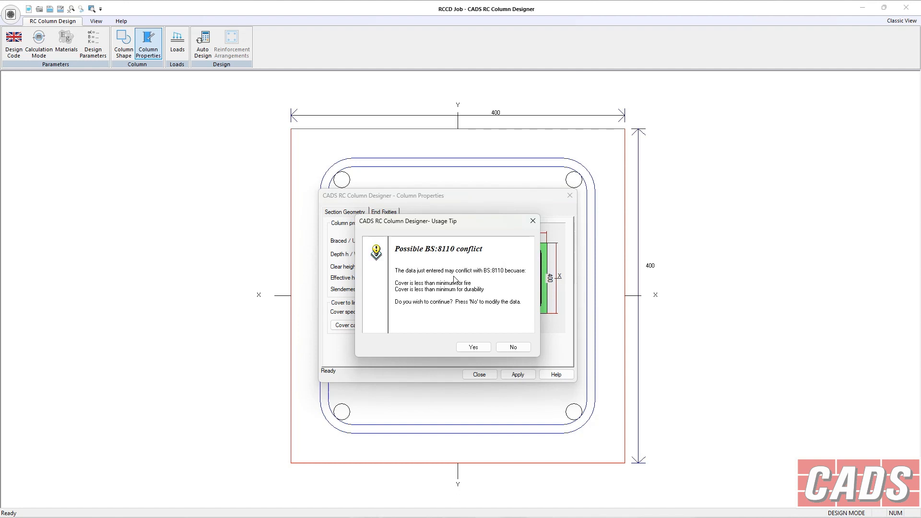
left_click(473, 347)
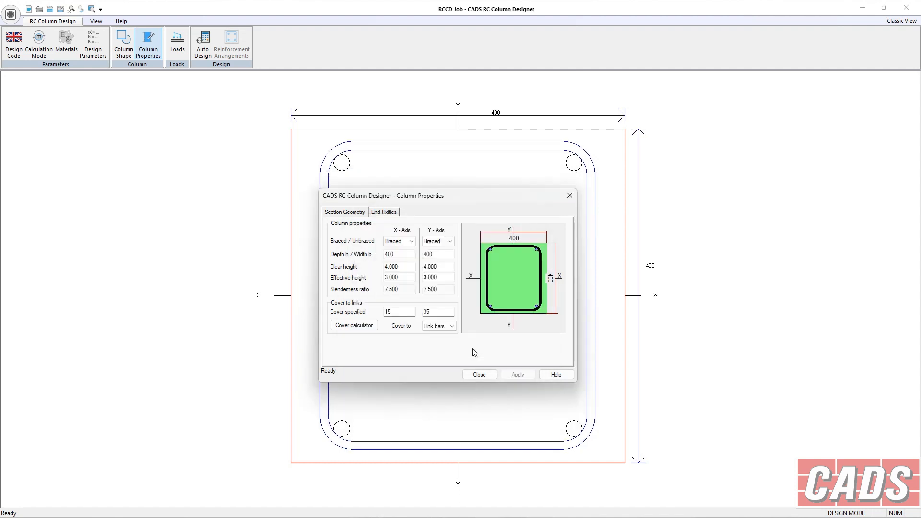
- Open the cover calculator and review the fire resistance, tolerance and exposure options for Cx and Cy
left_click(353, 325)
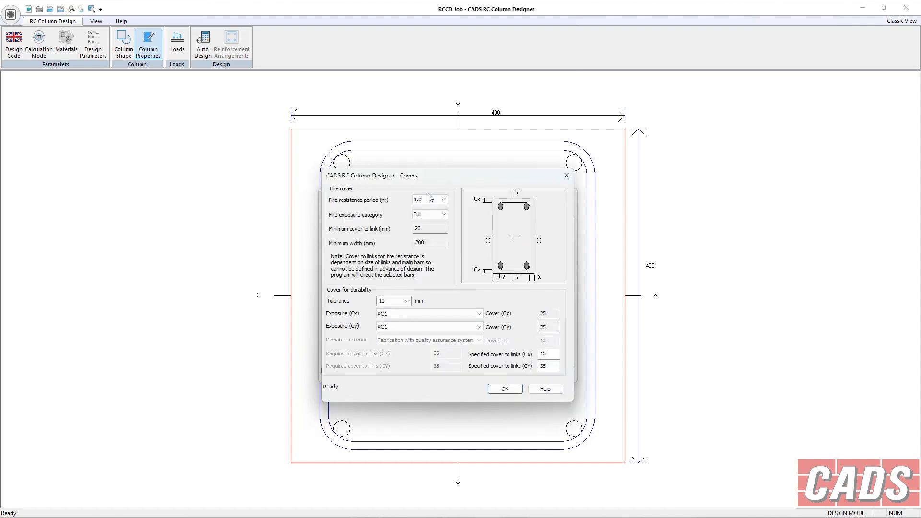
left_click(443, 200)
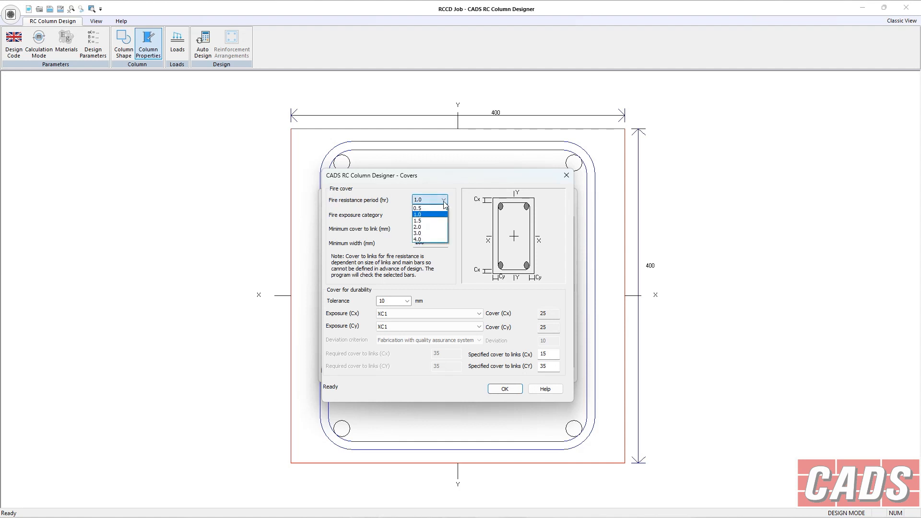
left_click(444, 214)
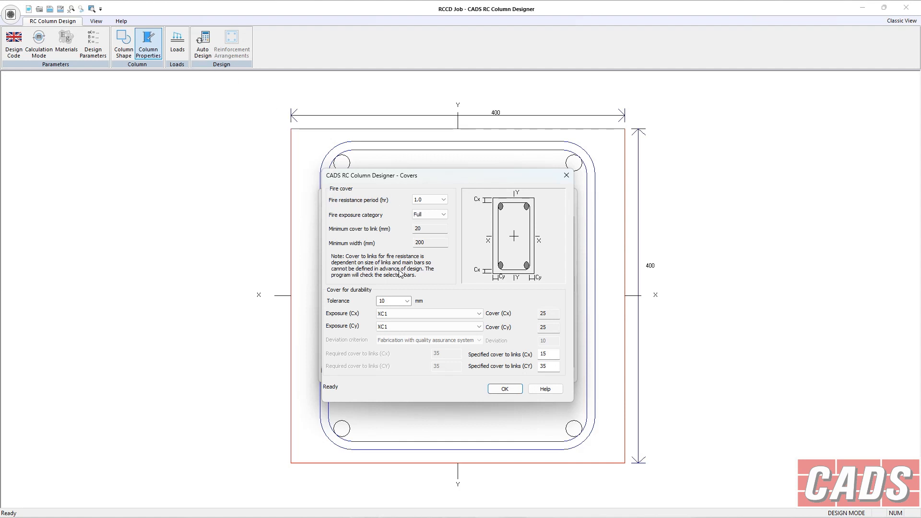
left_click(408, 301)
left_click(409, 300)
left_click(440, 312)
left_click(440, 313)
left_click(449, 328)
left_click(448, 327)
- Set the specified cover to links (Cx) to 35 mm, apply the column properties and close them
type("3")
left_click(505, 389)
left_click(523, 375)
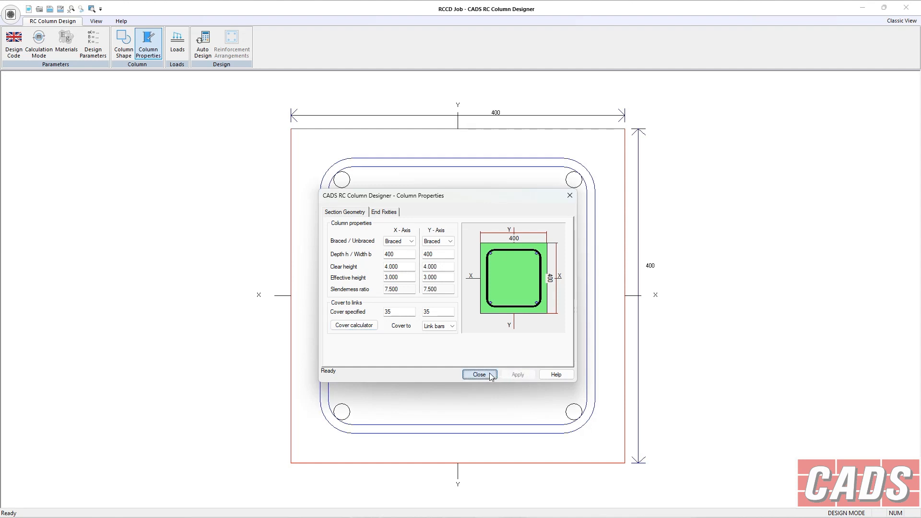
left_click(495, 375)
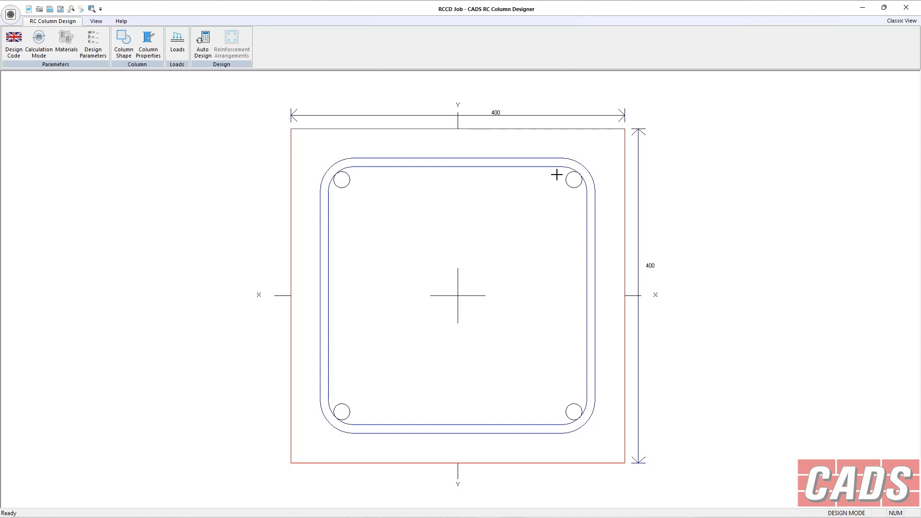
- Open the loads and moments and add a load set with an axial load of 1000
left_click(178, 44)
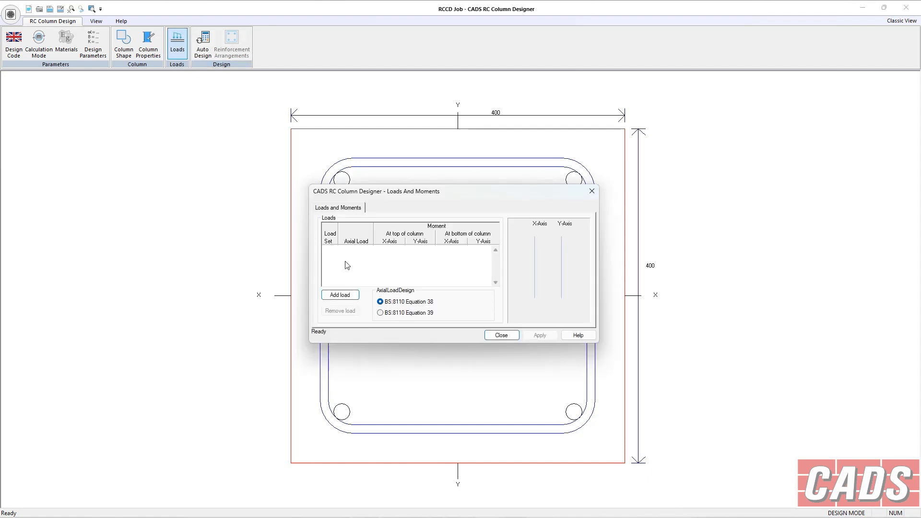
left_click(348, 294)
key("Return")
- Set the load set's moments at the top of the column to 50 kNm for the X axis and 20 kNm for the Y axis
type("5")
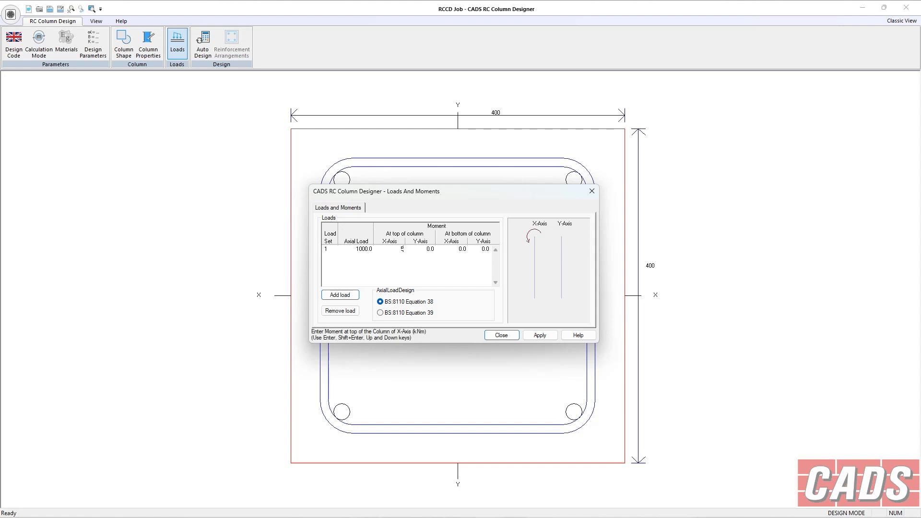
type("0")
key("Return")
type("20")
key("Return")
- Set the load set's moments at the bottom of the column to -10 kNm for the X axis and -20 kNm for the Y axis
type("-")
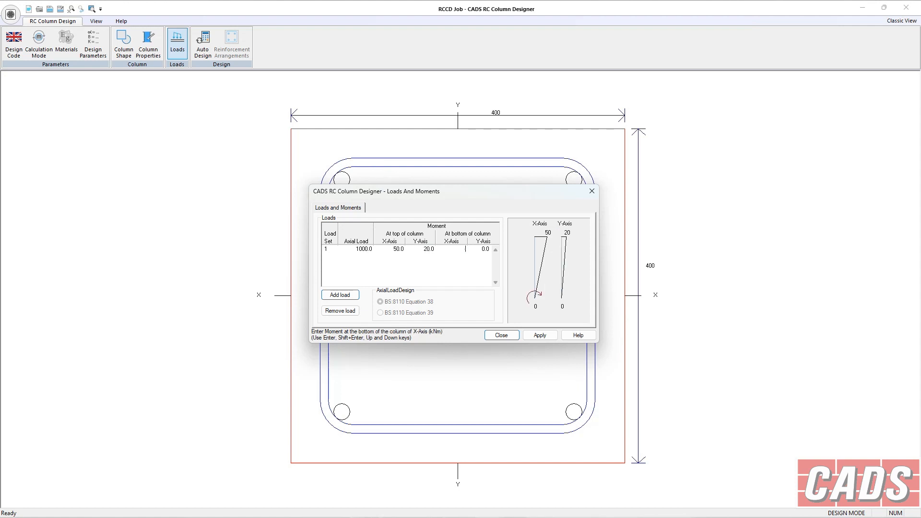
type("10")
key("Return")
key("BackSpace")
type("-20")
key("Return")
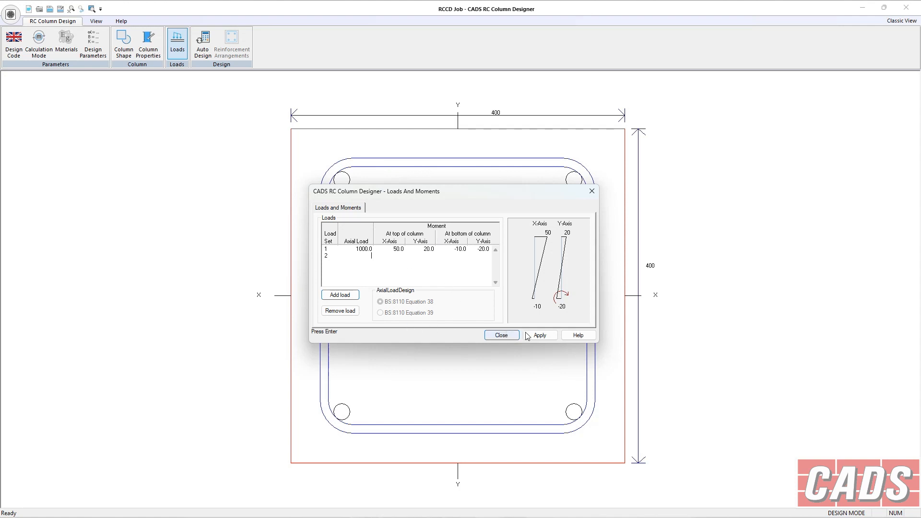
- Apply the loads and moments, close them and run the automatic column design
left_click(541, 336)
left_click(501, 335)
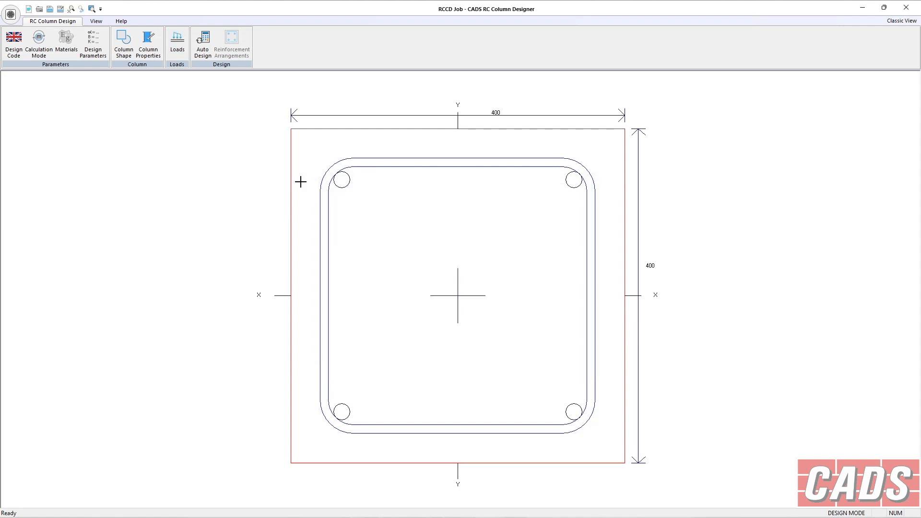
left_click(202, 39)
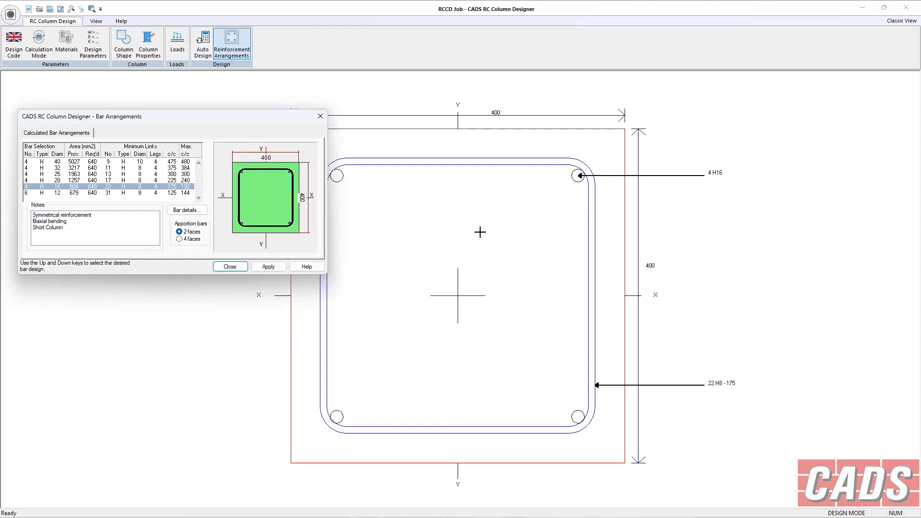
- Compare the calculated bar arrangements for the square column and select the arrangement with 4 H16 bars
mouse_move(225, 118)
left_mouse_down()
mouse_move(497, 240)
mouse_move(493, 208)
mouse_move(500, 214)
left_mouse_up()
left_click(332, 258)
left_click(335, 290)
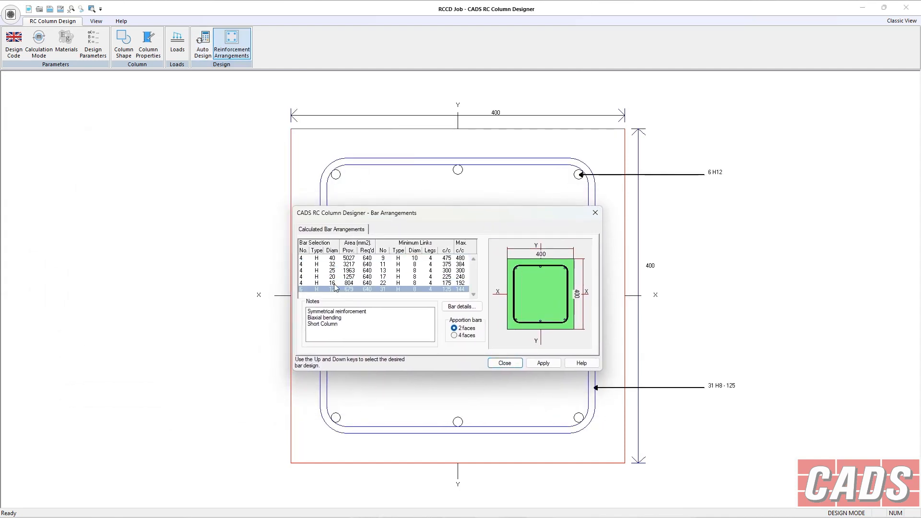
left_click(300, 264)
left_click(302, 270)
left_click(304, 277)
left_click(307, 283)
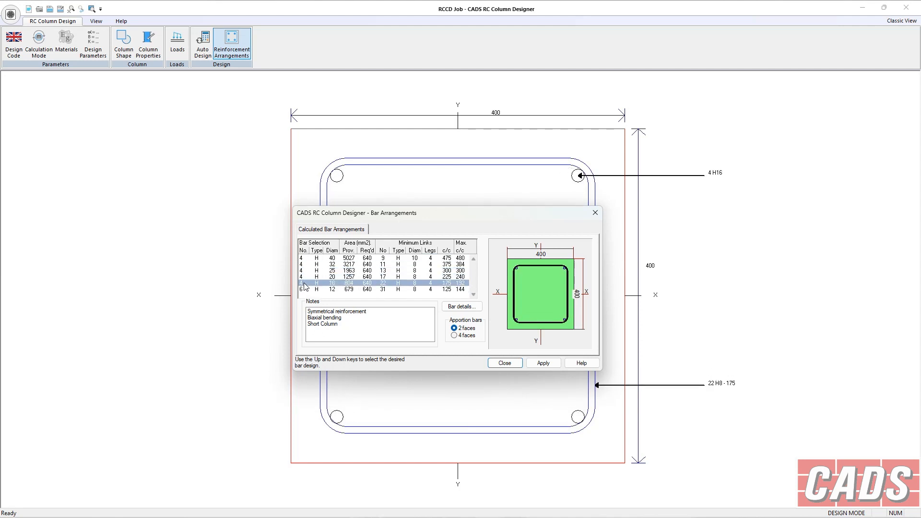
left_click(350, 271)
left_click(352, 265)
left_click(351, 283)
left_click(350, 289)
left_click(350, 283)
left_click(351, 289)
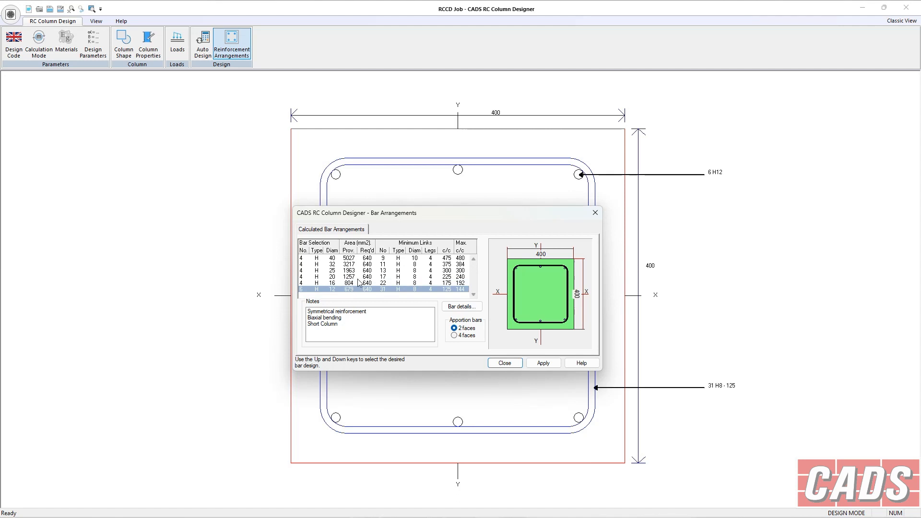
left_click(350, 284)
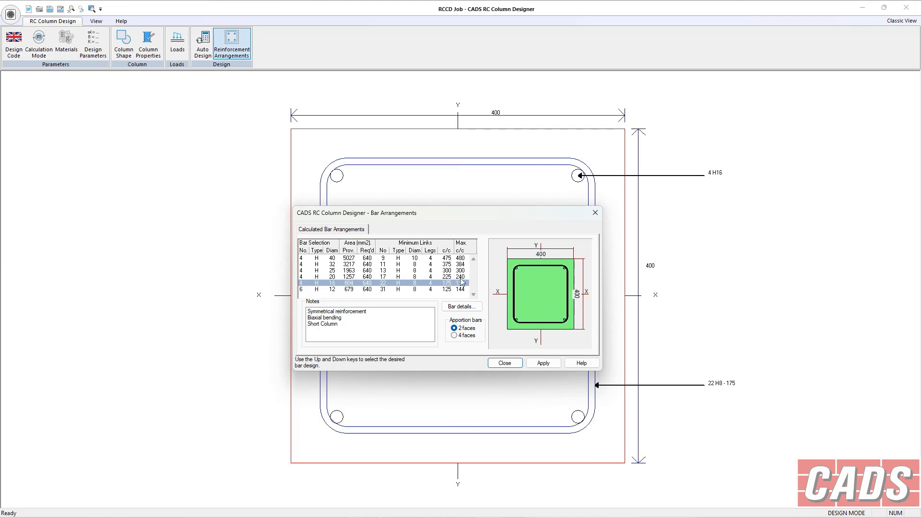
- Examine the main bar and link details of the selected 4 H16 arrangement, then close the bar arrangements
left_click(462, 307)
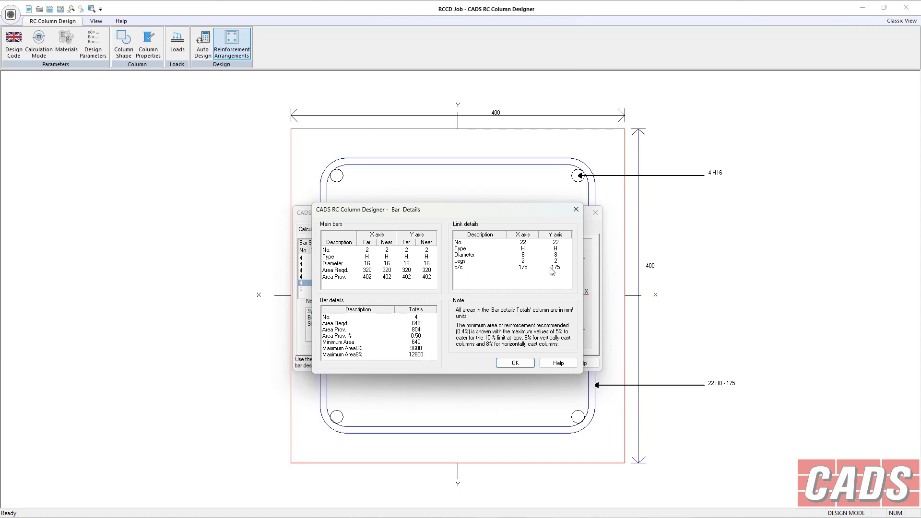
left_click(515, 362)
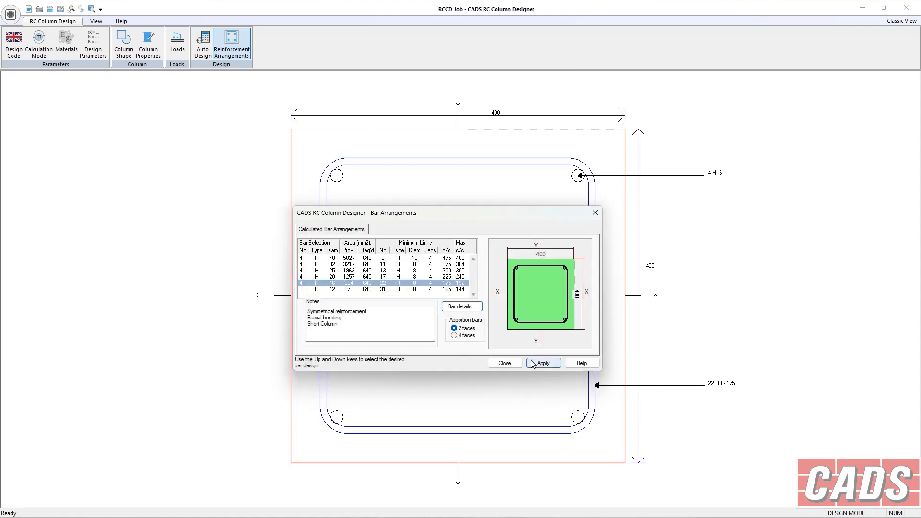
left_click(515, 364)
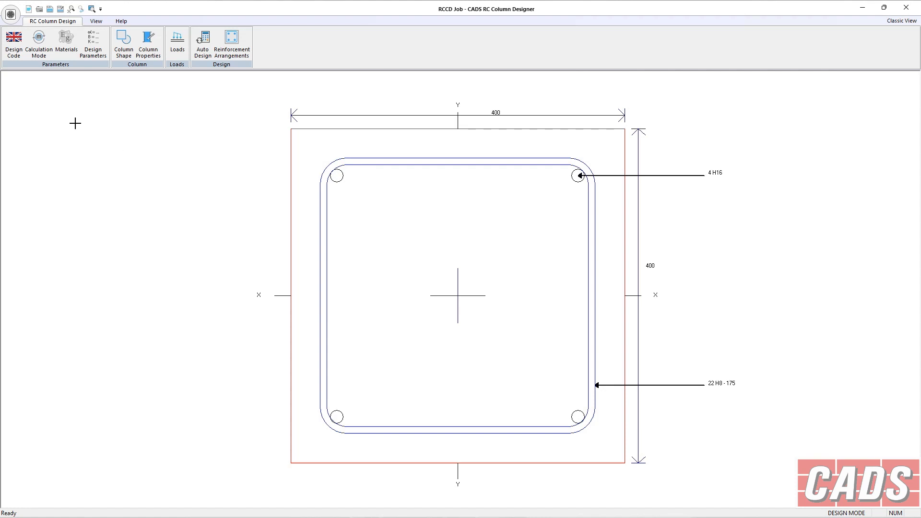
- Set up a detailed printout of the column report with the preset design data entities as the print selection
left_click(11, 14)
left_click(62, 185)
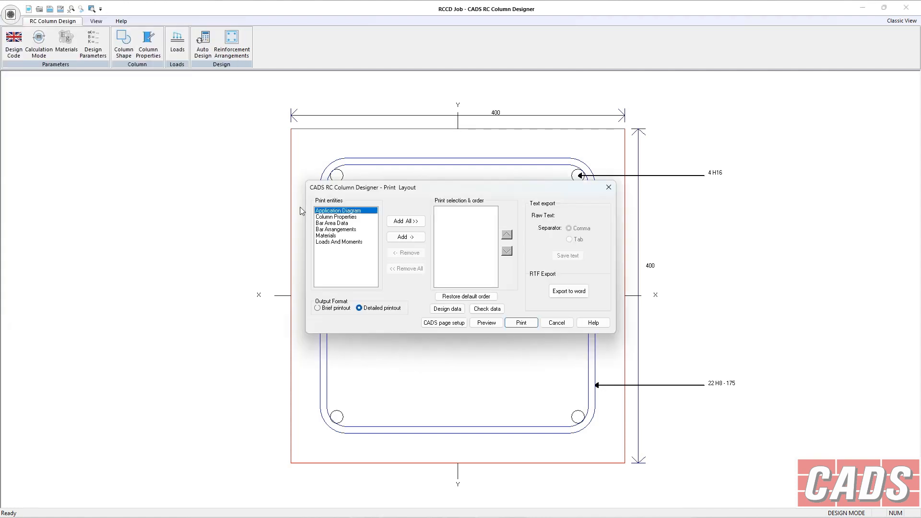
left_click(336, 308)
left_click(365, 309)
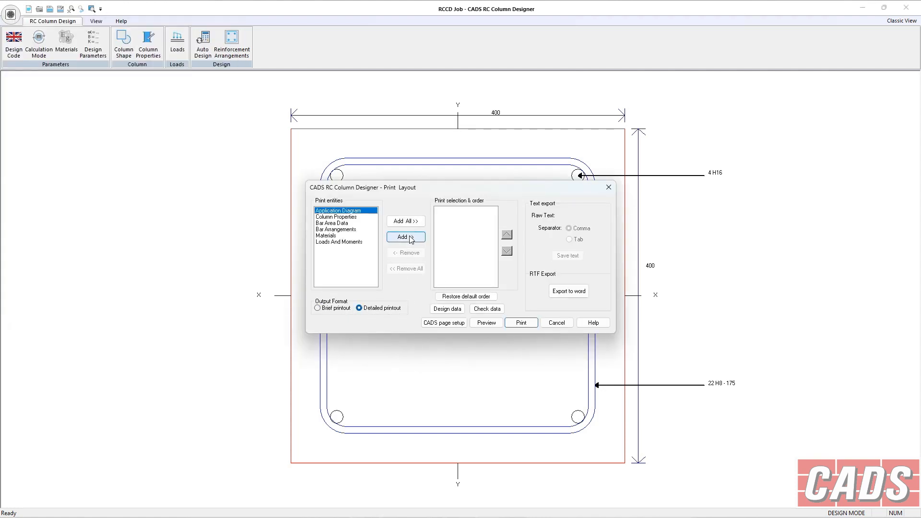
left_click(406, 221)
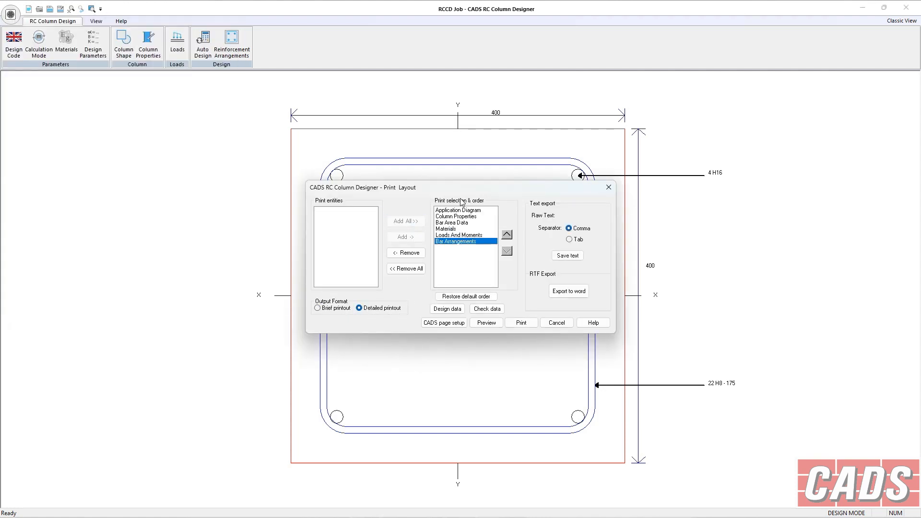
left_click(445, 310)
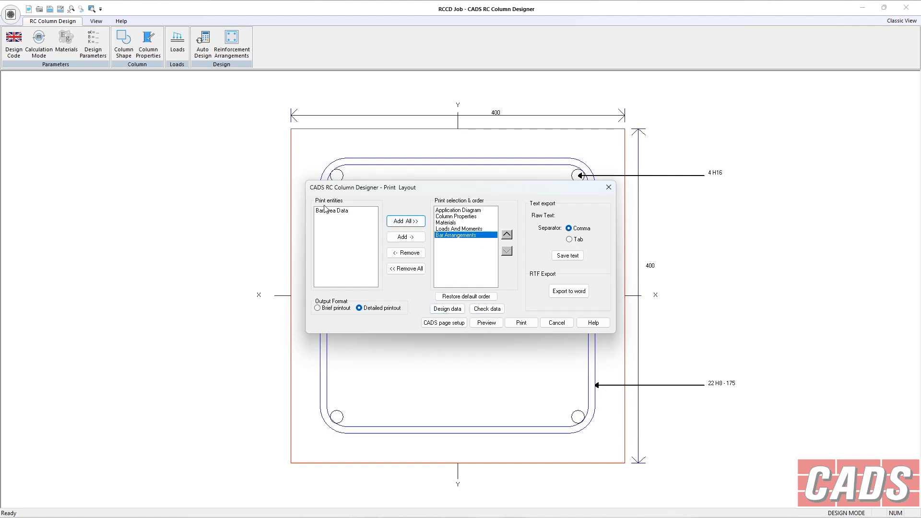
- Preview the square column's report with two pages displayed side by side, starting from the first page
left_click(486, 323)
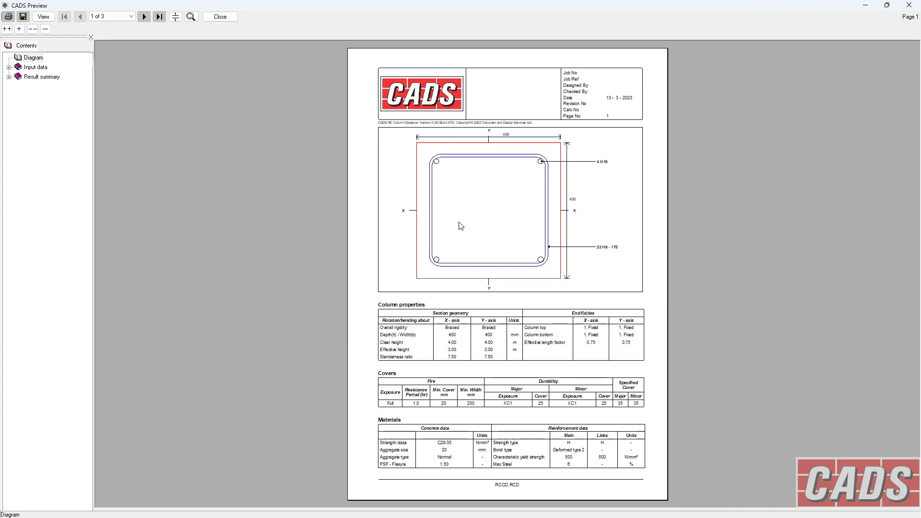
left_click(144, 17)
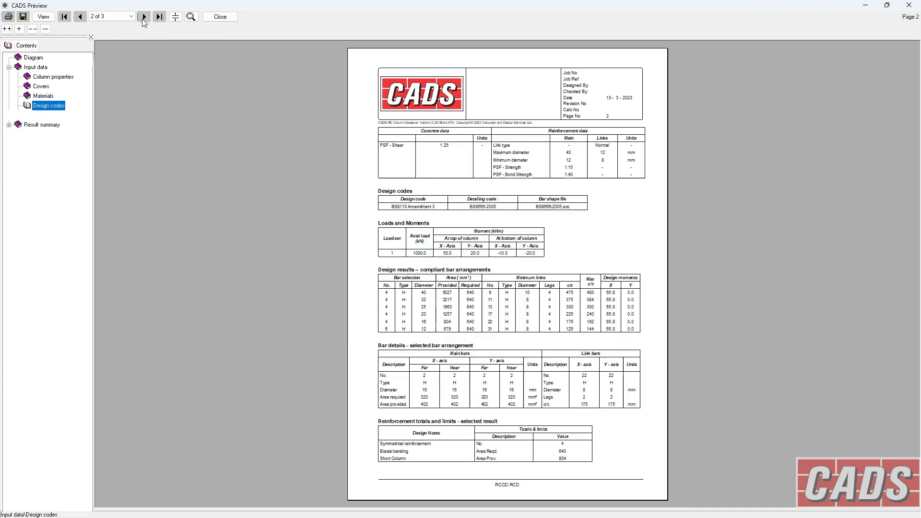
left_click(43, 16)
left_click(77, 83)
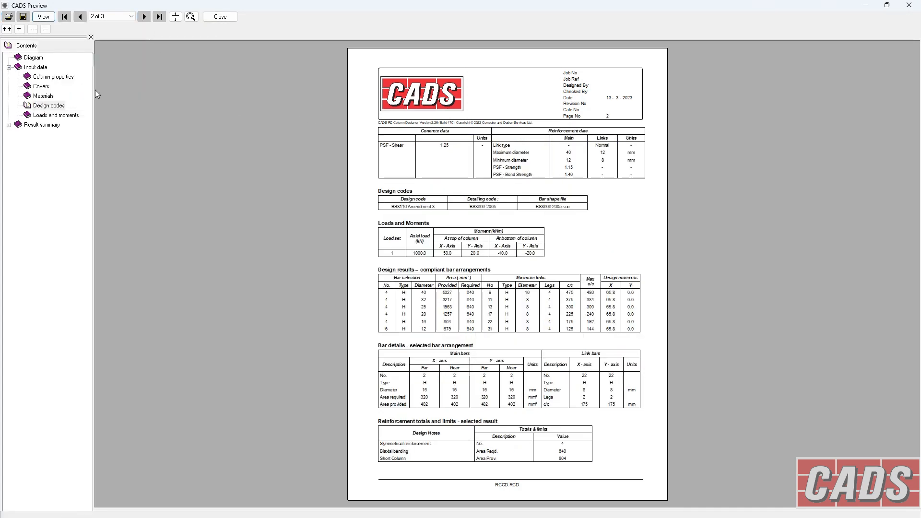
left_click(80, 16)
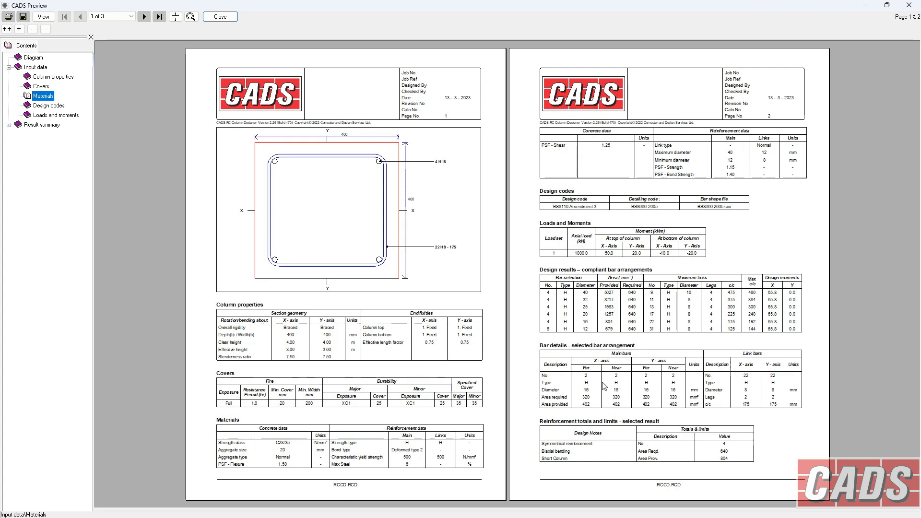
- Examine the loads, moments and design results on page 2 of the report up close, then close the preview
left_click(144, 18)
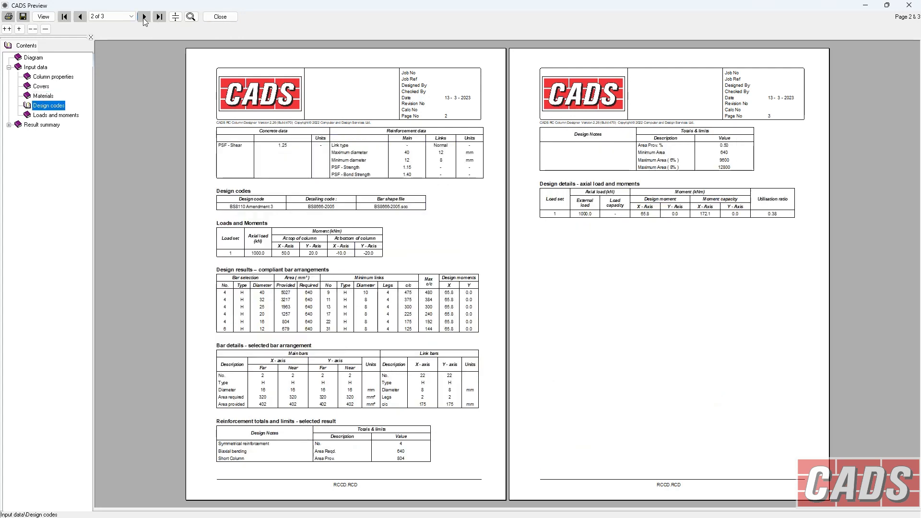
left_click(349, 248)
left_click(401, 254)
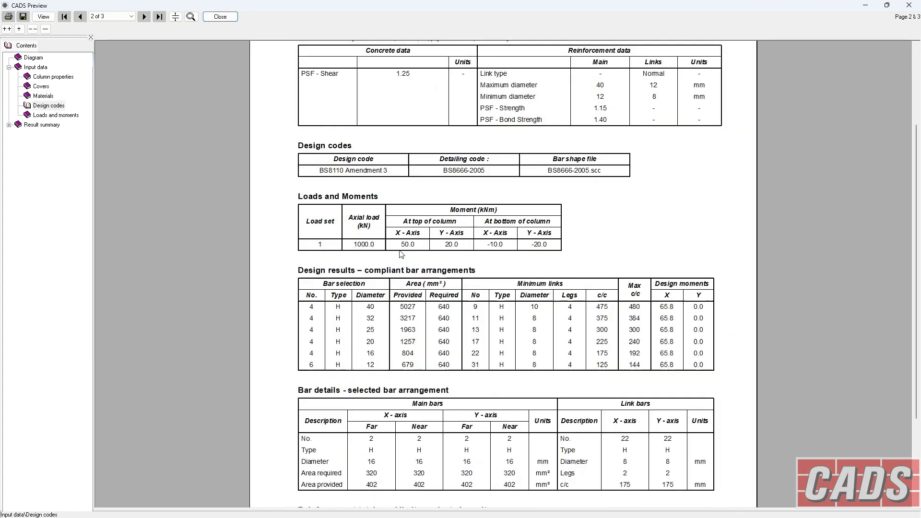
left_click(220, 16)
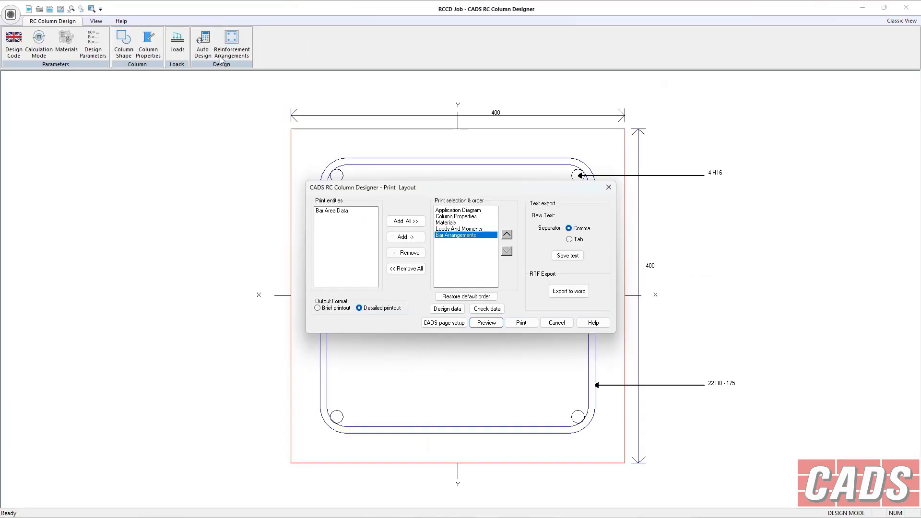
- Reopen the report preview and go to the design details section of the result summary
left_click(484, 326)
left_click(143, 17)
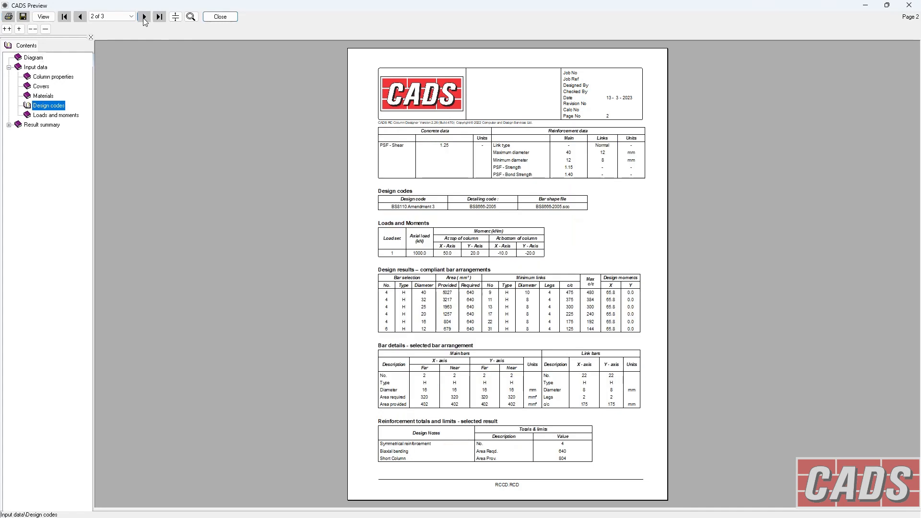
left_click(144, 18)
left_click(30, 106)
left_click(41, 87)
left_click(52, 77)
left_click(48, 163)
- Display report pages 2 and 3 side by side to examine the utilisation ratio, then leave the preview
left_click(43, 16)
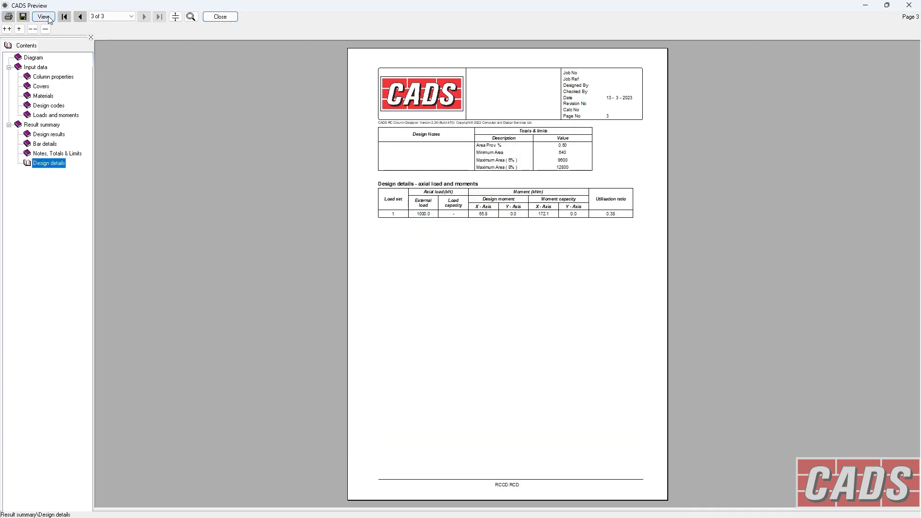
left_click(63, 82)
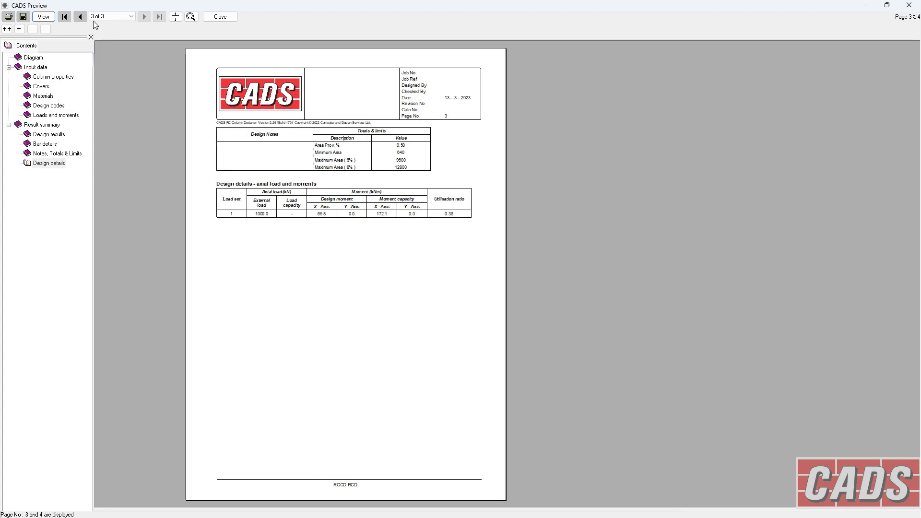
left_click(81, 16)
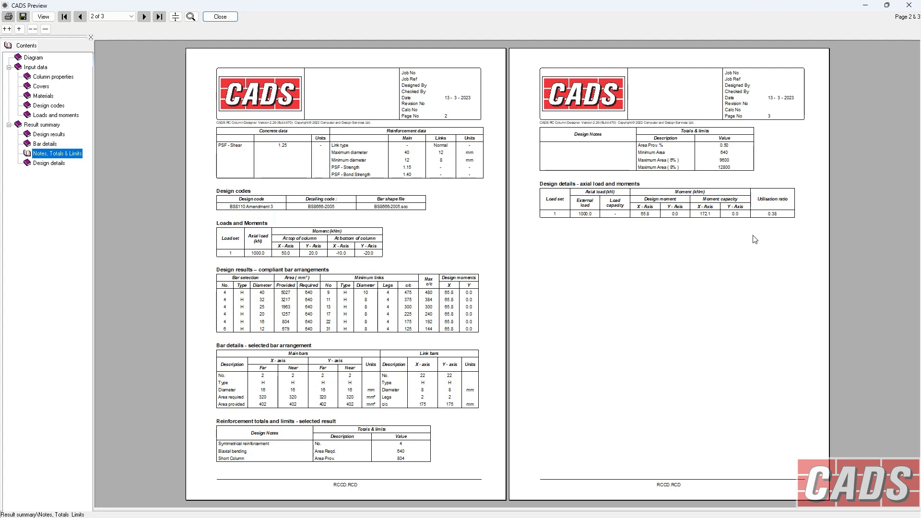
left_click(220, 16)
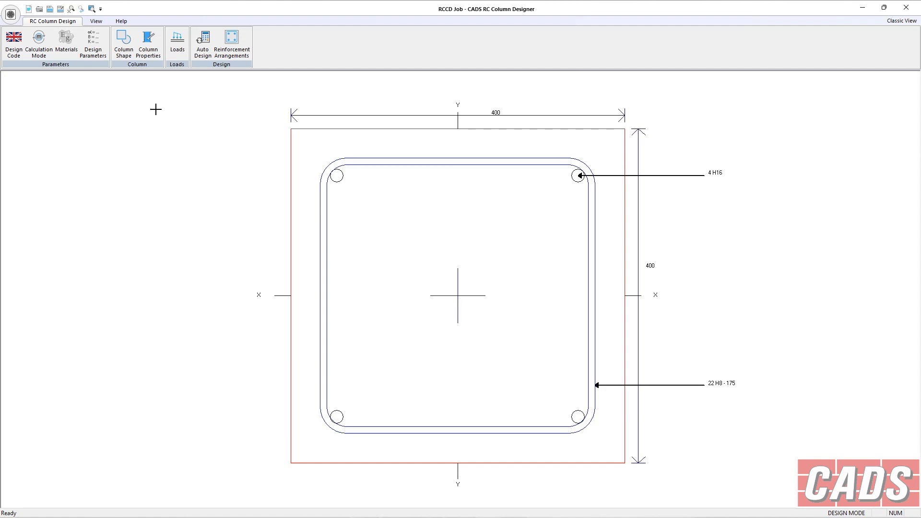
- Change the column shape to circular and open its column properties
left_click(124, 42)
left_click(190, 154)
left_click(146, 199)
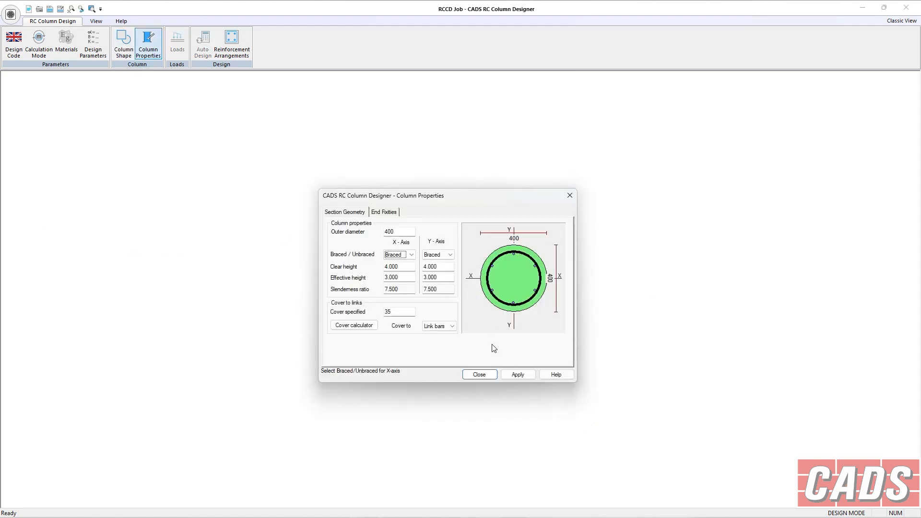
- Set the circular column to unbraced about both the X and Y axes, apply the properties and close them
left_click(410, 259)
left_click(401, 269)
left_click(449, 254)
left_click(437, 269)
left_click(516, 374)
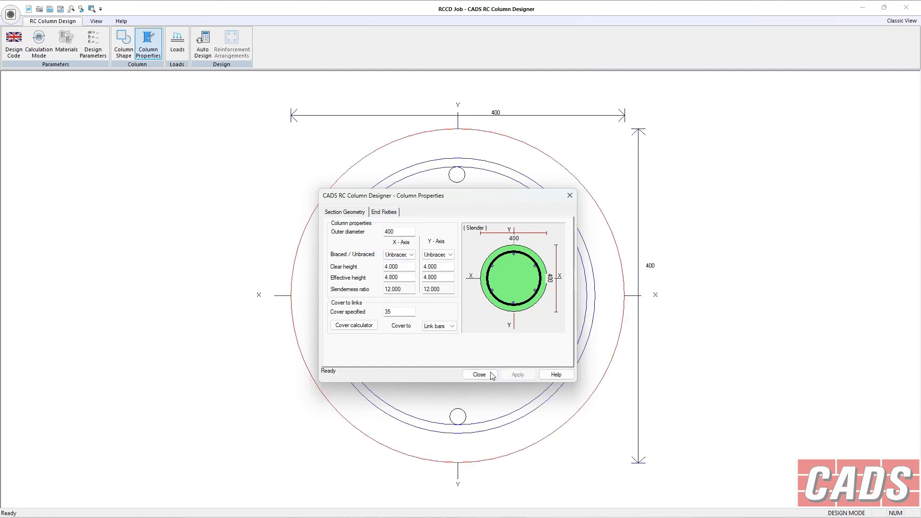
left_click(478, 374)
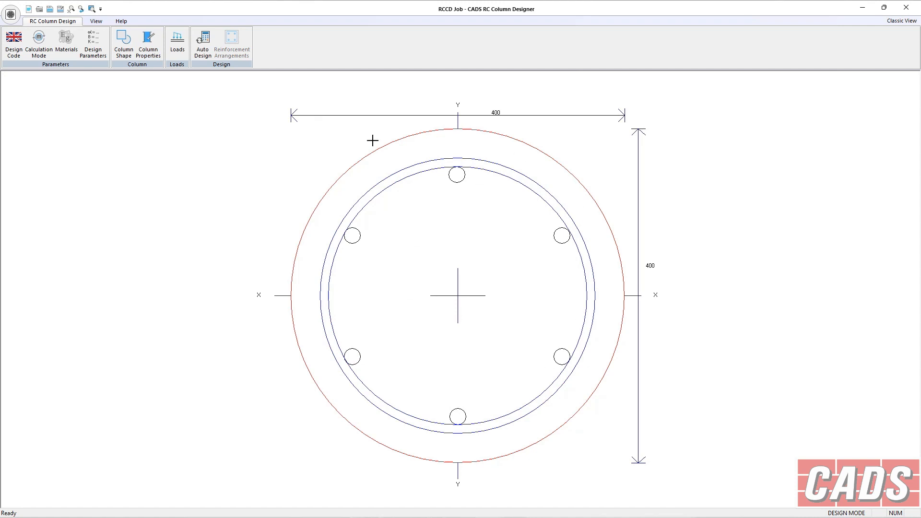
- Check the existing loads and moments, then run the automatic design for the circular column
left_click(182, 47)
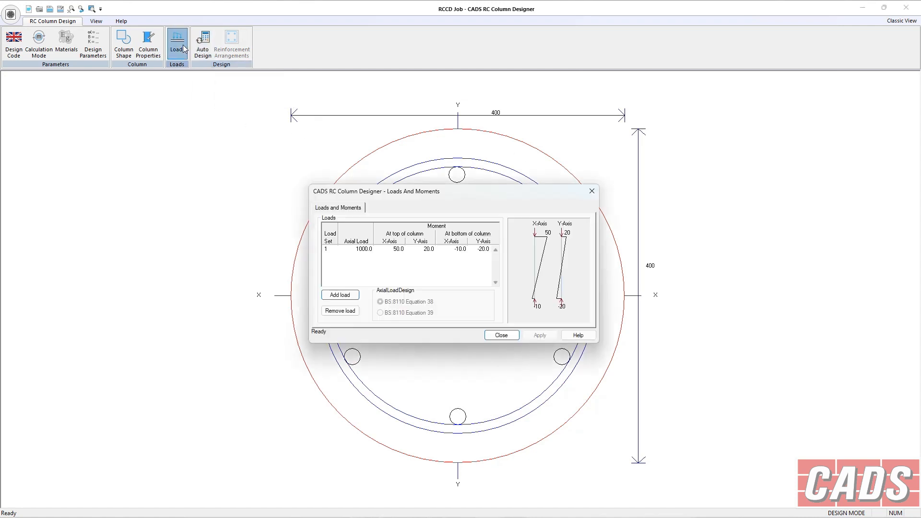
left_click(514, 335)
left_click(203, 43)
- Compare the circular column's bar arrangements, select the one with 6 H12 bars, apply it and close the arrangements
left_click(352, 287)
left_click(349, 278)
left_click(344, 286)
left_click(364, 292)
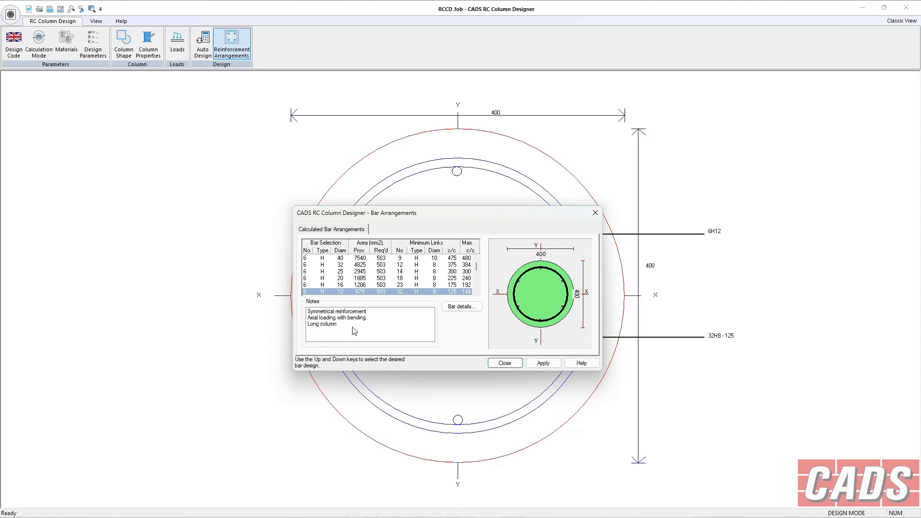
left_click(543, 363)
left_click(506, 364)
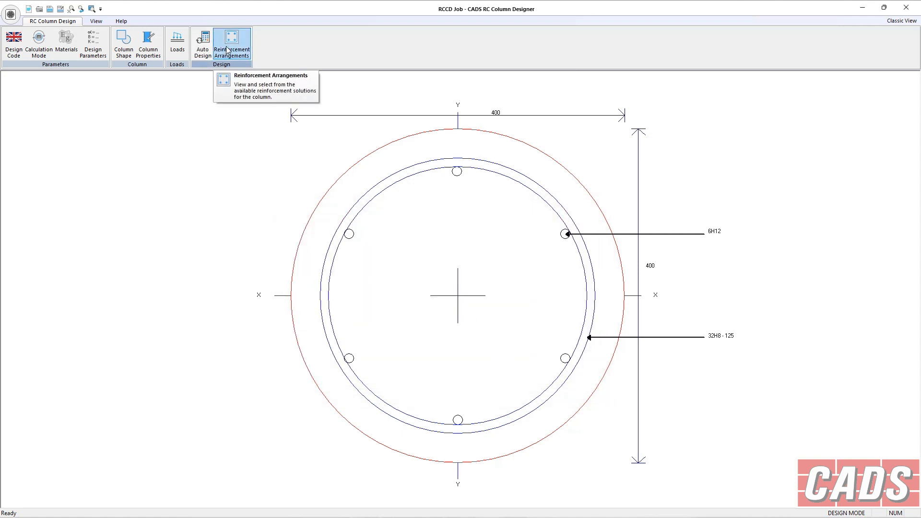
- Preview the circular column's detailed report and go to its second page
left_click(10, 14)
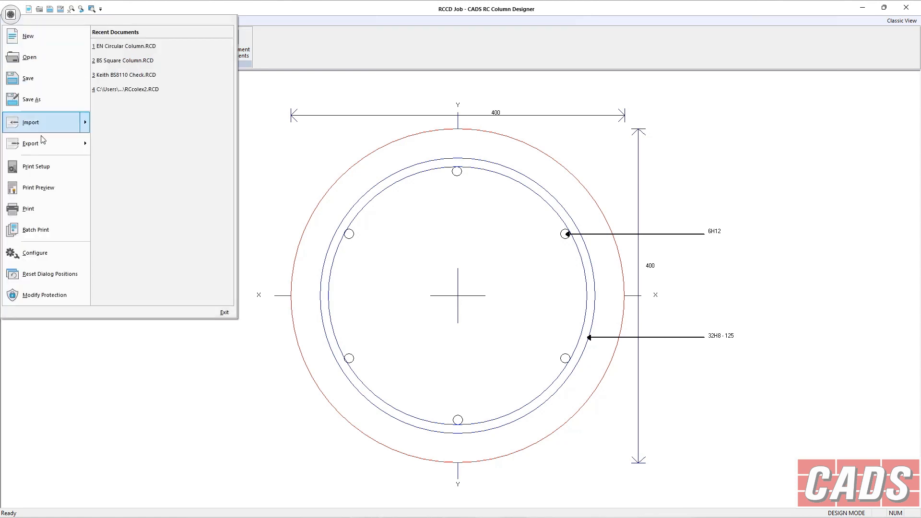
left_click(45, 187)
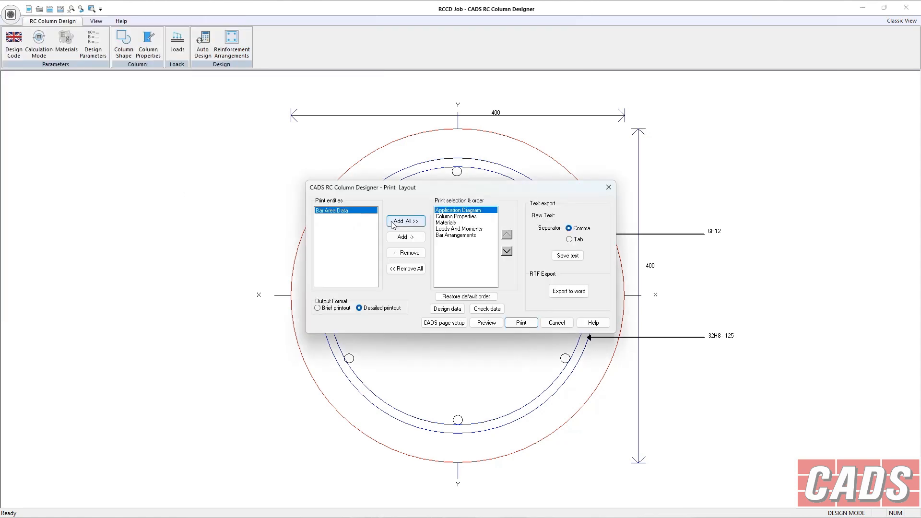
left_click(485, 323)
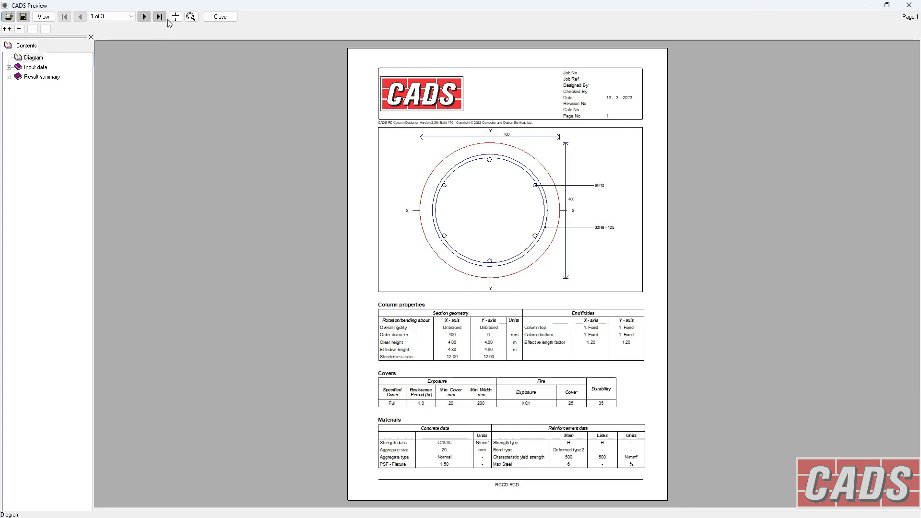
left_click(144, 16)
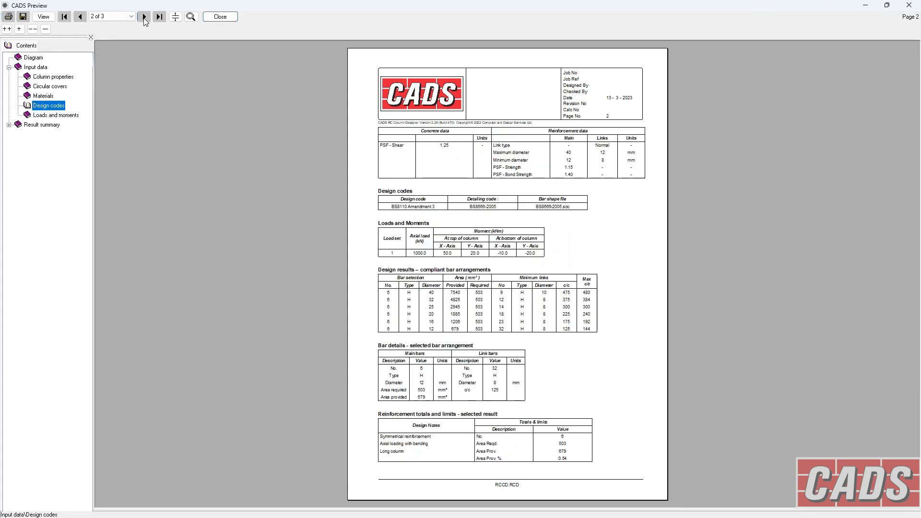
- Read the third page of the circular column's report, then close the preview and the print layout
left_click(143, 16)
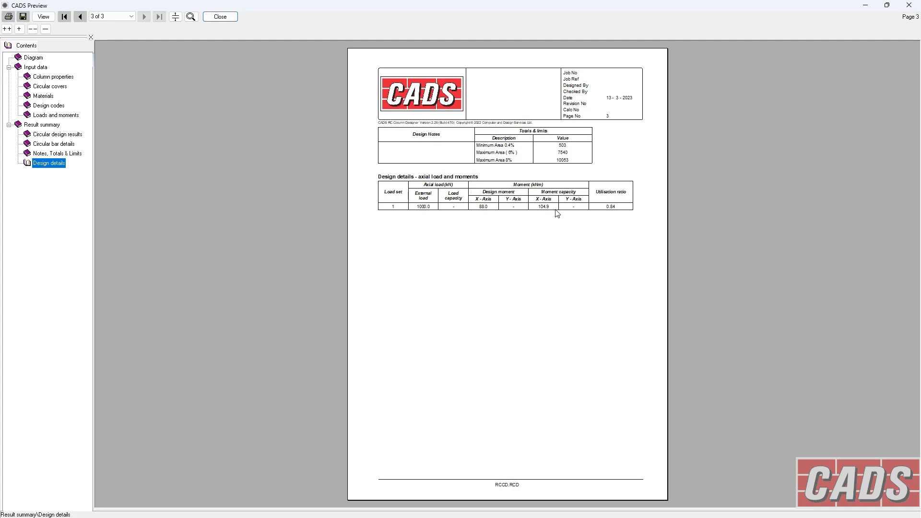
left_click(83, 18)
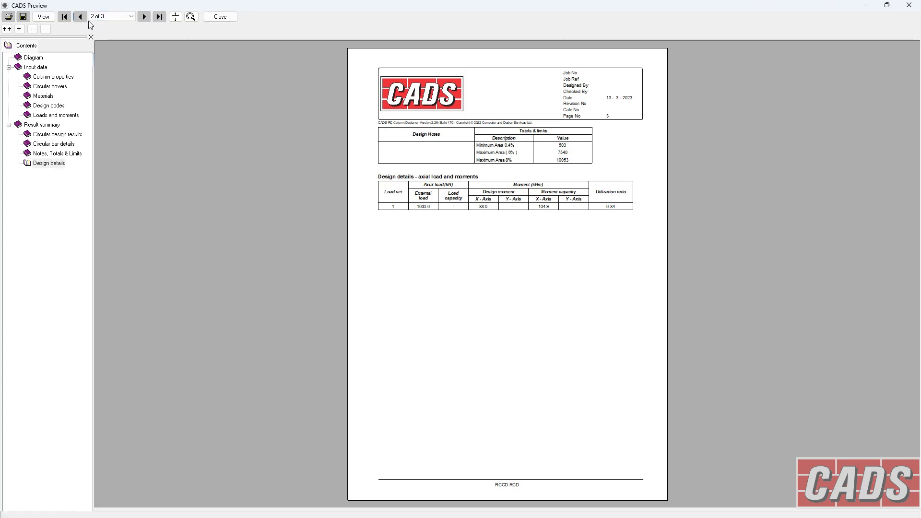
left_click(220, 16)
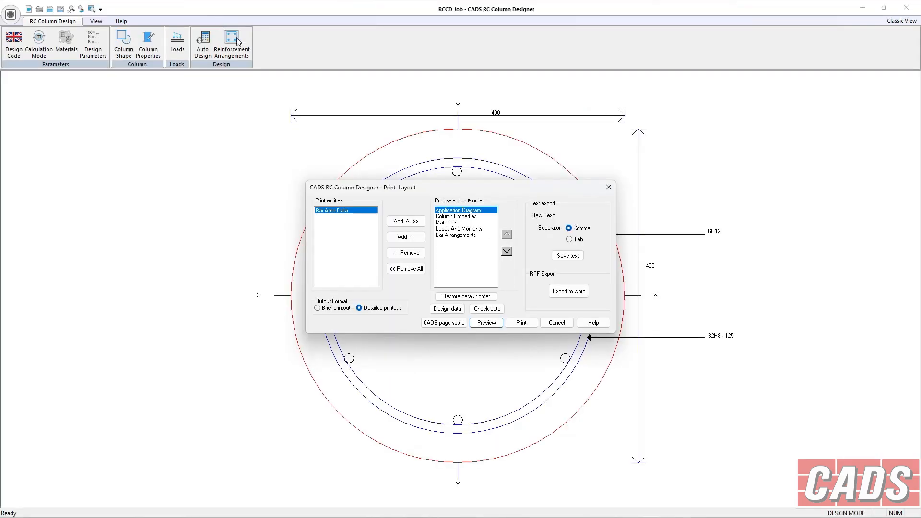
left_click(561, 324)
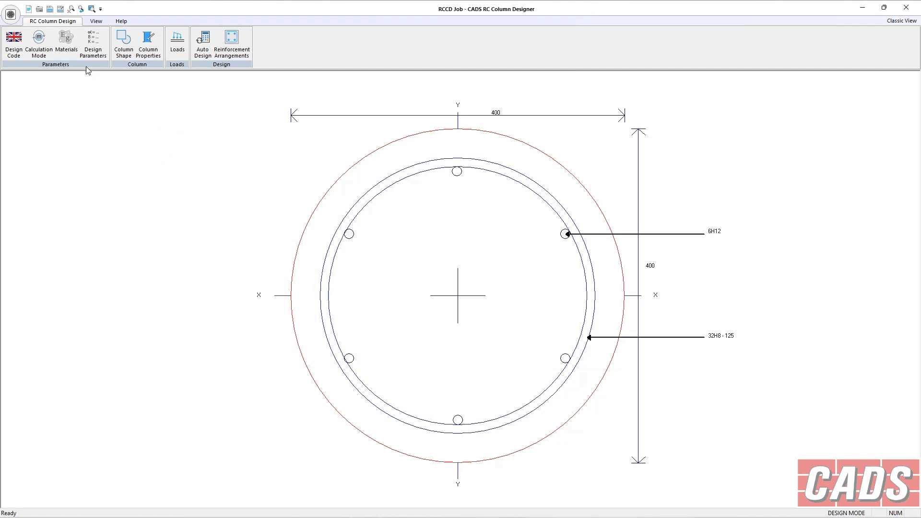
- Switch the calculation mode to Check mode for the circular column
left_click(39, 45)
left_click(389, 270)
left_click(440, 323)
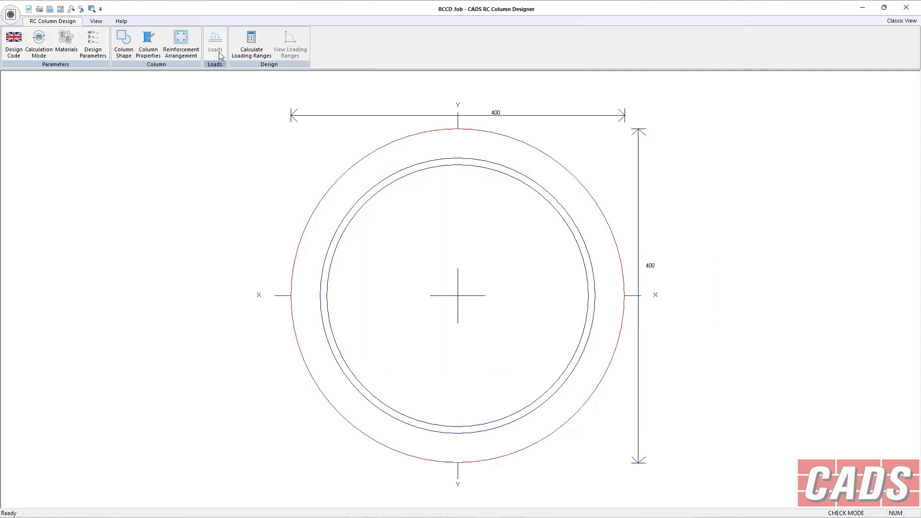
- Compare the design results for the check, select the arrangement with 6 H16 bars, apply it and close the bar areas
left_click(181, 42)
left_click(483, 291)
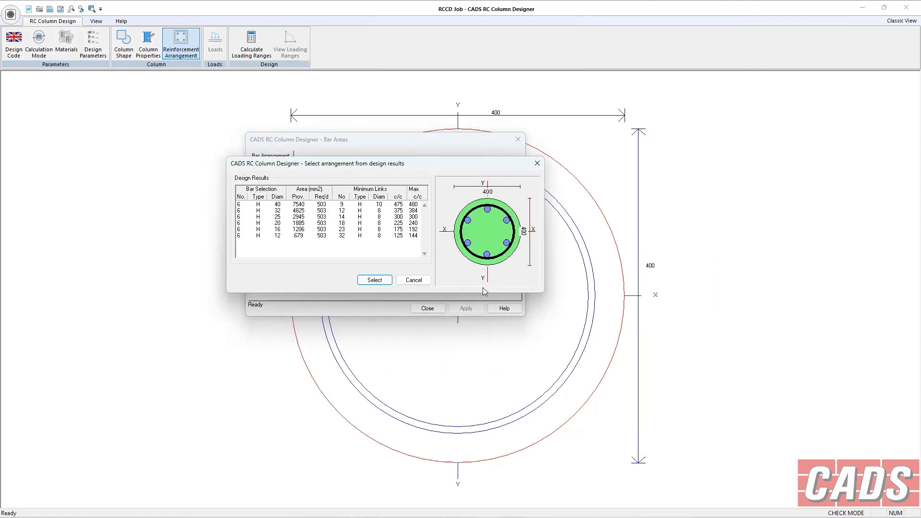
left_click(294, 228)
left_click(291, 216)
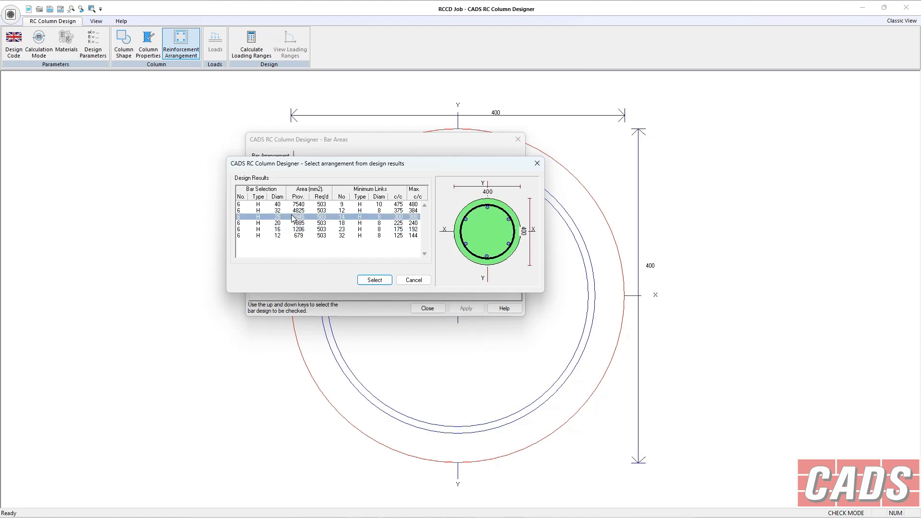
left_click(291, 206)
left_click(302, 236)
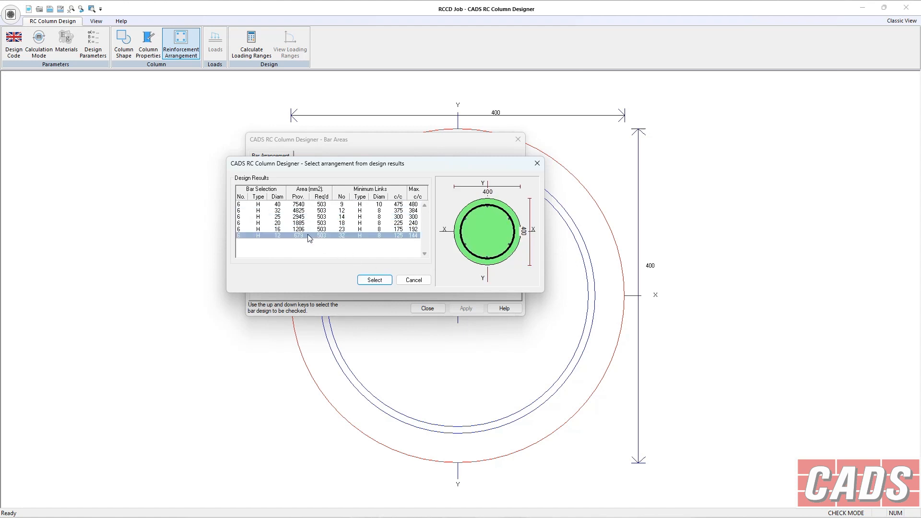
left_click(294, 230)
left_click(375, 280)
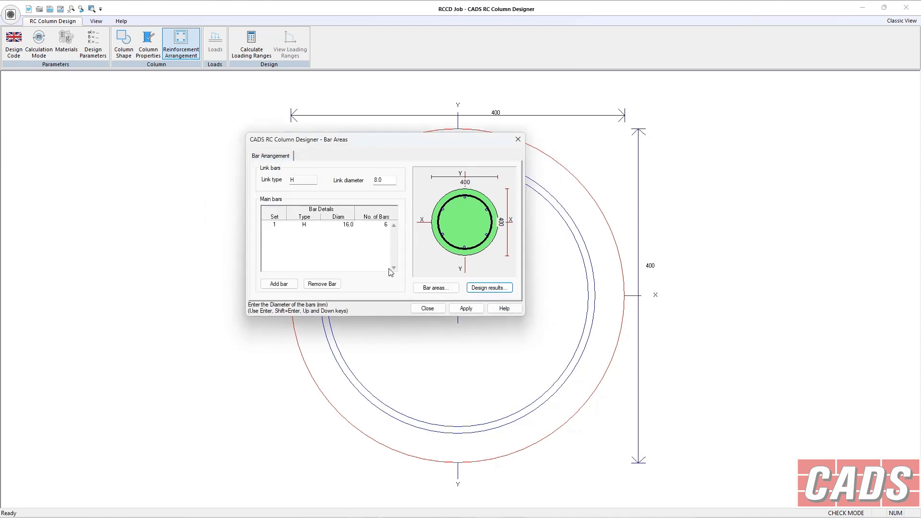
left_click(347, 225)
left_click(466, 309)
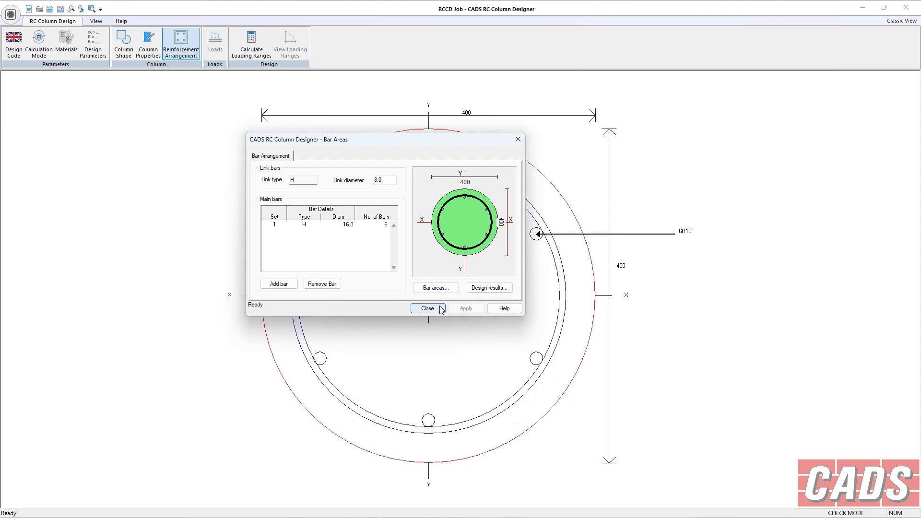
left_click(440, 307)
- Calculate the range of axial loads and moments for the circular column, review the section analysis results and close them
left_click(251, 45)
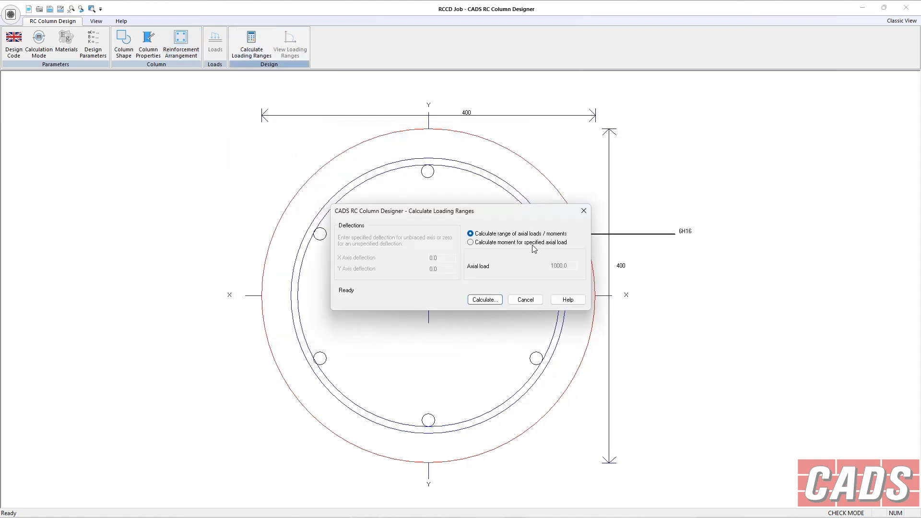
left_click(484, 300)
left_click(531, 290)
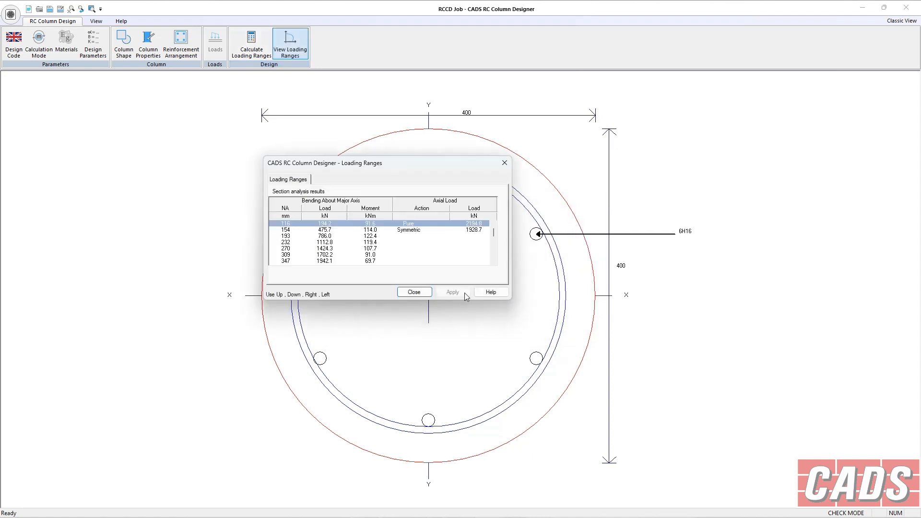
left_click(485, 249)
left_click(496, 256)
left_click_drag(494, 254, 489, 232)
left_click(427, 292)
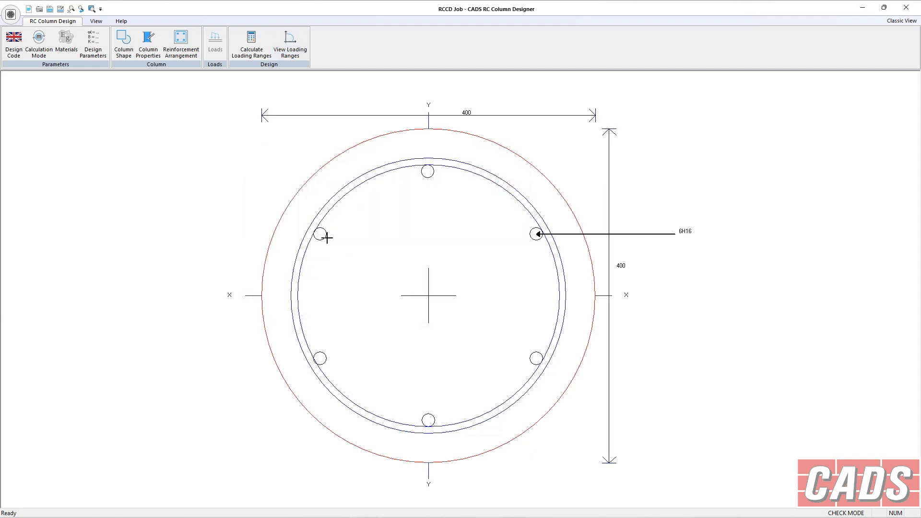
- Preview the detailed check data report, view pages 2 and 3 as two consecutive pages, then close the preview and print layout
left_click(11, 14)
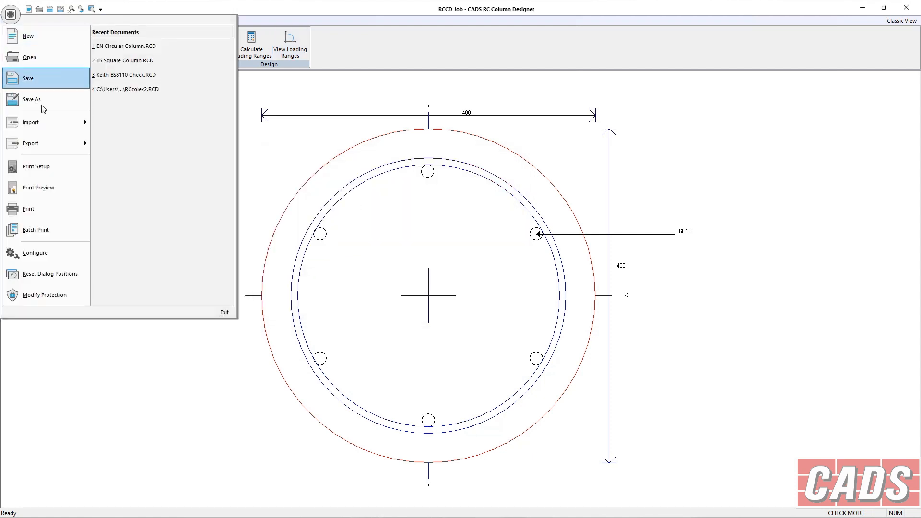
left_click(39, 188)
left_click(482, 308)
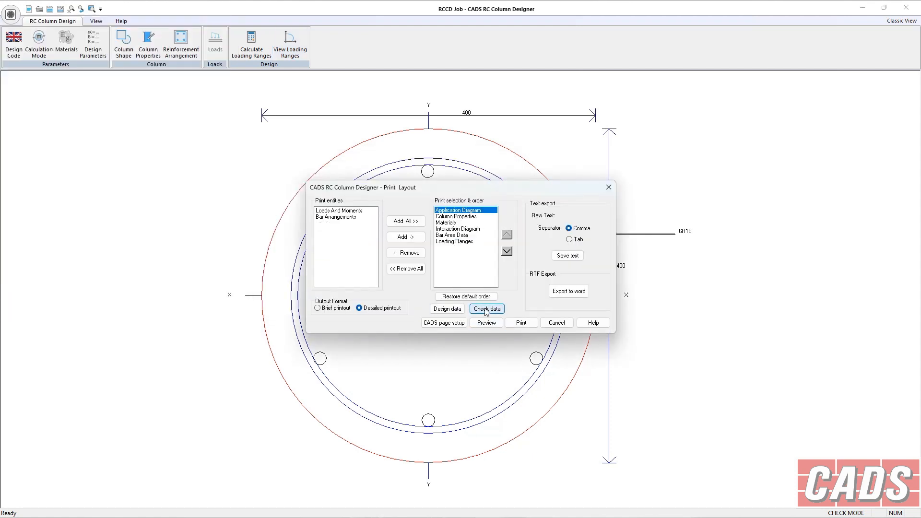
left_click(485, 323)
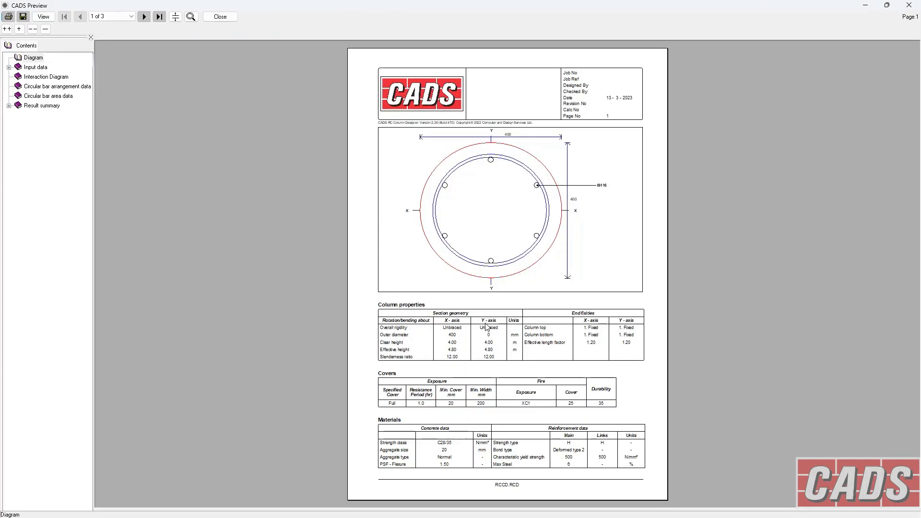
left_click(144, 17)
left_click(44, 16)
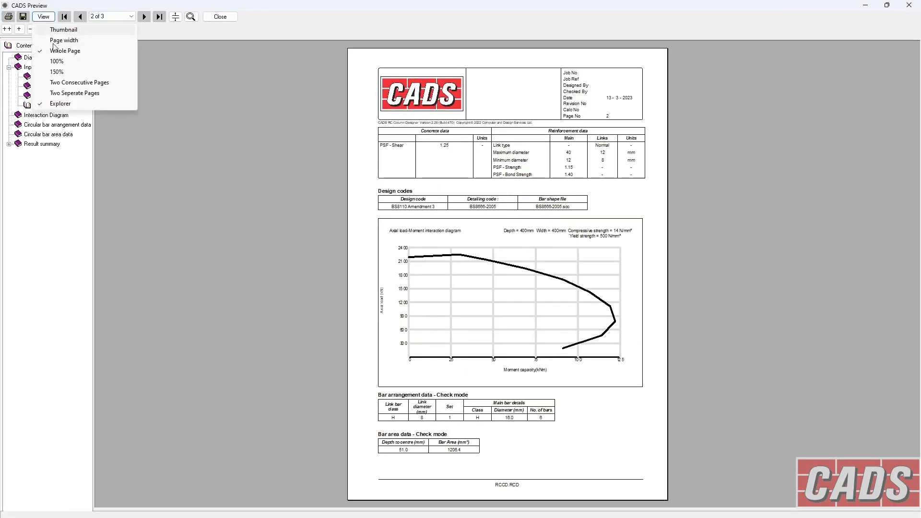
left_click(62, 82)
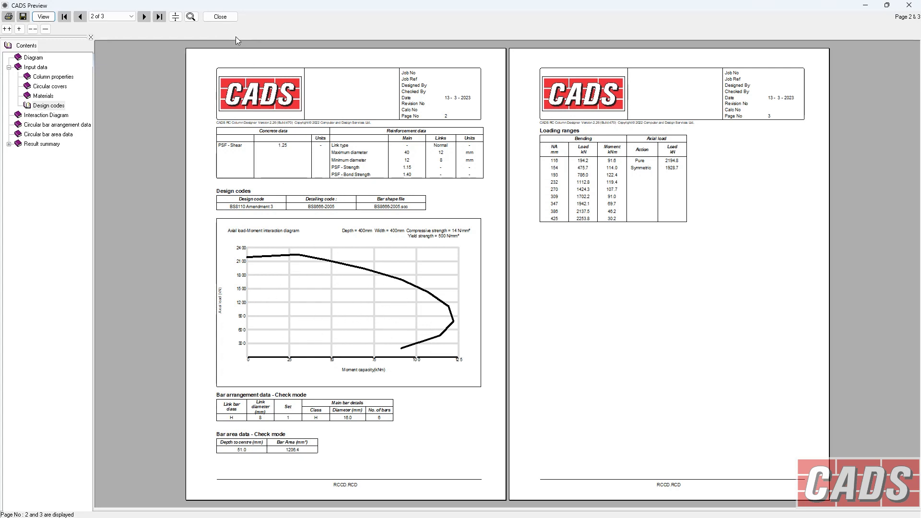
left_click(228, 18)
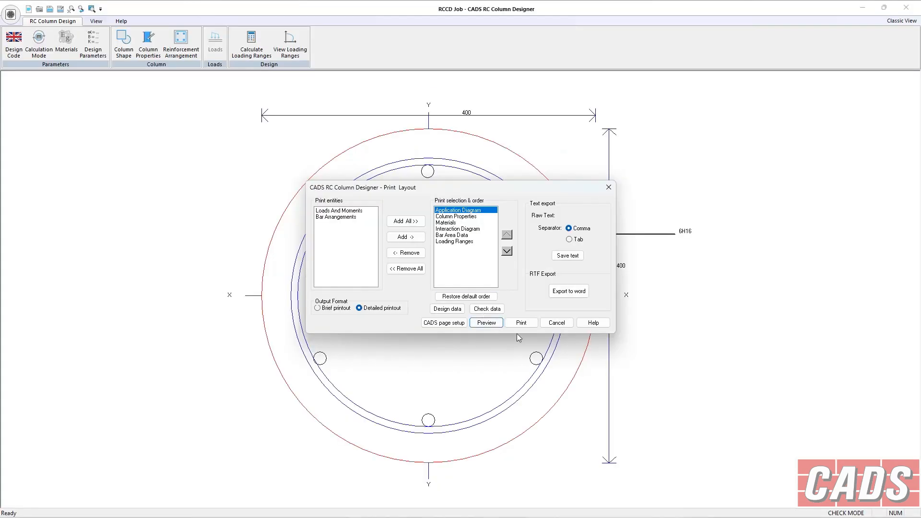
left_click(555, 325)
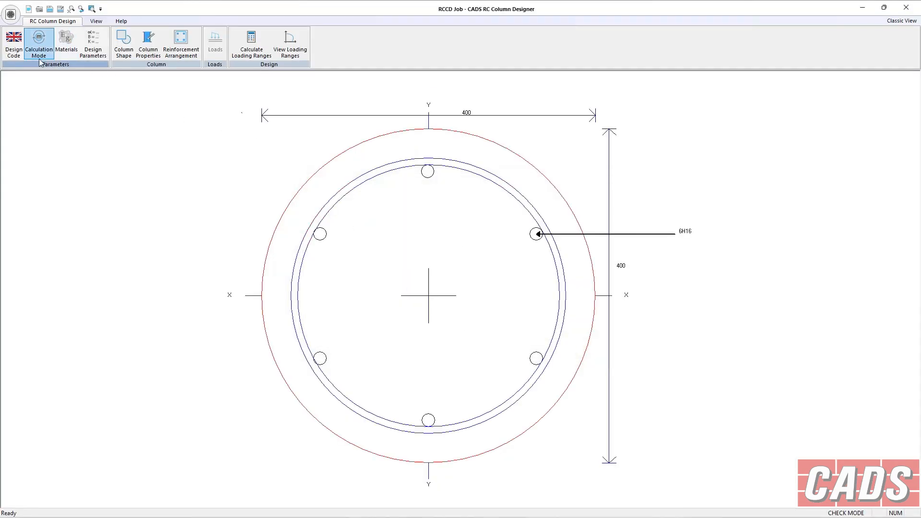
- Change the design code to Eurocode and open the national annex details
left_click(16, 48)
left_click(480, 221)
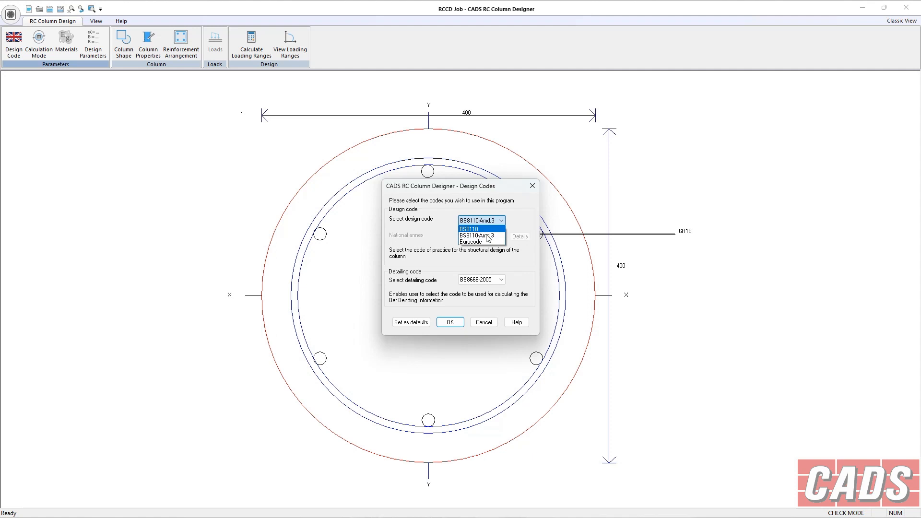
left_click(485, 243)
left_click(522, 237)
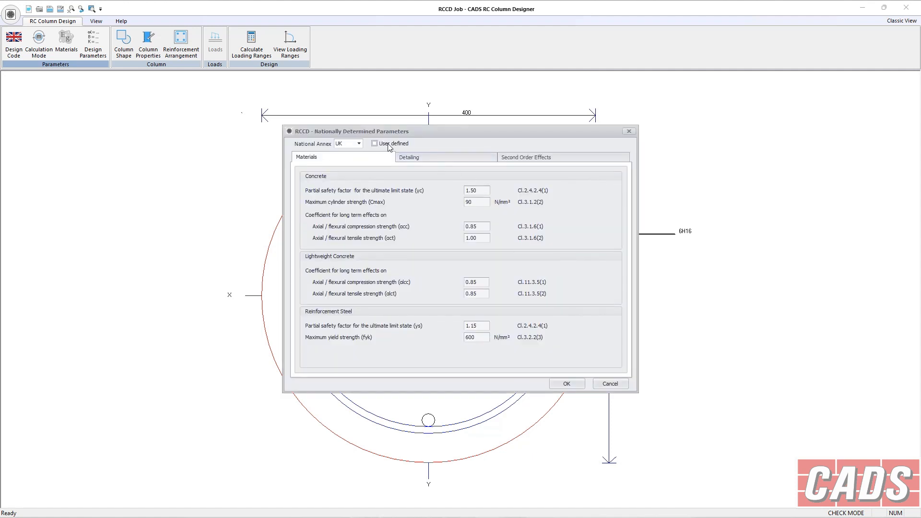
- Examine the materials parameters, the national annex choices and the user-defined option, keeping the UK annex without user-defined values
left_click(388, 145)
left_click(387, 145)
left_click(419, 157)
left_click(377, 156)
left_click(358, 144)
left_click(350, 159)
left_click(358, 143)
left_click(355, 153)
left_click(374, 144)
left_click(374, 144)
- Review the detailing and second order effects parameters, then accept the UK annex and confirm the Eurocode design code
left_click(450, 159)
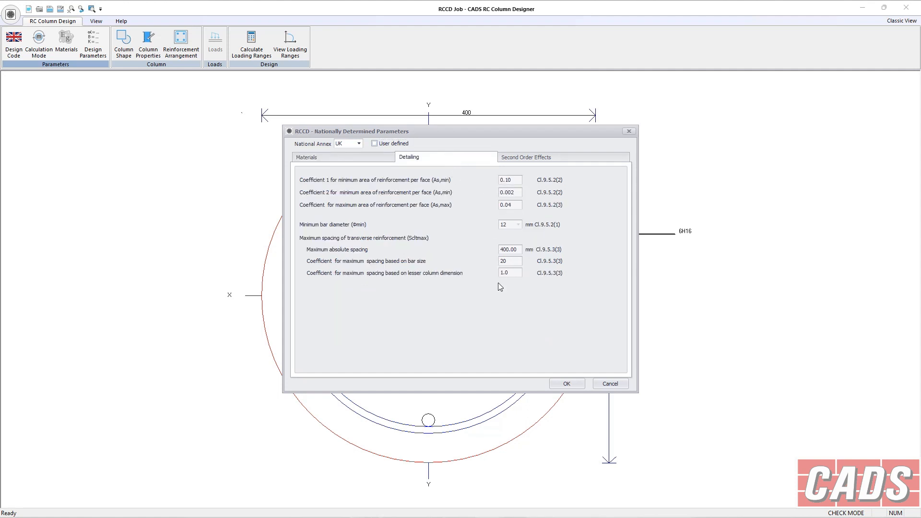
left_click_drag(520, 249, 501, 250)
left_click(519, 161)
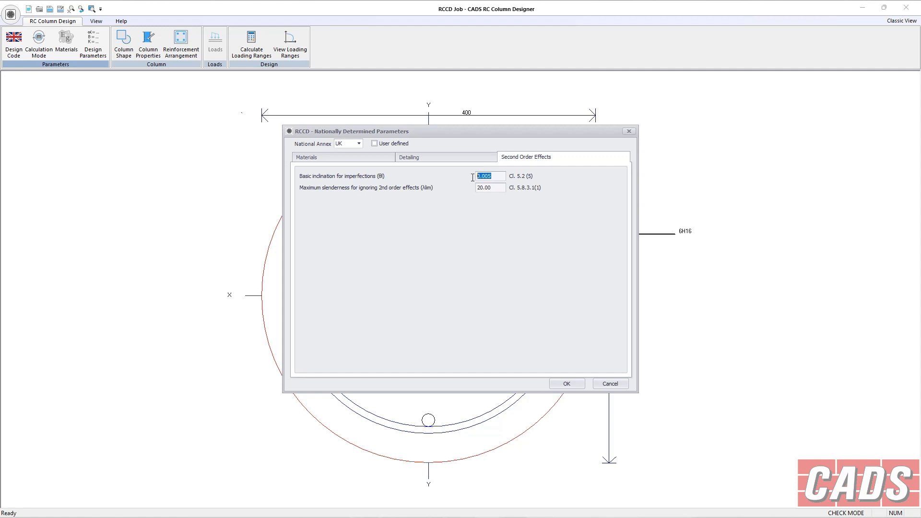
left_click_drag(495, 186, 473, 171)
left_click_drag(491, 187, 459, 189)
left_click(375, 144)
left_click_drag(494, 178, 456, 189)
left_click(384, 145)
left_click(572, 384)
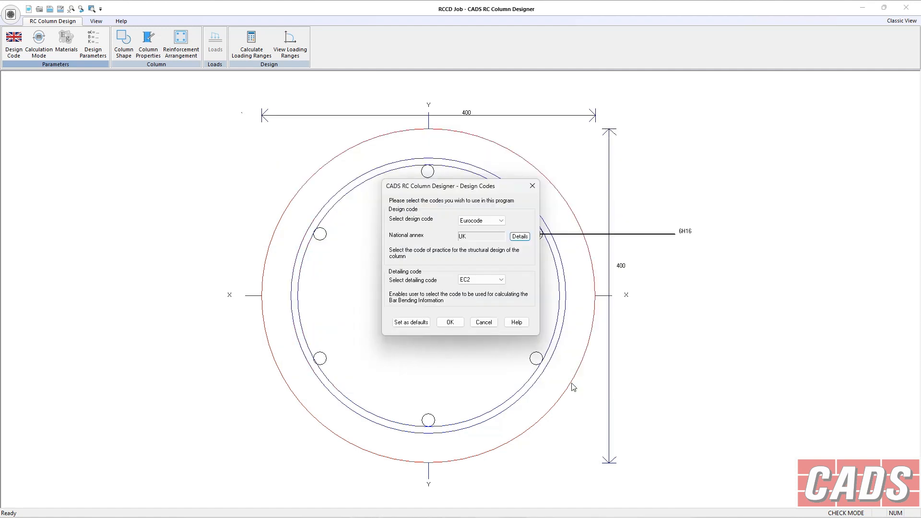
left_click(450, 322)
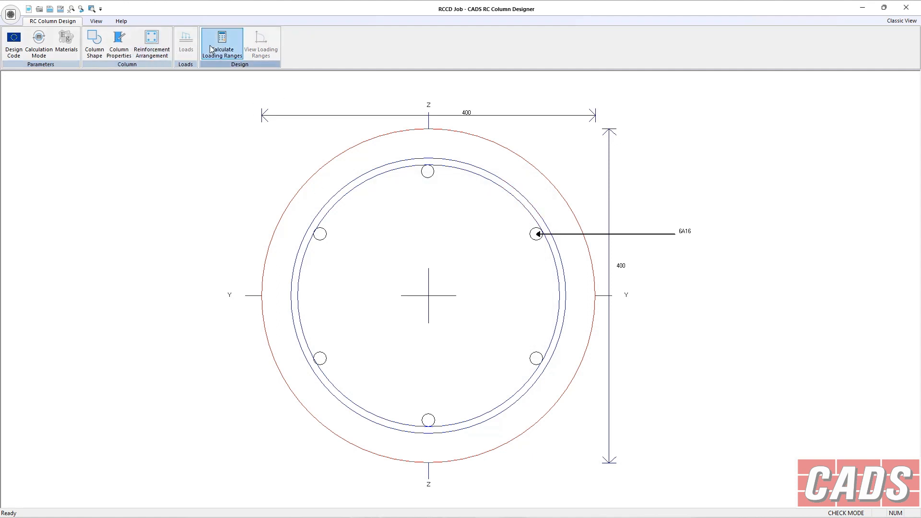
- Switch the calculation mode back to Design mode for the Eurocode column
left_click(30, 48)
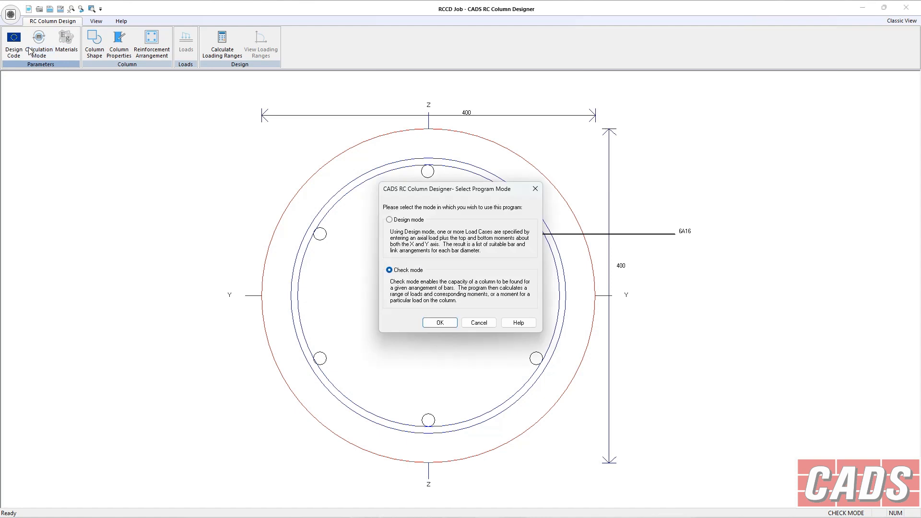
left_click(389, 220)
left_click(439, 323)
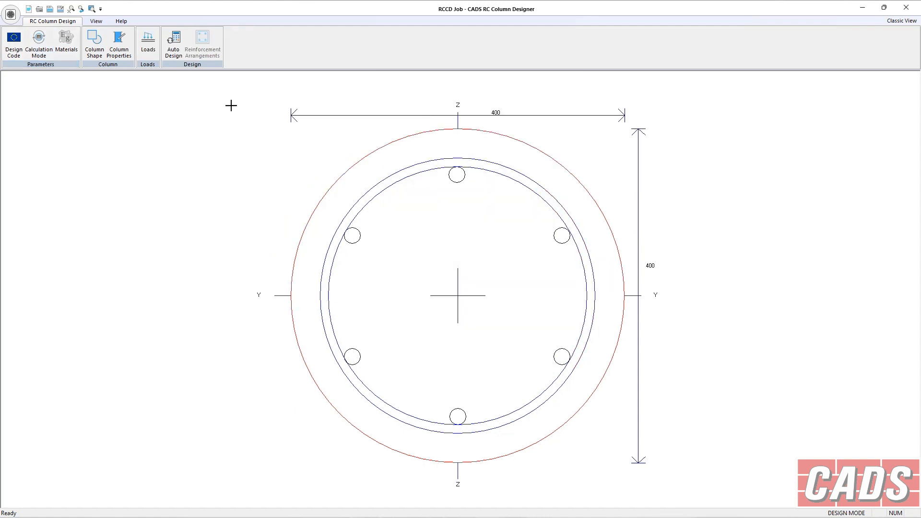
- Check the existing loads and moments, then run the automatic design to the Eurocode
left_click(152, 48)
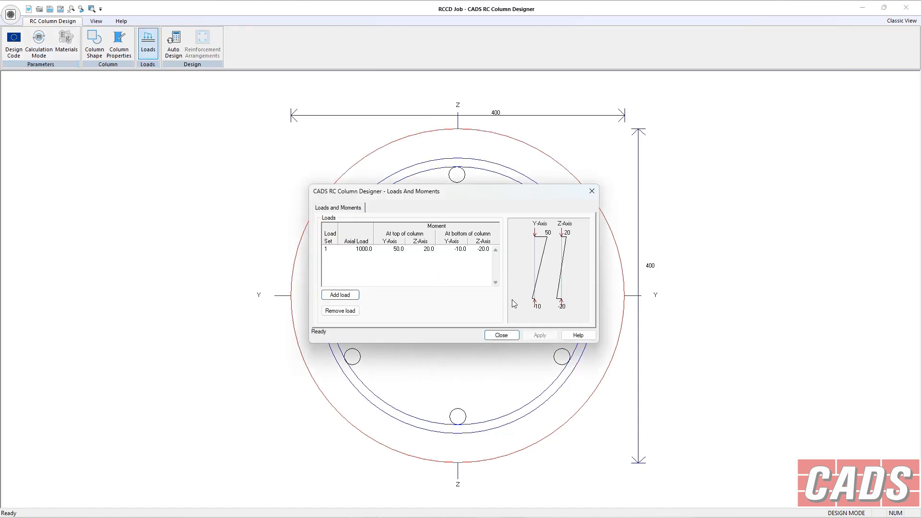
left_click(501, 335)
left_click(174, 46)
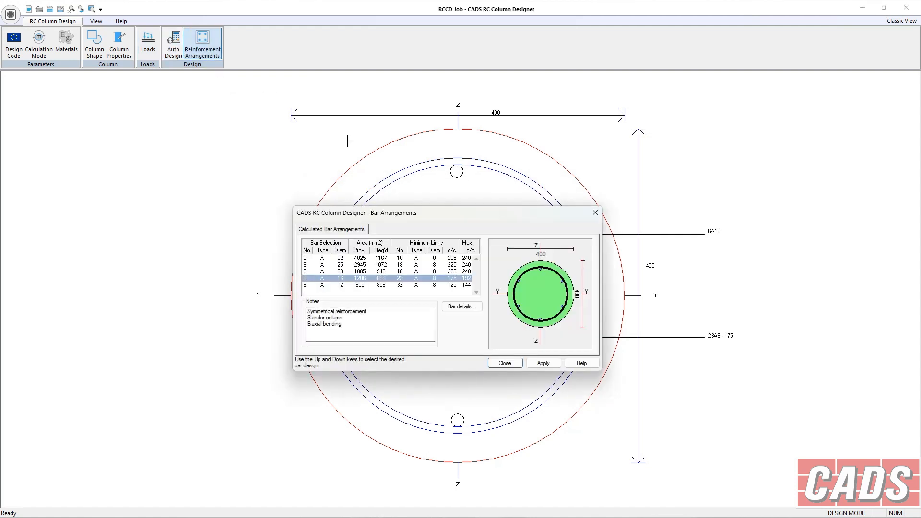
- Compare the Eurocode bar arrangements, apply the one with 6 A16 bars, review its bar details and close the arrangements
left_click(366, 265)
left_click(364, 284)
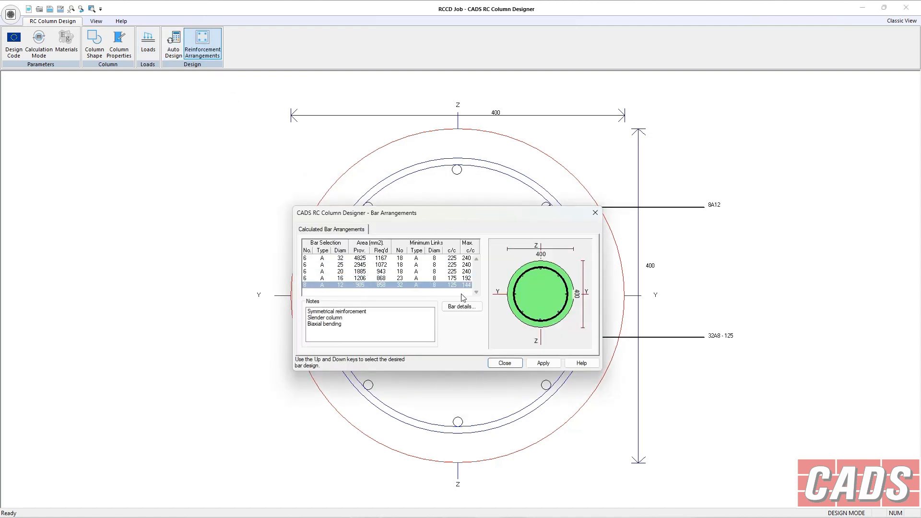
left_click(374, 278)
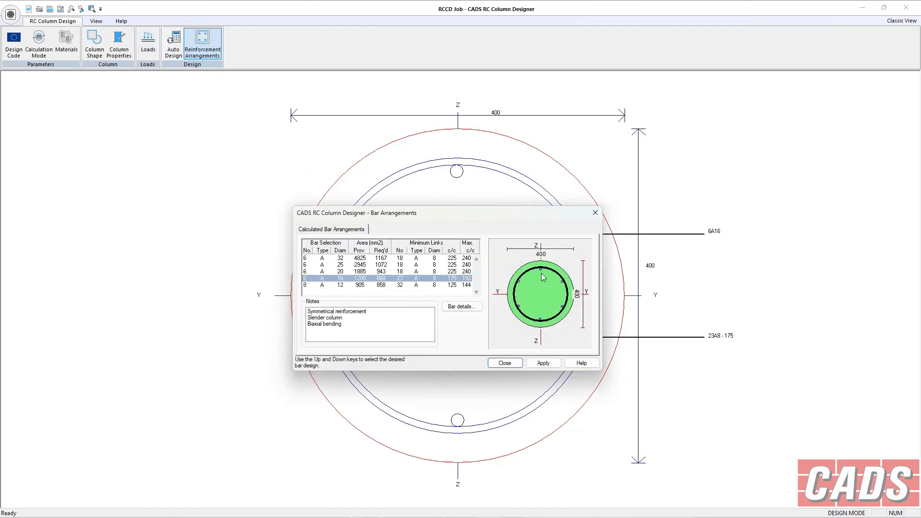
left_click(547, 363)
left_click(464, 310)
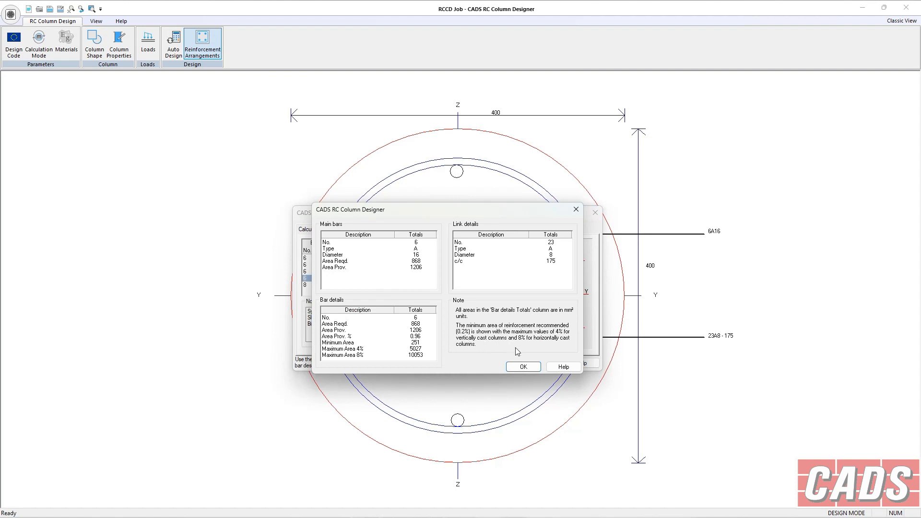
left_click(524, 367)
left_click(502, 364)
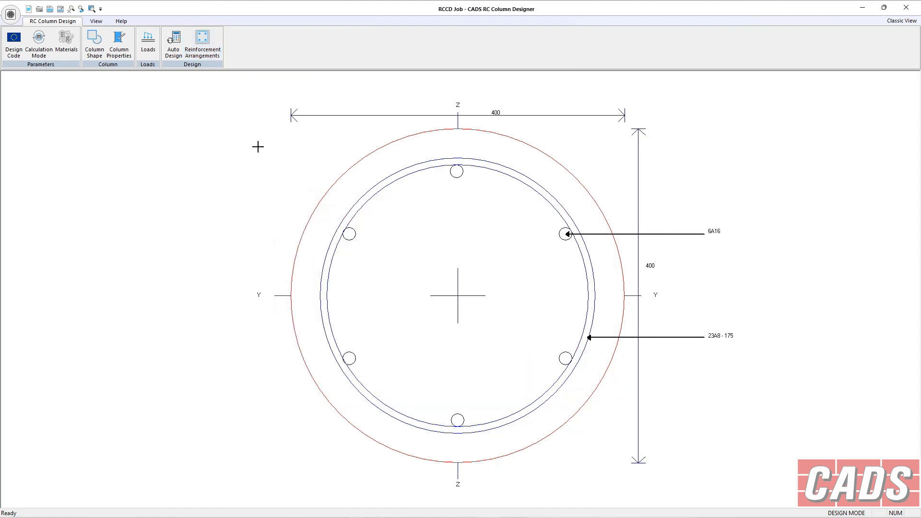
left_click(11, 14)
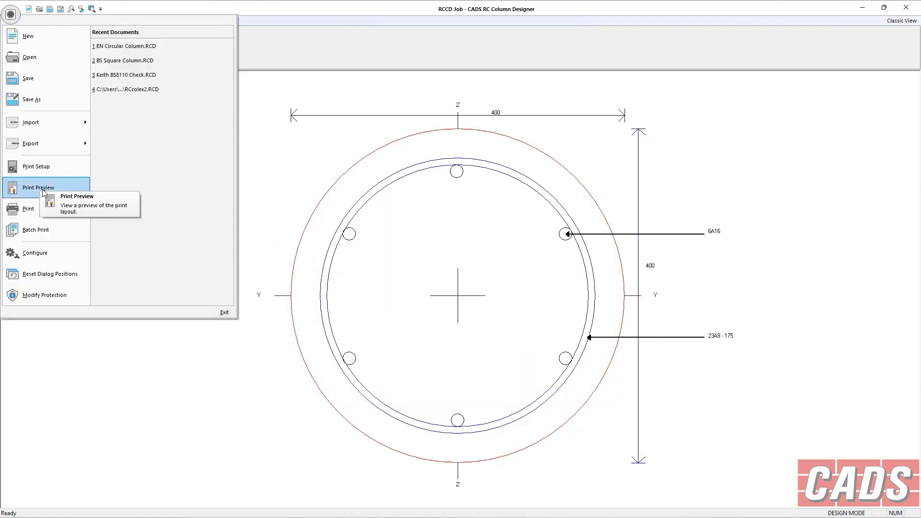
left_click(44, 190)
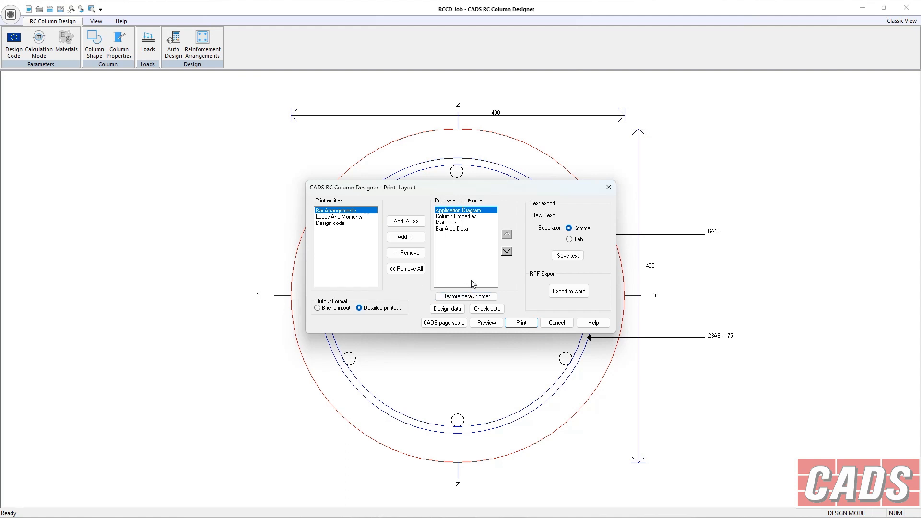
left_click(556, 322)
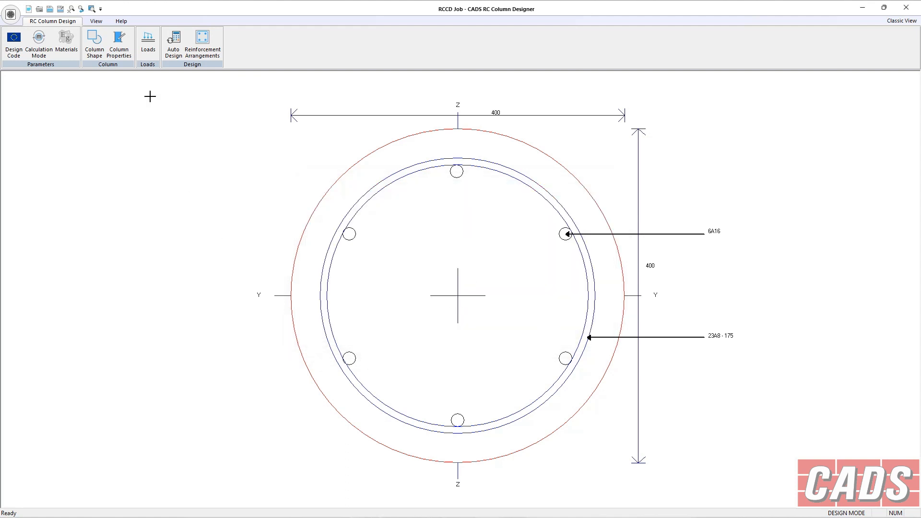
- Review the circular column's section geometry properties and close them unchanged
left_click(119, 47)
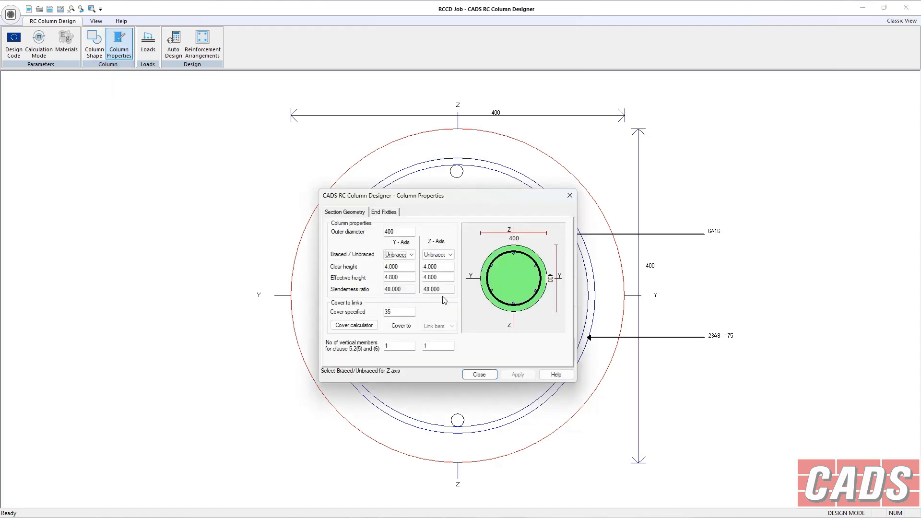
left_click(480, 375)
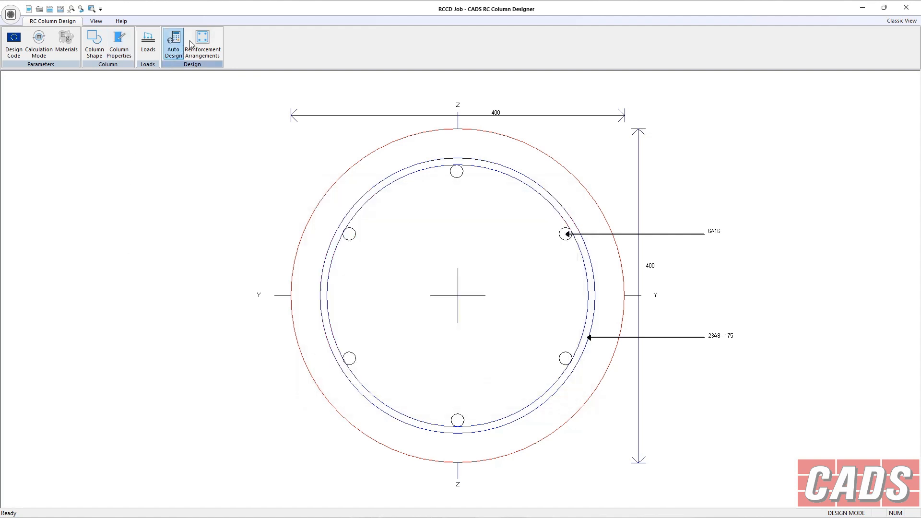
- Set the detailed print layout to the design data and preview the Eurocode report
left_click(11, 14)
left_click(35, 194)
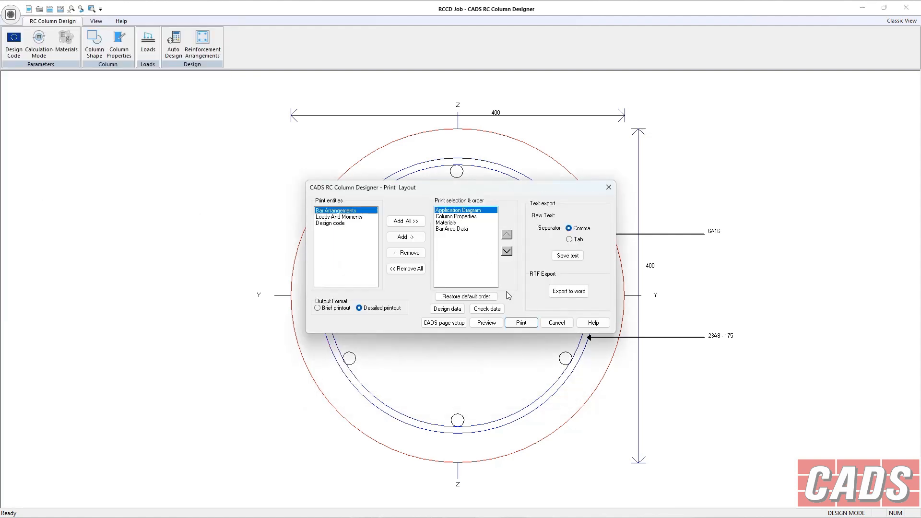
left_click(447, 308)
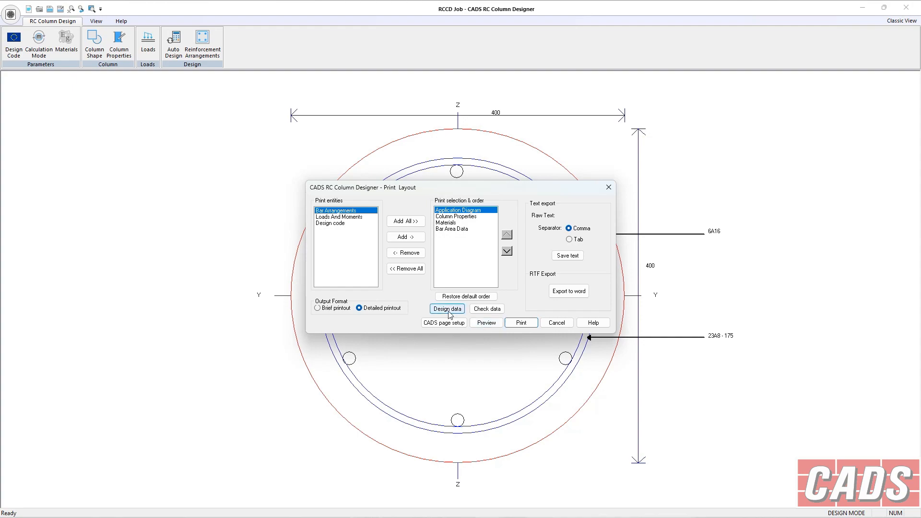
left_click(486, 323)
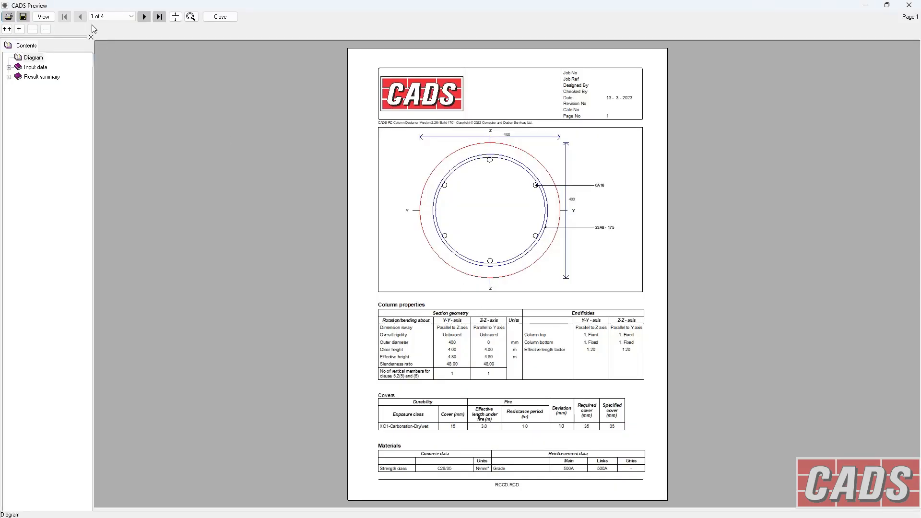
- Read the design report two pages at a time, covering input data and result summary, and close the preview and print layout
left_click(144, 17)
left_click(43, 17)
left_click(111, 82)
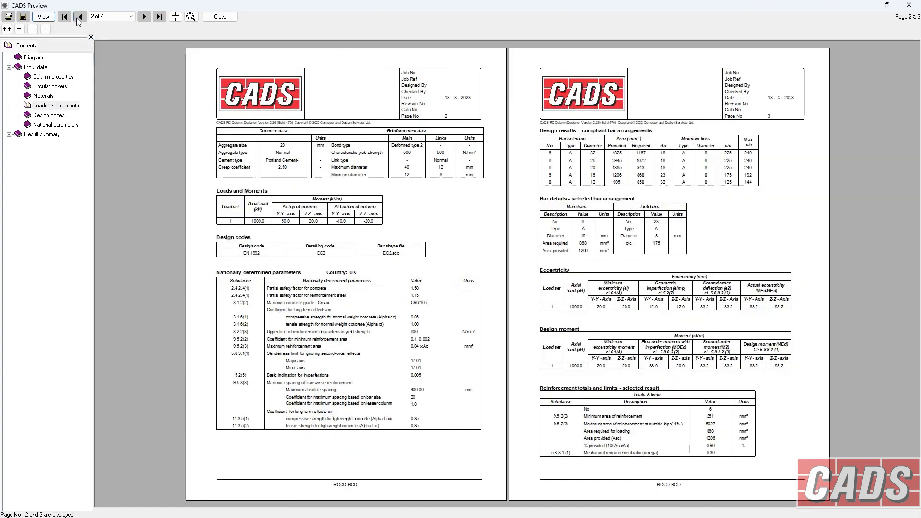
left_click(43, 96)
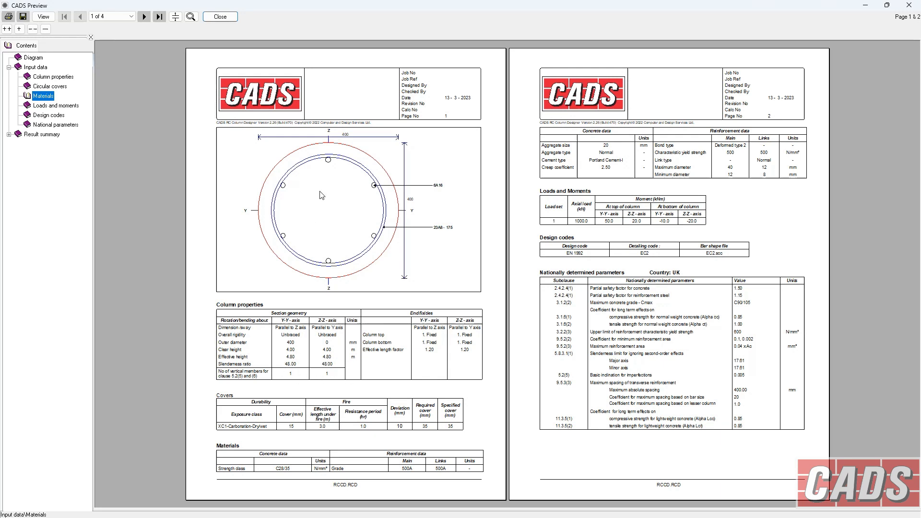
left_click(146, 18)
left_click(147, 19)
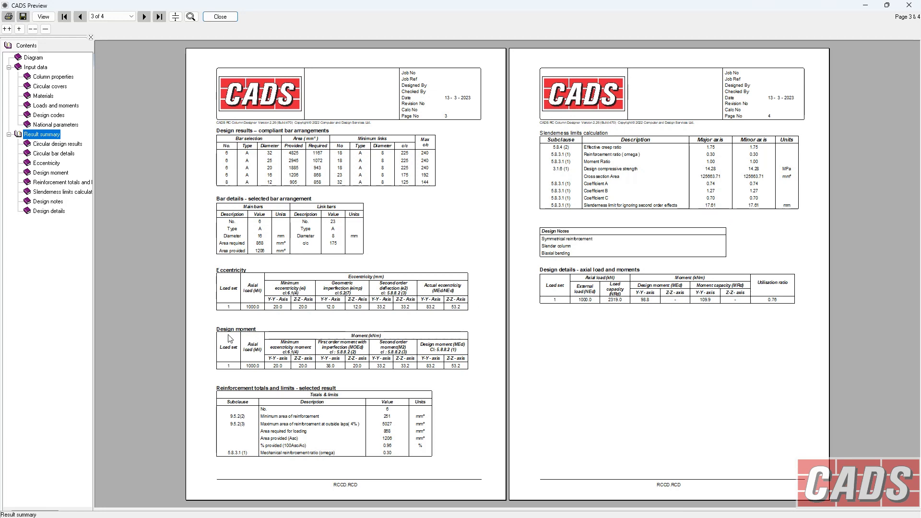
left_click(80, 16)
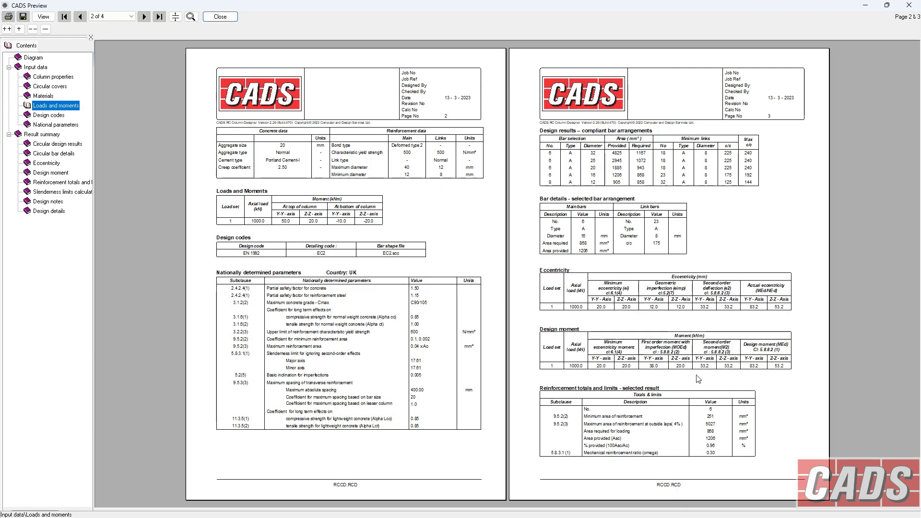
left_click(144, 17)
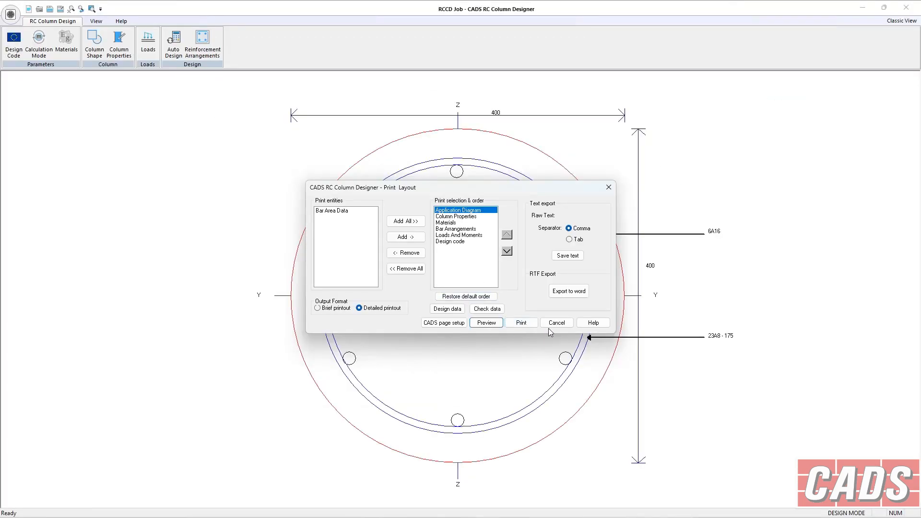
left_click(550, 324)
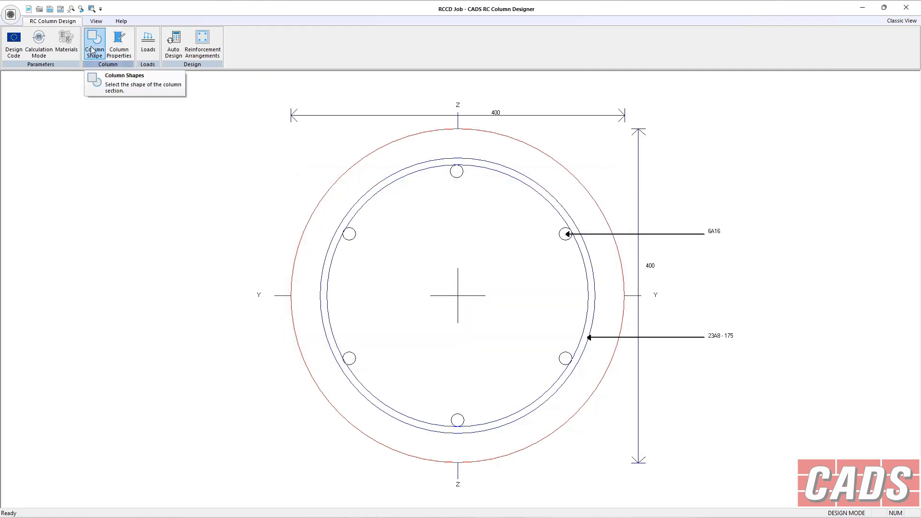
- Switch the calculation mode to Check mode for the circular Eurocode column
left_click(39, 44)
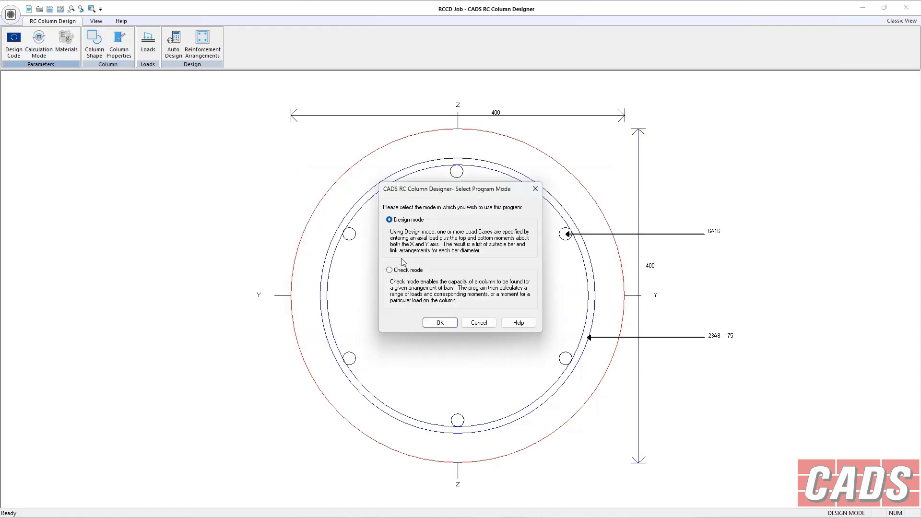
left_click(403, 271)
left_click(440, 322)
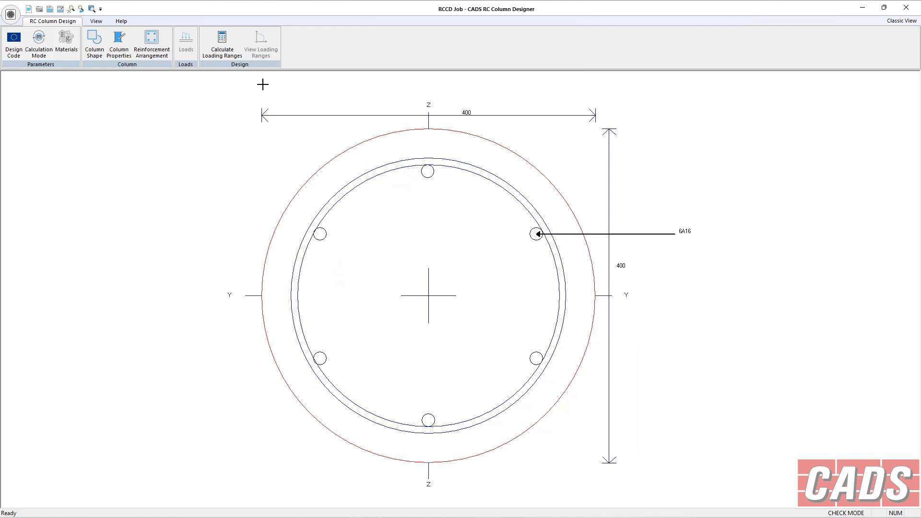
- Calculate the loading ranges for the 6 A16 bar arrangement, review the section analysis results and close them
left_click(228, 52)
left_click(492, 300)
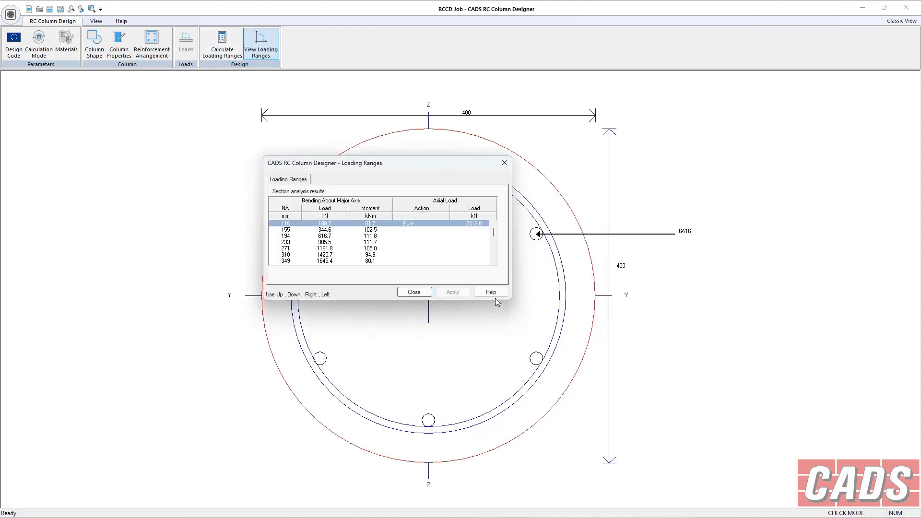
left_click(414, 291)
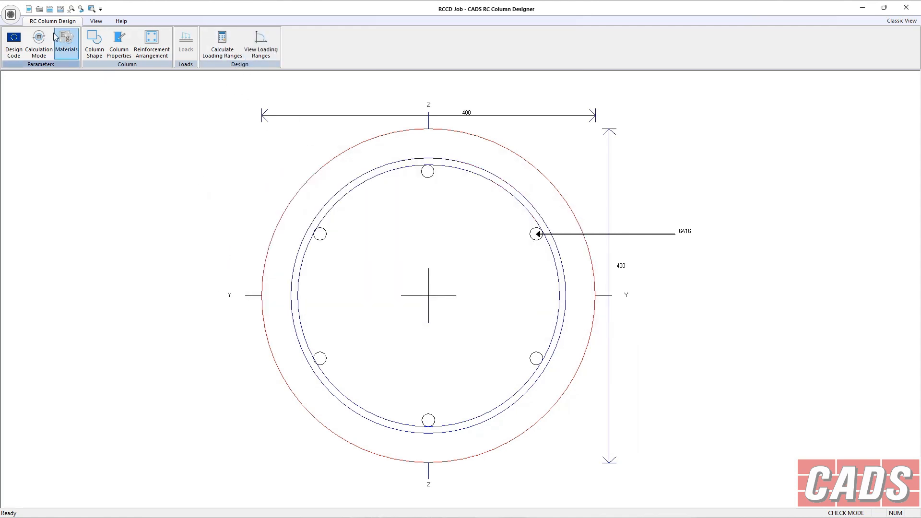
- Set the print layout to the check data and preview the check report
left_click(10, 14)
left_click(50, 188)
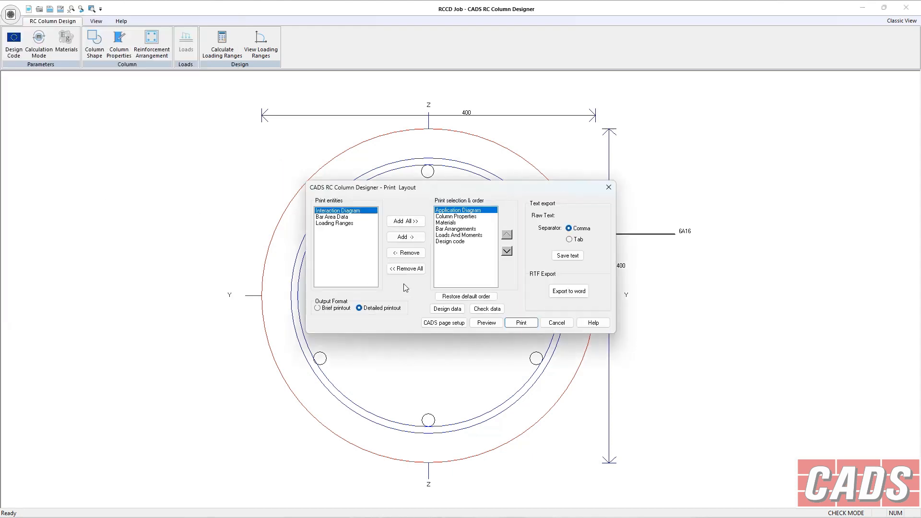
left_click(487, 323)
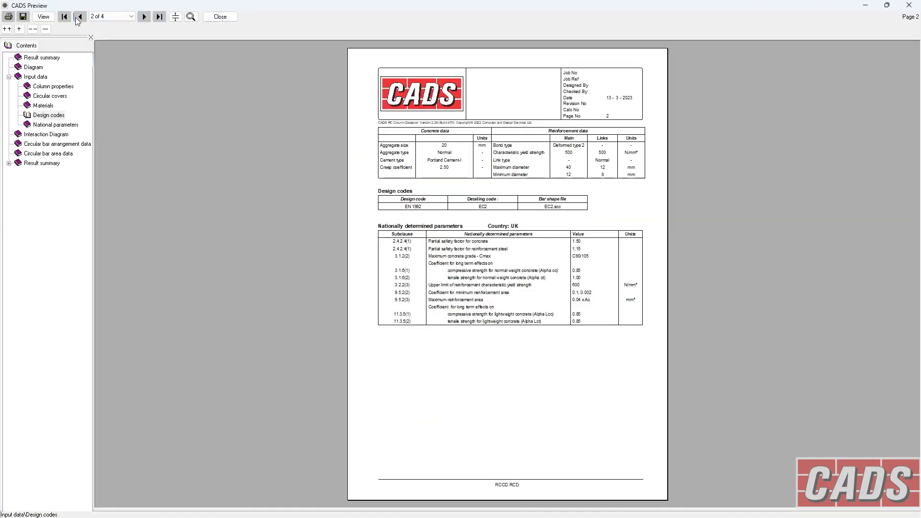
- Examine the check report's interaction diagram and loading ranges, and close the preview and print layout
left_click(77, 17)
left_click(144, 17)
left_click(144, 17)
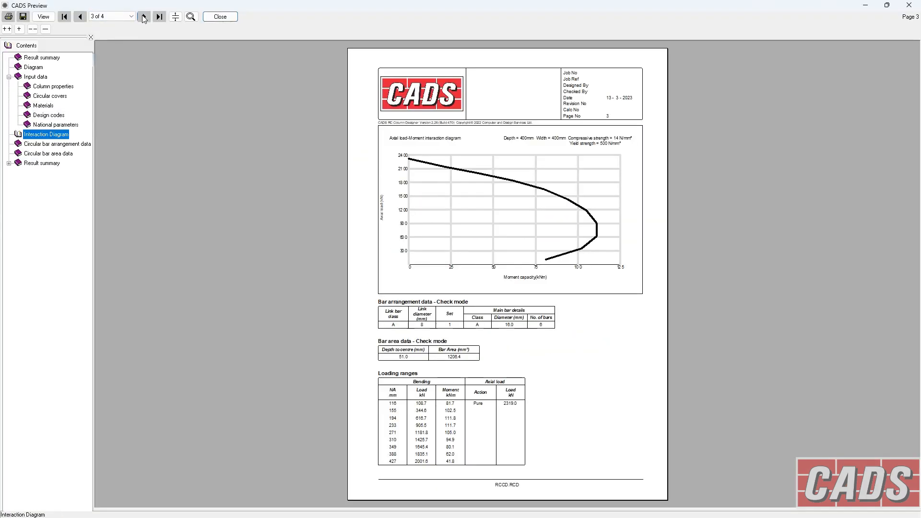
left_click(144, 18)
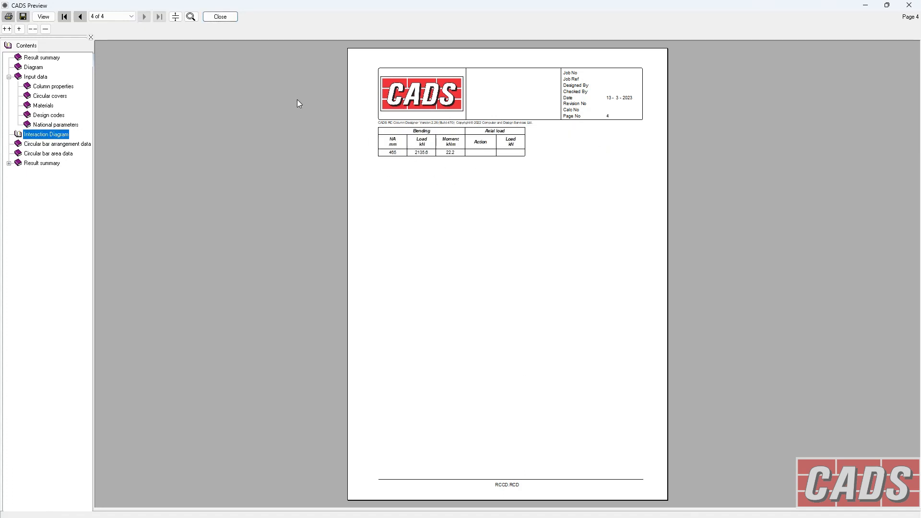
left_click(80, 16)
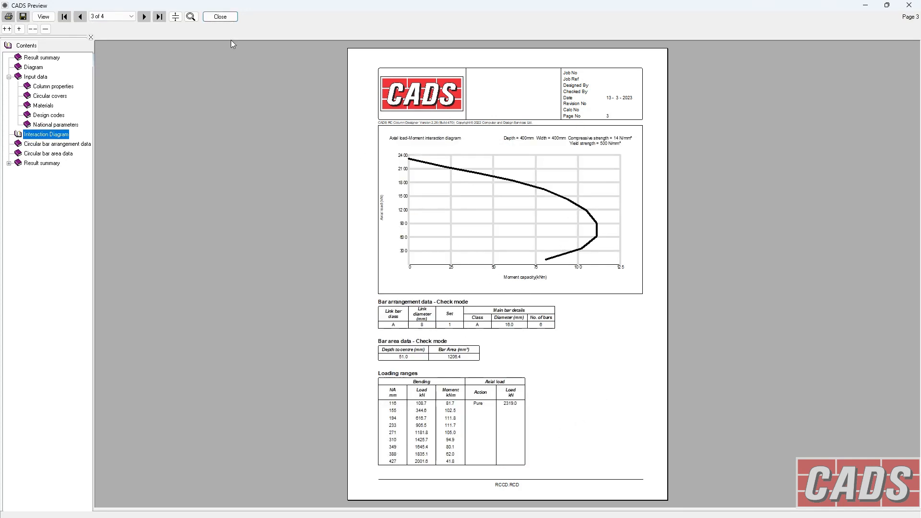
left_click(220, 17)
left_click(559, 323)
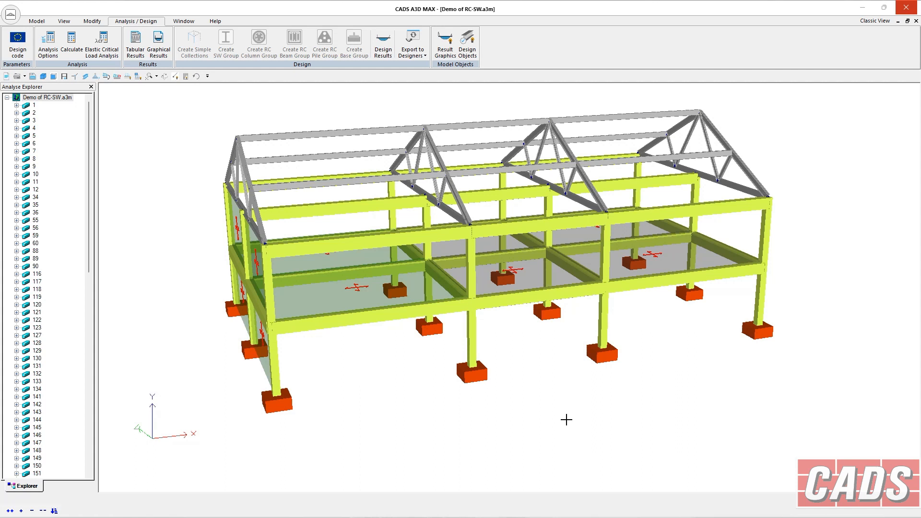
- Switch to CADS A3D MAX and export the lower front corner column at the far X end to RC Column Designer
left_click(763, 298)
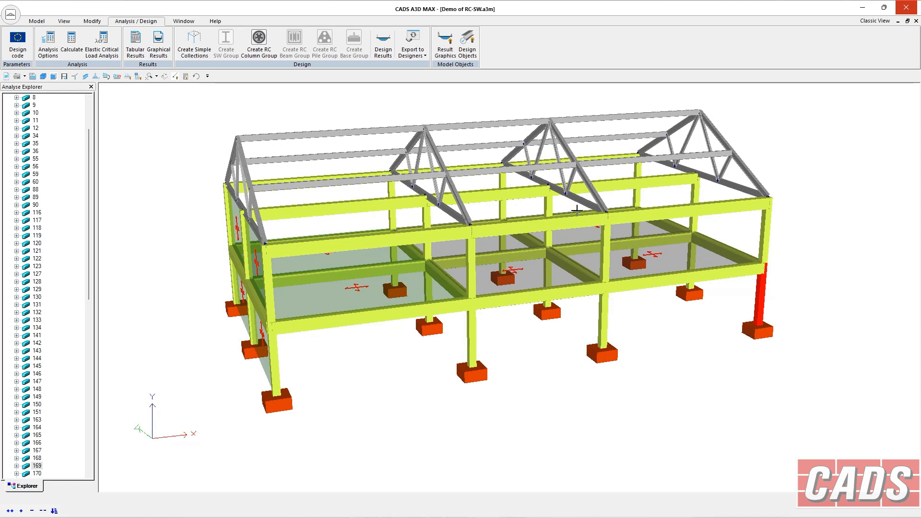
left_click(421, 53)
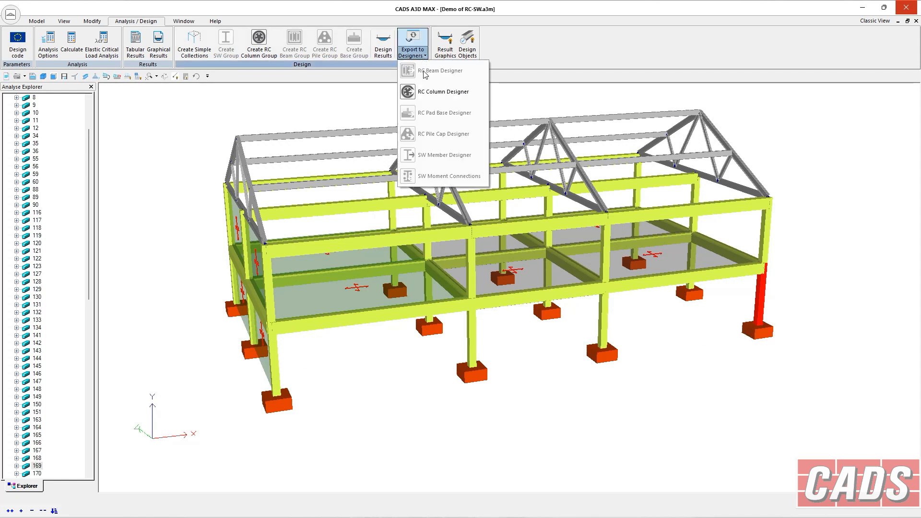
left_click(430, 95)
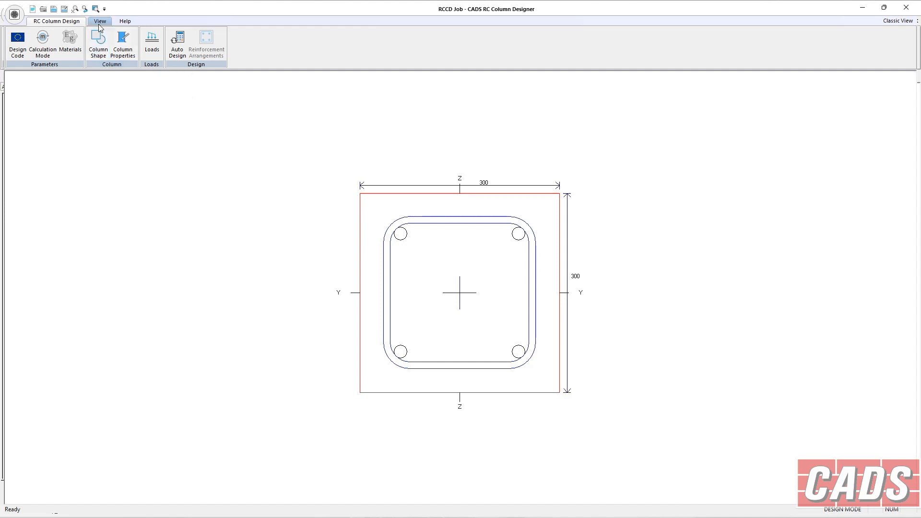
- Review the load sets and moments imported for the 300 mm square column and close them, discarding any changes
left_click(99, 21)
left_click(17, 43)
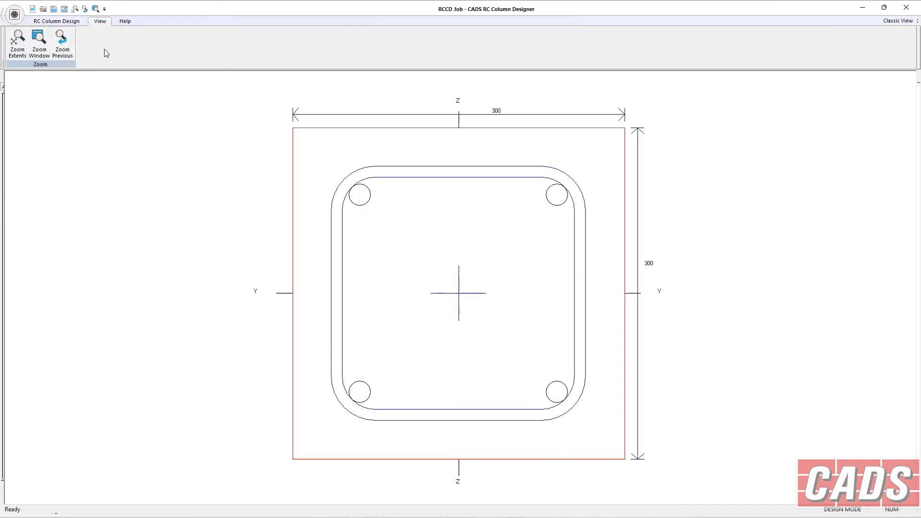
left_click(71, 21)
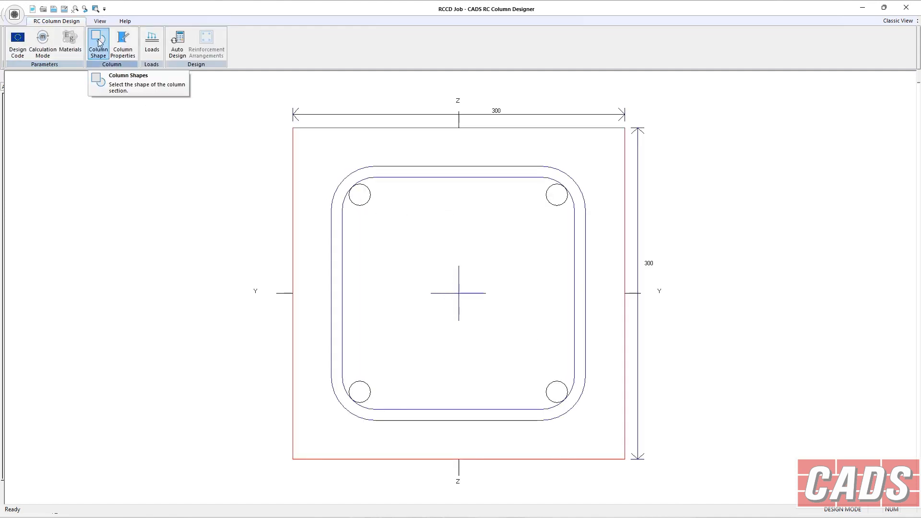
left_click(148, 49)
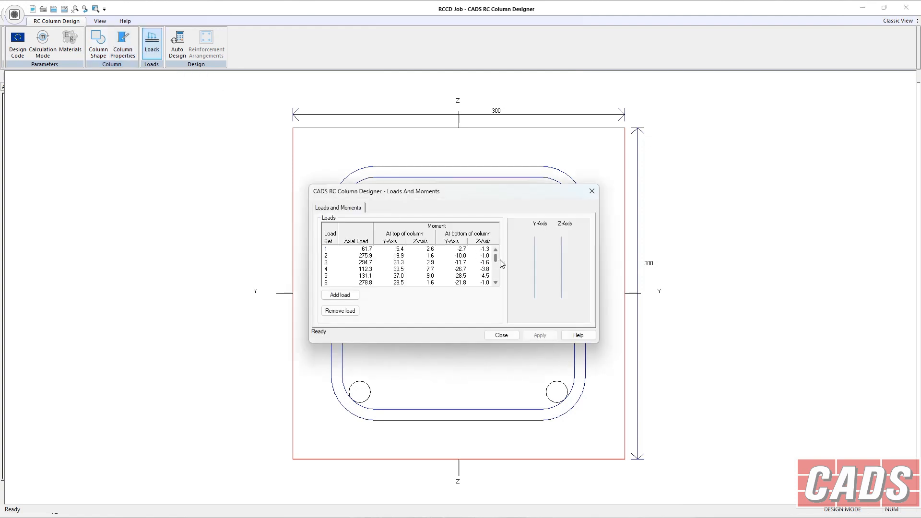
left_click(496, 283)
left_click(496, 283)
left_click(495, 284)
left_click(496, 284)
left_click_drag(495, 276, 497, 251)
left_click(518, 335)
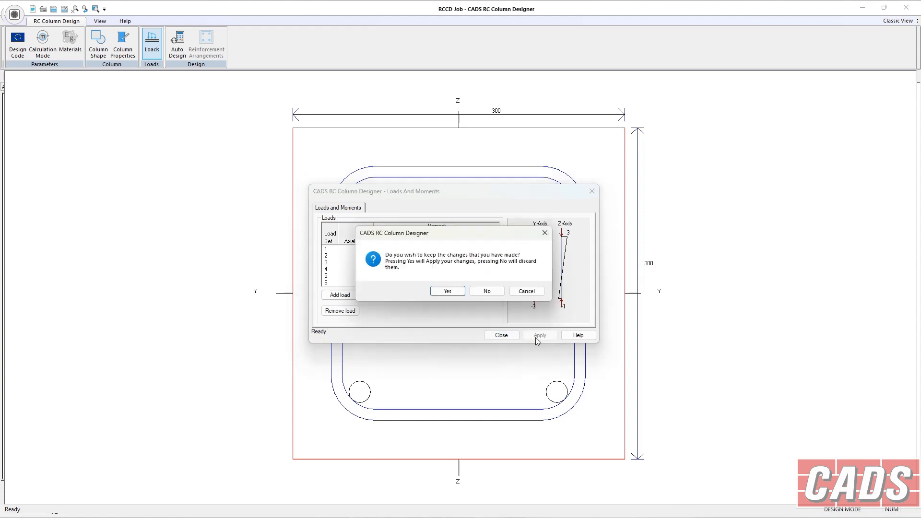
left_click(489, 289)
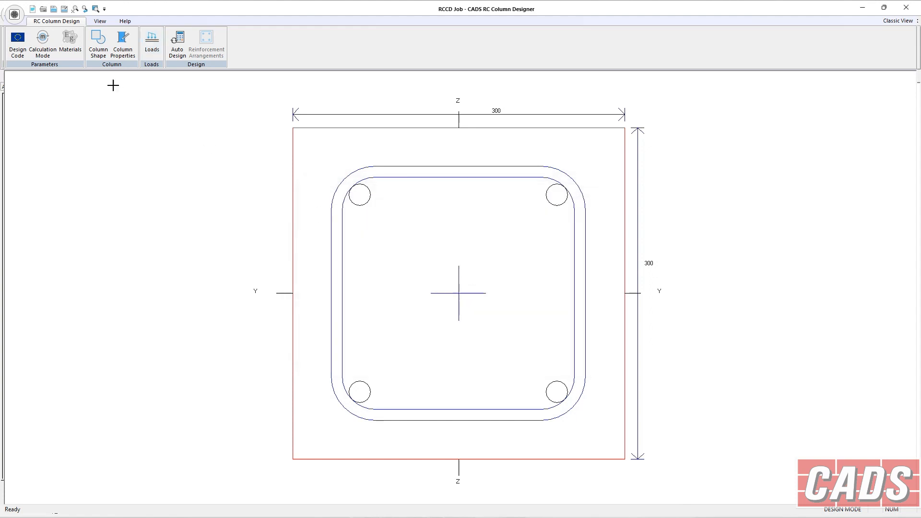
- Set the column to unbraced about both the Y and Z axes, review its end fixities, and apply the properties
left_click(122, 44)
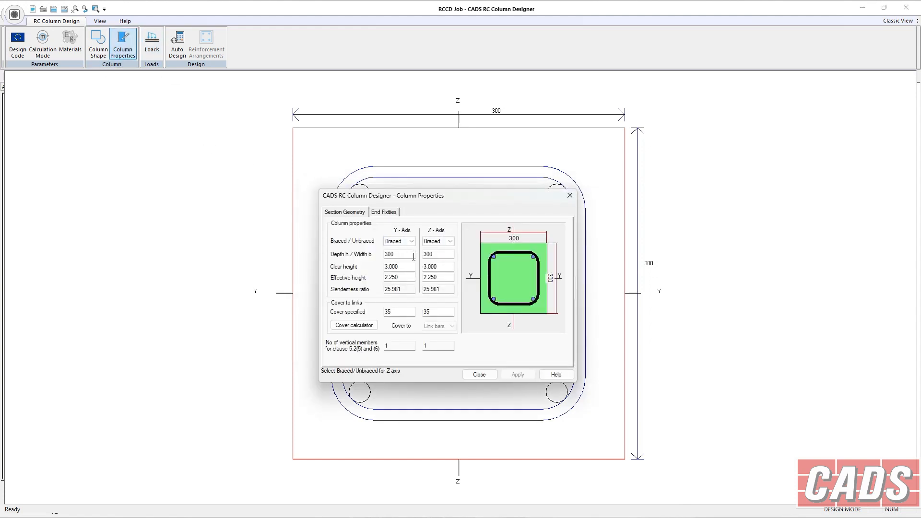
left_click(411, 242)
left_click(396, 256)
left_click(438, 241)
left_click(436, 256)
left_click(382, 212)
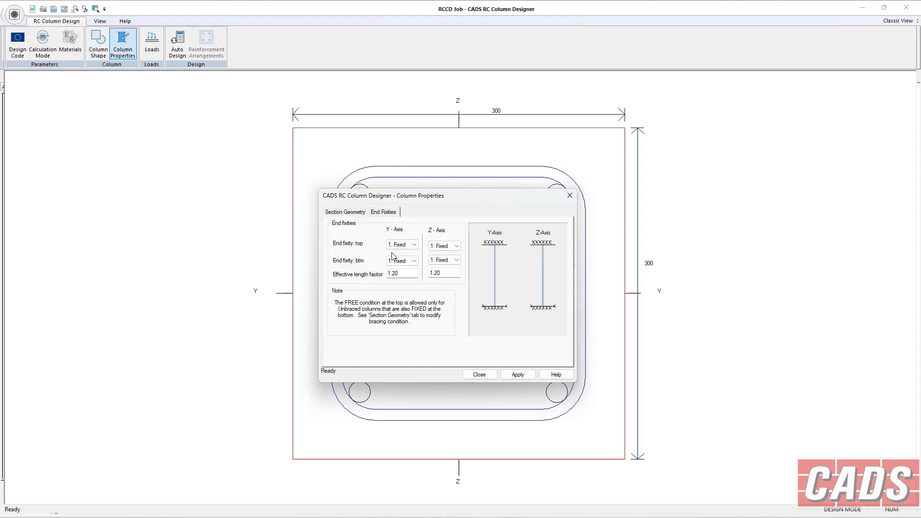
left_click(349, 212)
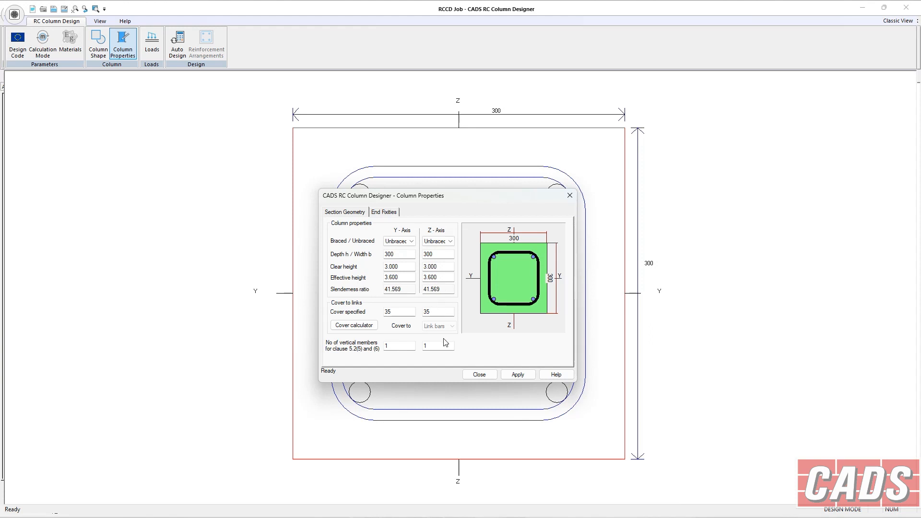
left_click(517, 375)
left_click(480, 375)
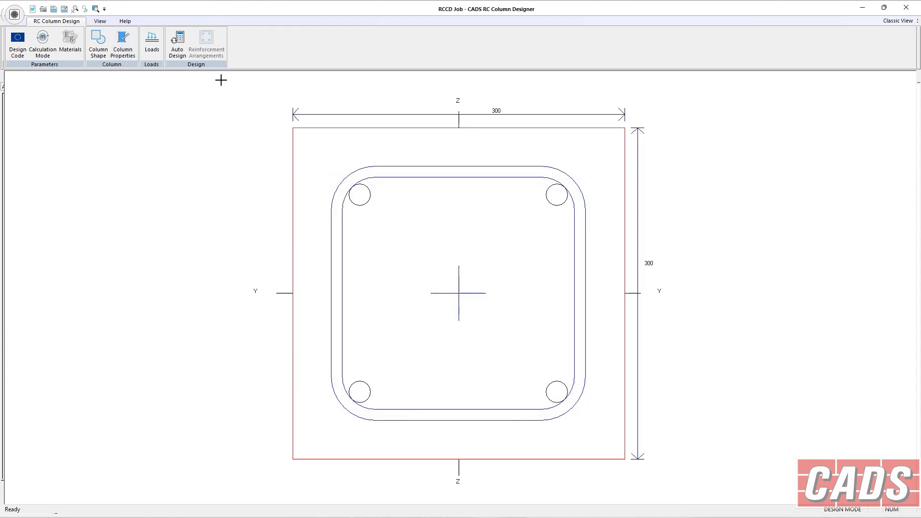
- Auto-design the column's reinforcement and close RC Column Designer without saving the job
left_click(183, 48)
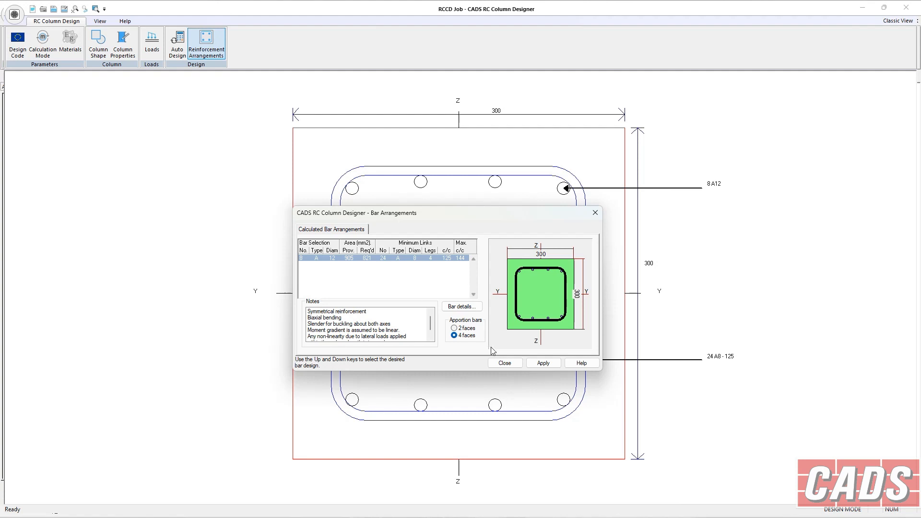
left_click(505, 363)
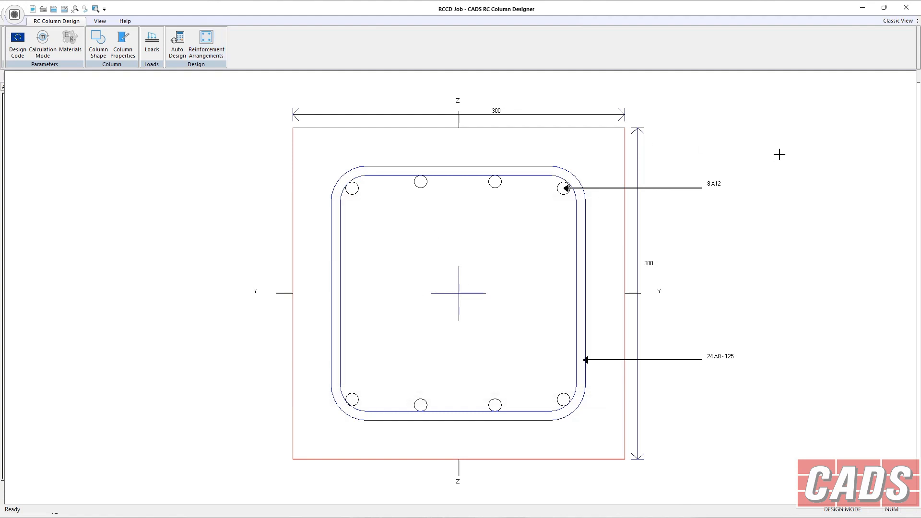
left_click(906, 7)
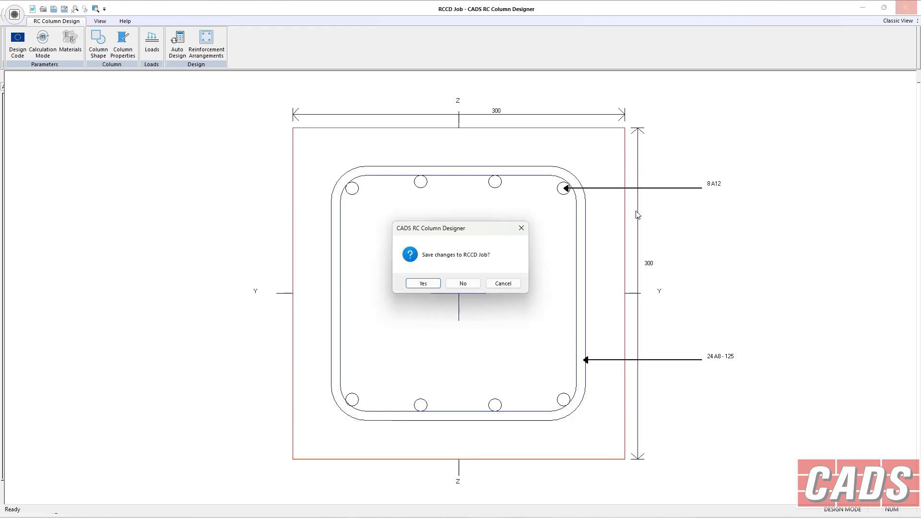
left_click(463, 284)
- Select all the concrete columns on both storeys and start an RC column group named All Columns
scroll(487, 314, "down", 1)
middle_click_drag(505, 304, 508, 265)
scroll(509, 264, "down", 1)
left_click(167, 78)
left_click_drag(221, 143, 220, 138)
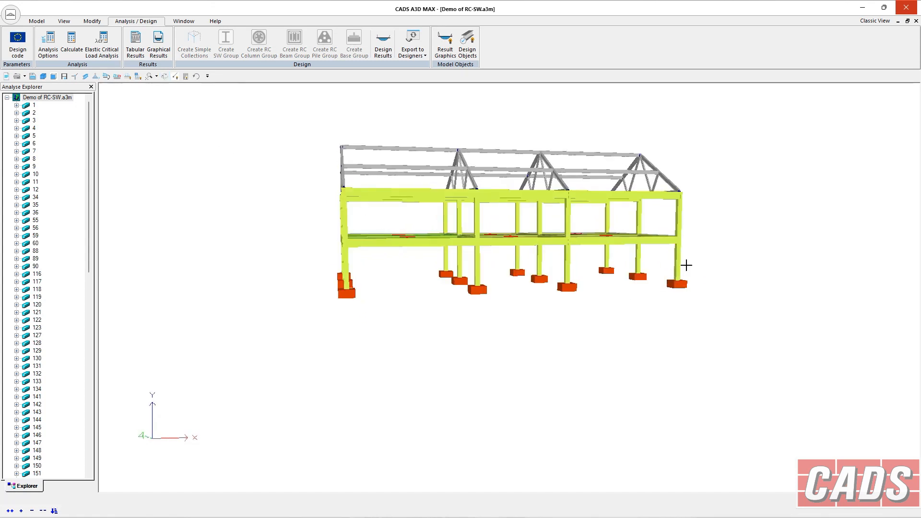
left_click_drag(636, 254, 325, 262)
left_click_drag(690, 226, 317, 214)
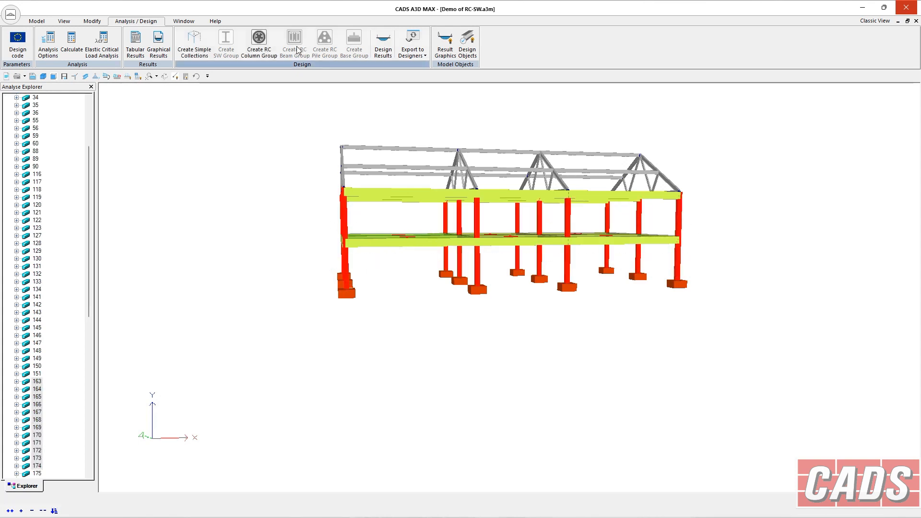
left_click(259, 41)
left_click(436, 265)
type("A")
key("Caps_Lock")
type("ll Col")
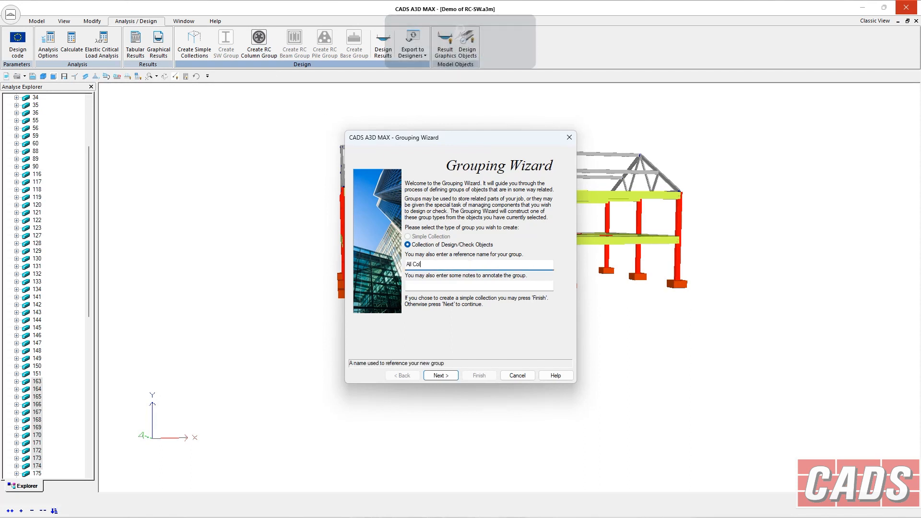
key("BackSpace")
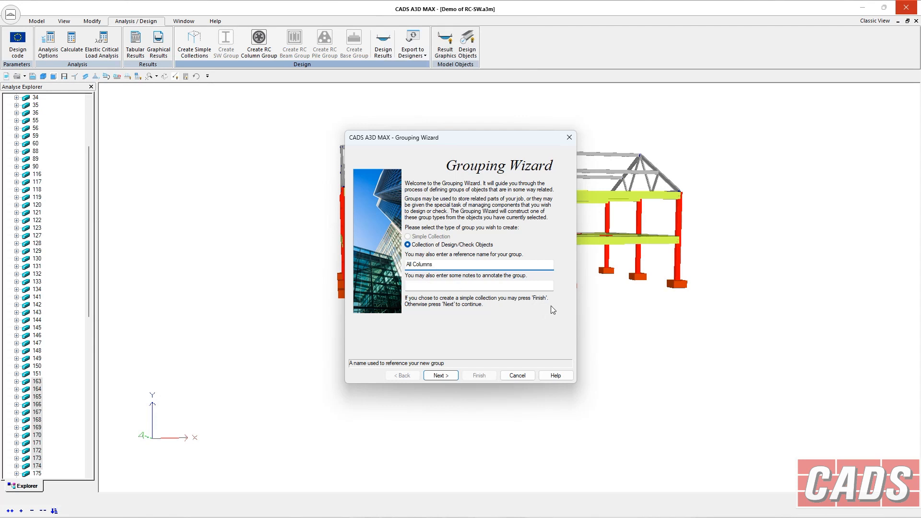
- Keep Eurocode with UK as the group's design code and finish creating the group
left_click(444, 374)
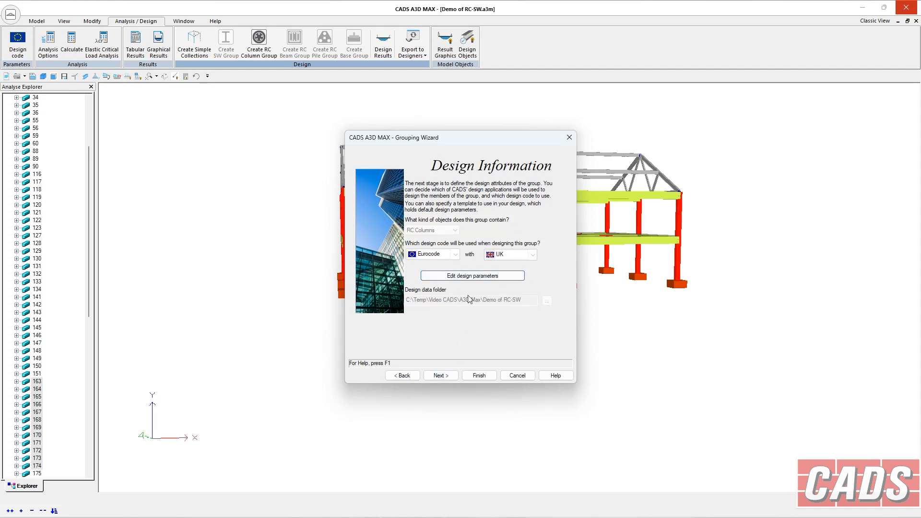
left_click(440, 376)
left_click(479, 375)
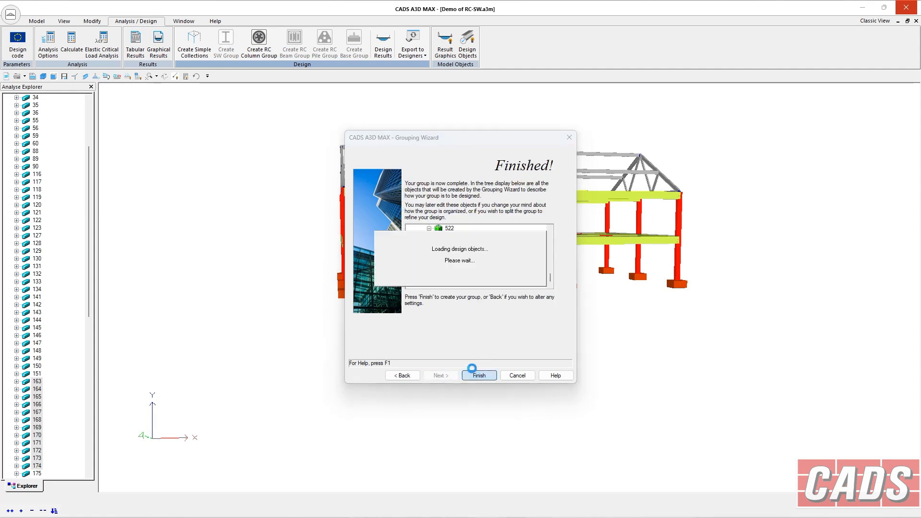
- Run the design for the whole All Columns group in the Design & Check Results
mouse_move(509, 262)
middle_mouse_down()
mouse_move(512, 194)
mouse_move(484, 214)
mouse_move(494, 222)
middle_mouse_up()
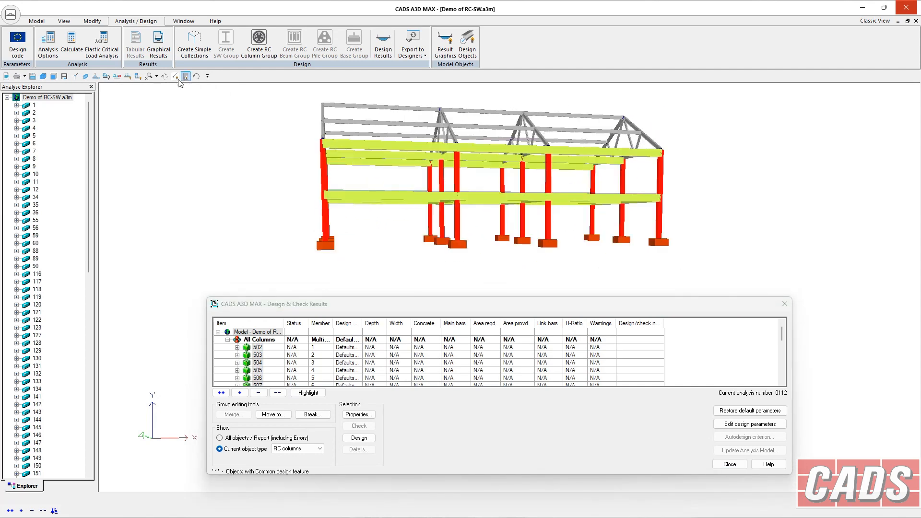
left_click_drag(238, 113, 240, 126)
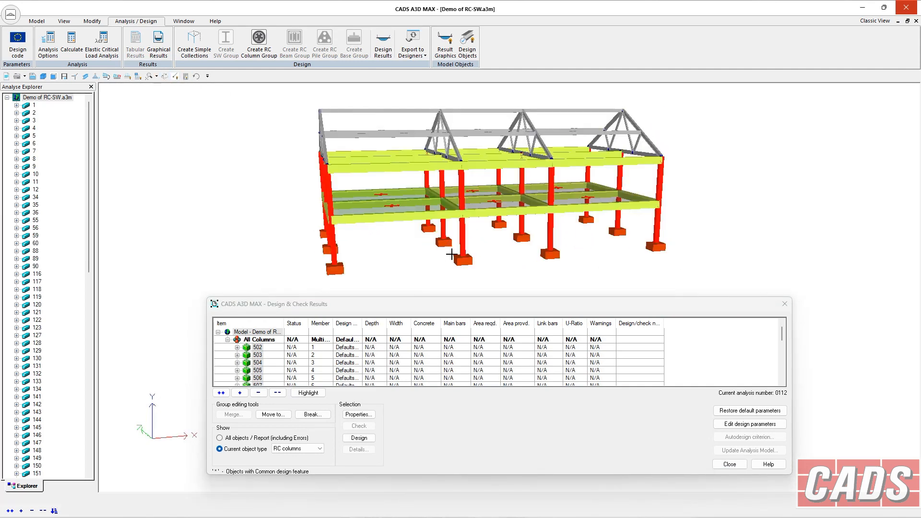
left_click(258, 341)
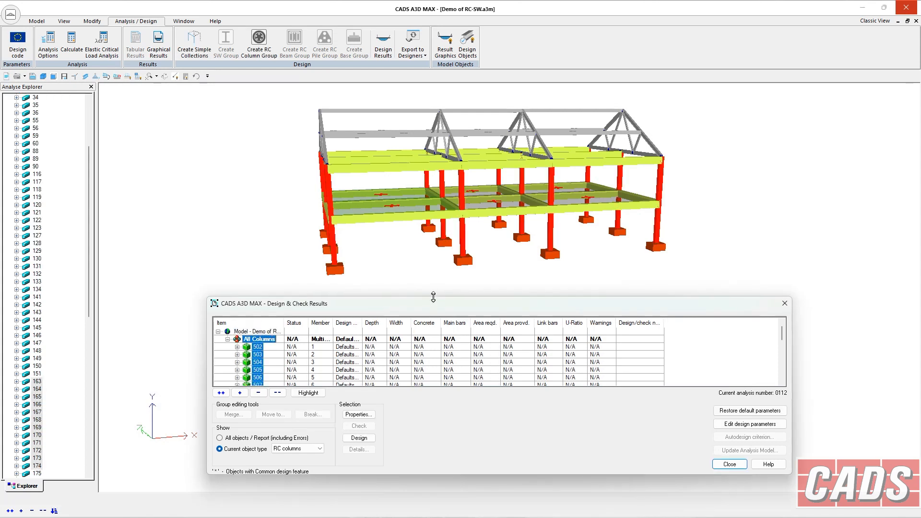
left_click_drag(435, 297, 435, 289)
left_click_drag(491, 297, 493, 302)
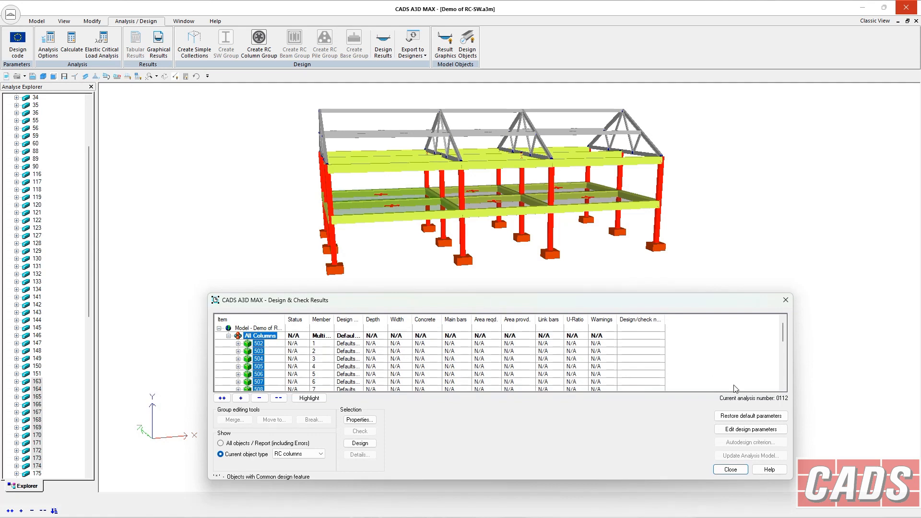
left_click(258, 350)
left_click(267, 336)
left_click(359, 443)
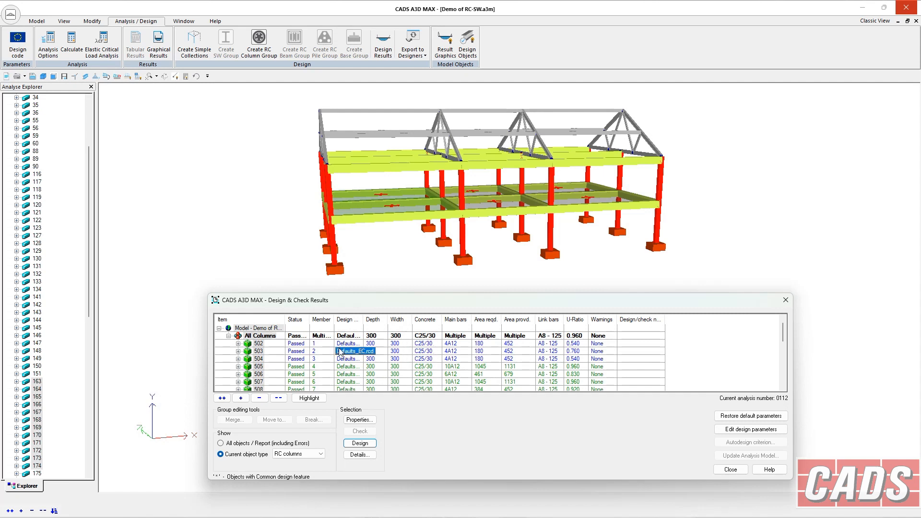
- Examine the status, main bars, link bars and utilisation ratios of all the designed columns
scroll(296, 373, "down", 1)
scroll(296, 373, "down", 4)
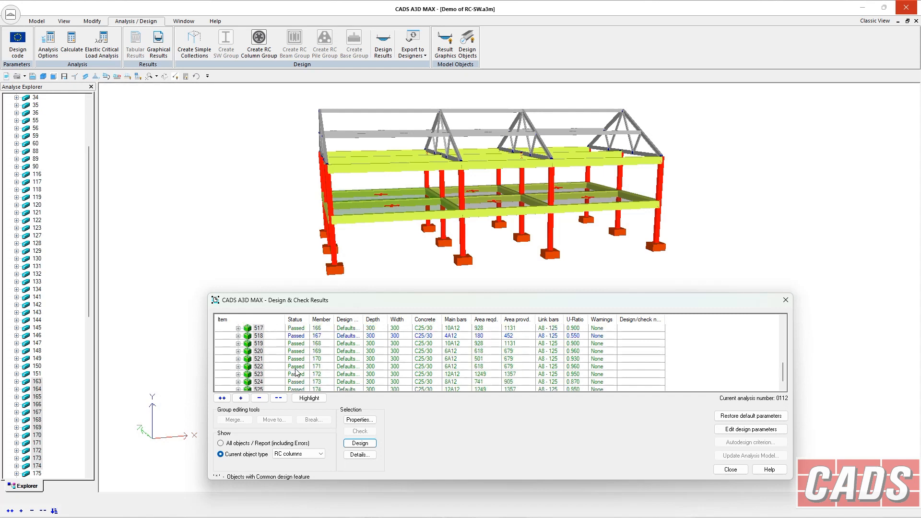
scroll(297, 373, "up", 5)
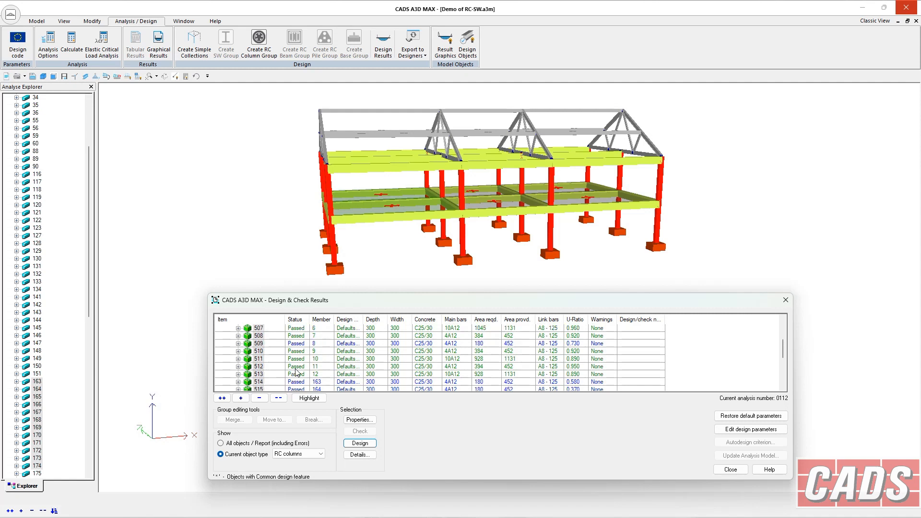
scroll(297, 373, "down", 1)
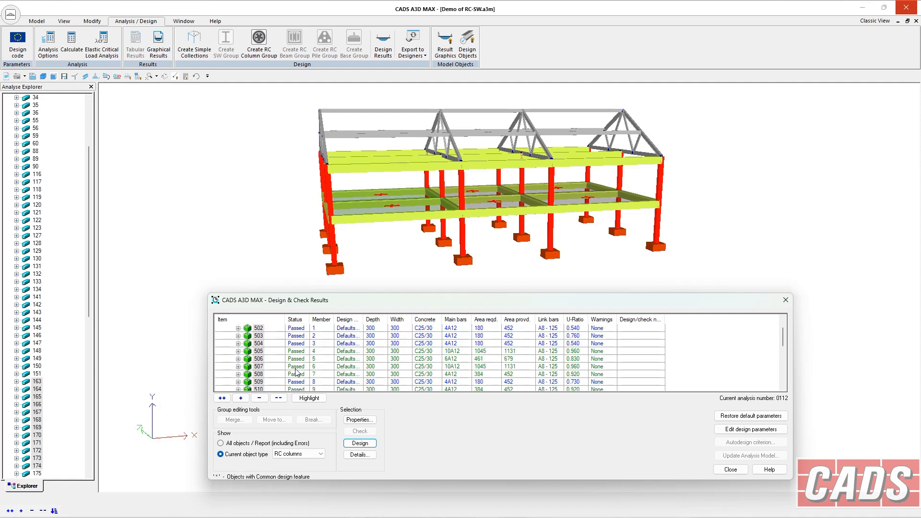
scroll(297, 373, "up", 1)
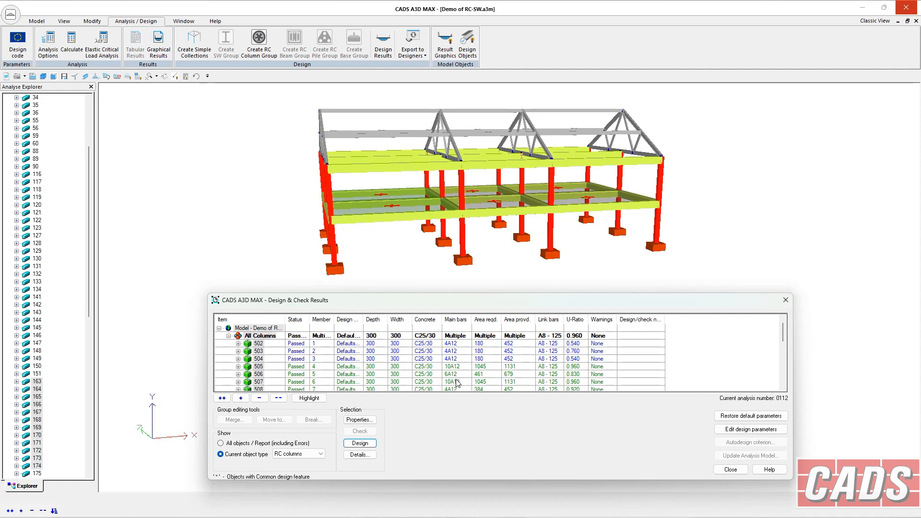
scroll(457, 370, "down", 5)
scroll(457, 382, "down", 1)
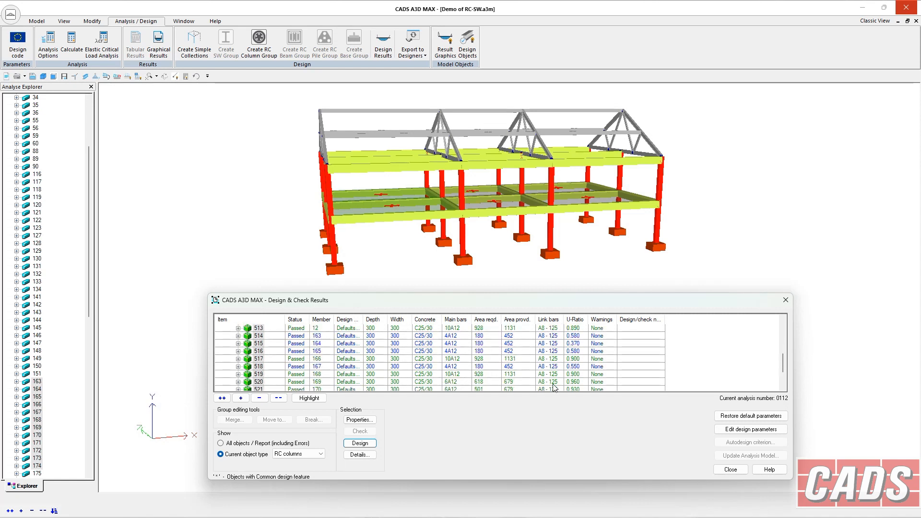
scroll(554, 386, "up", 4)
scroll(554, 385, "up", 1)
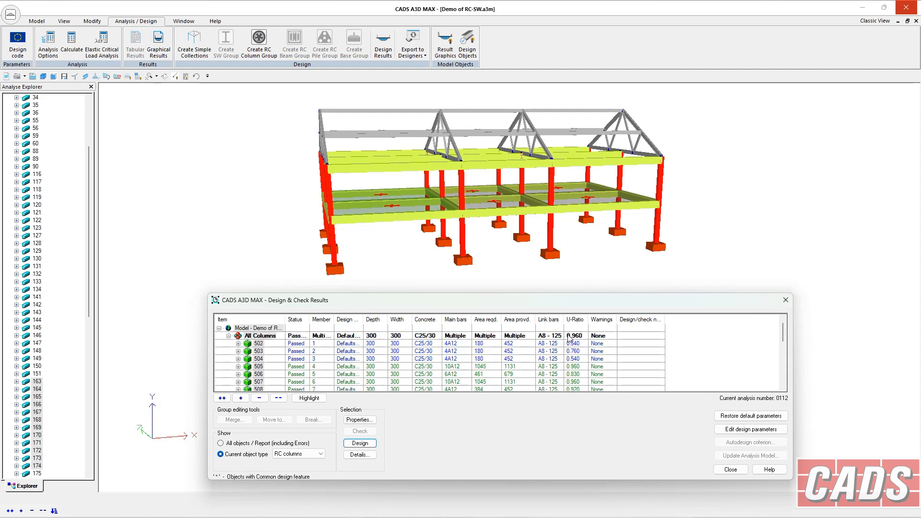
scroll(573, 358, "down", 2)
scroll(572, 358, "up", 1)
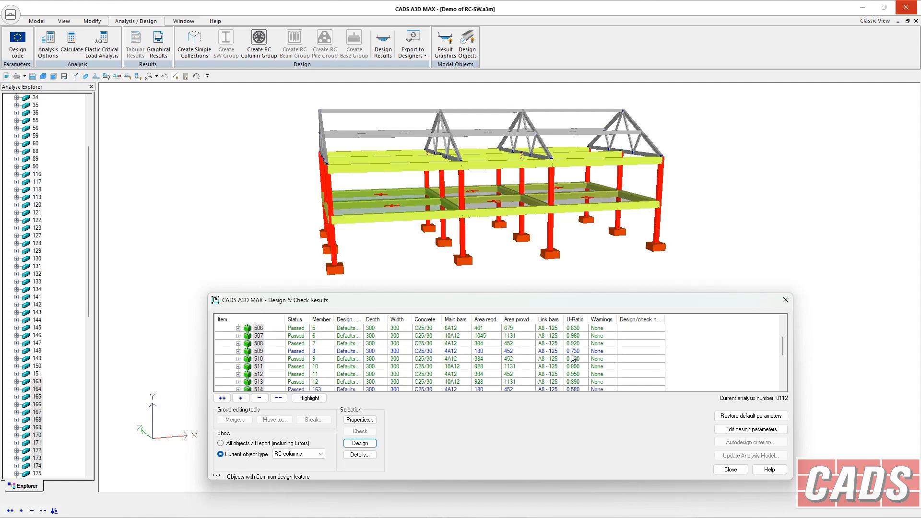
- Select result items 507 and 505 in turn to locate these columns in the 3D model
left_click(574, 337)
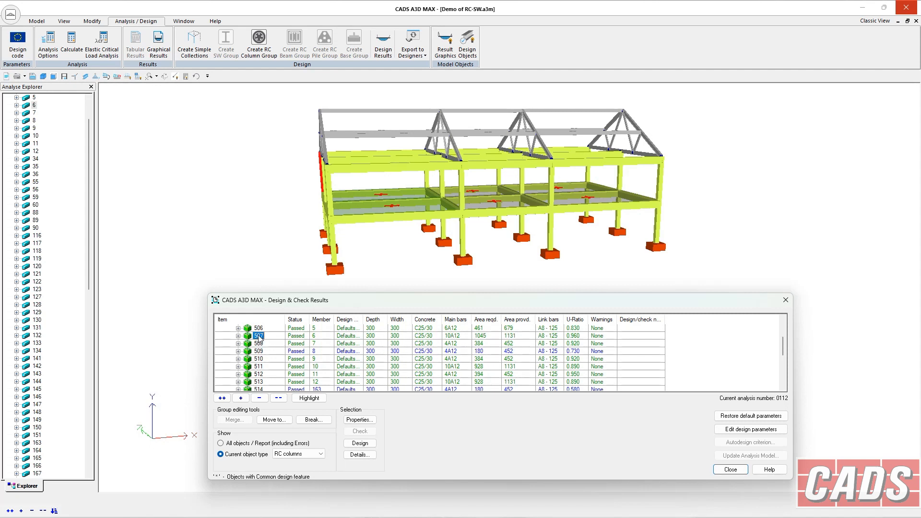
left_click(165, 76)
left_click_drag(208, 160, 224, 160)
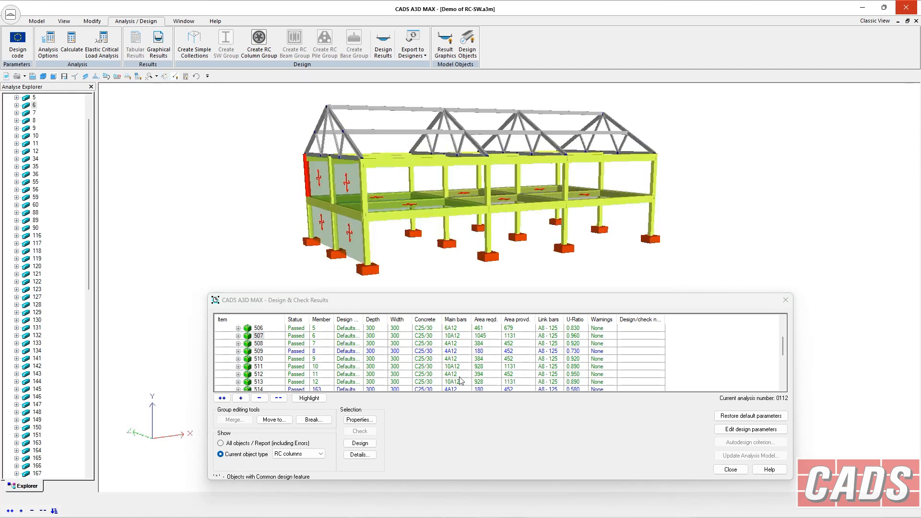
scroll(474, 364, "up", 2)
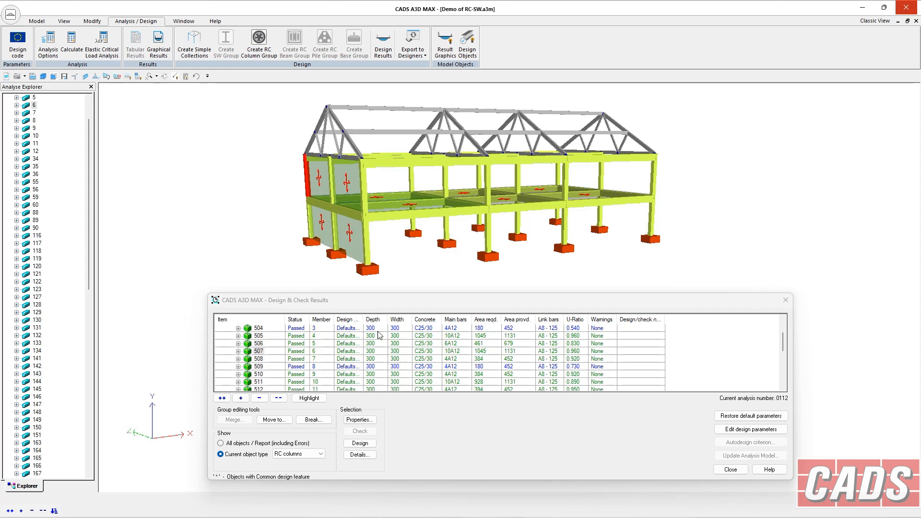
left_click(258, 337)
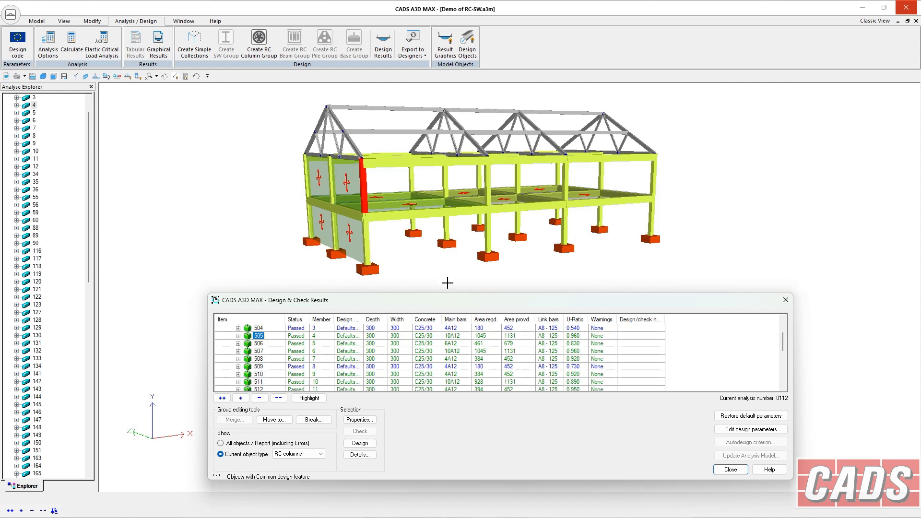
- Open the details of column 505 in RC Column Designer, view its auto-designed bar arrangement, and close without saving
left_click(370, 443)
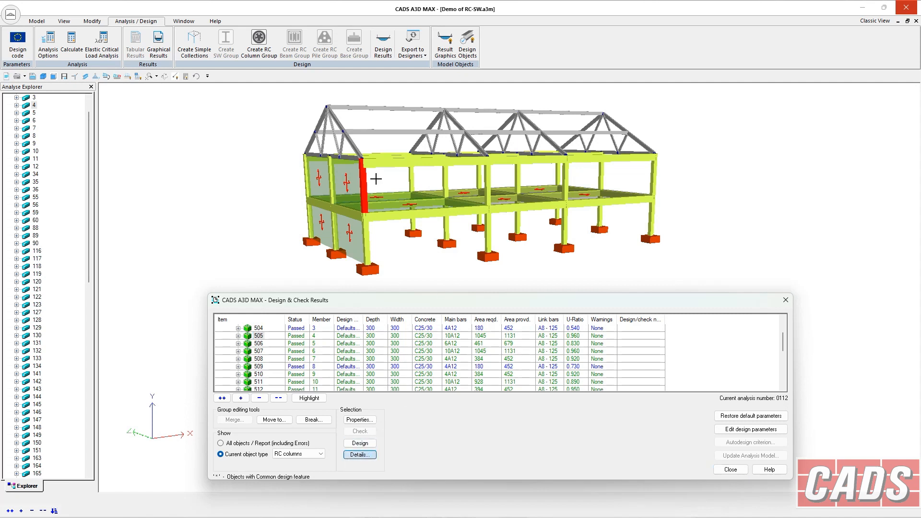
left_click(370, 456)
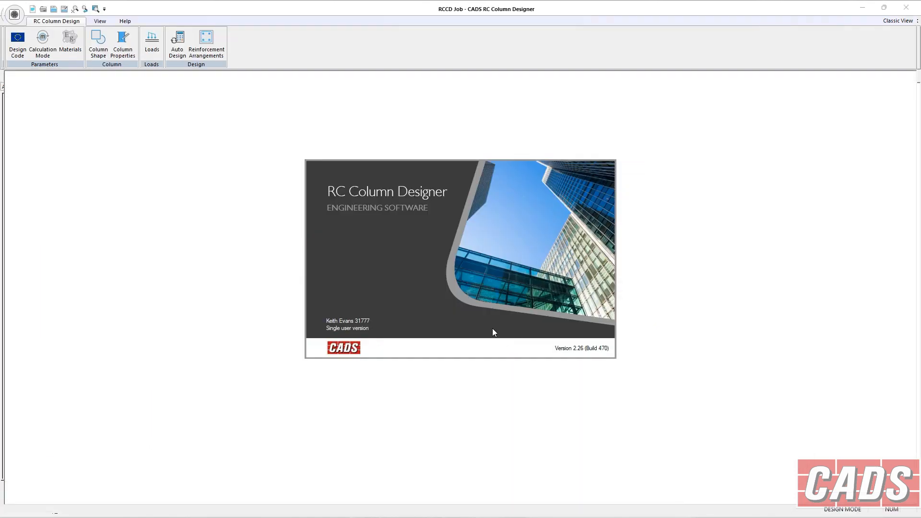
left_click(176, 53)
left_click(465, 284)
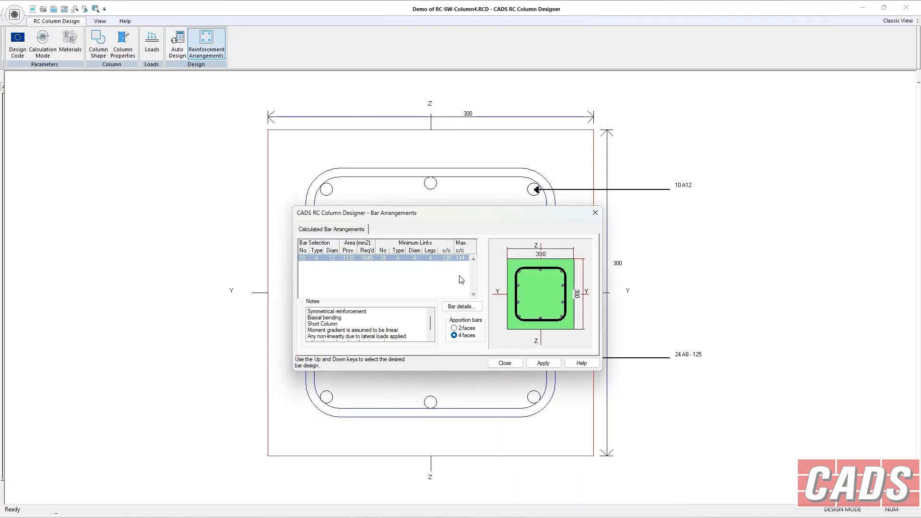
left_click(505, 363)
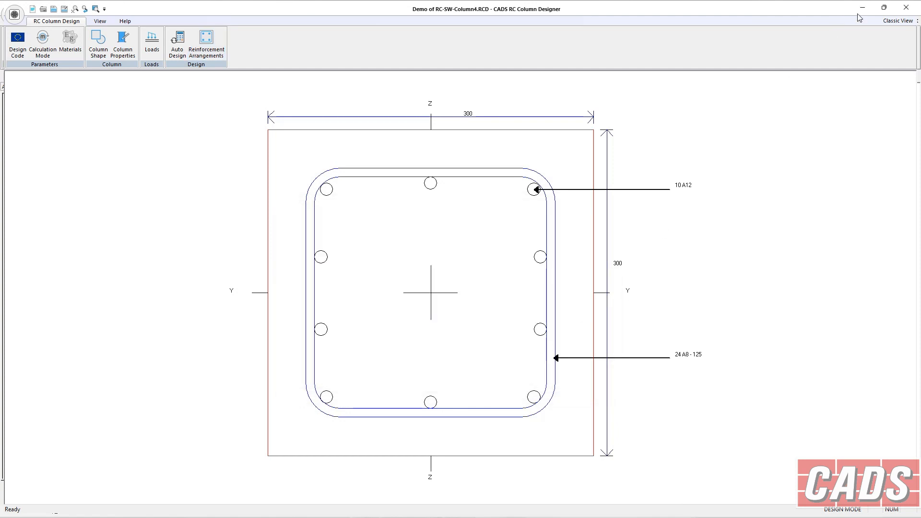
left_click(900, 16)
left_click(476, 285)
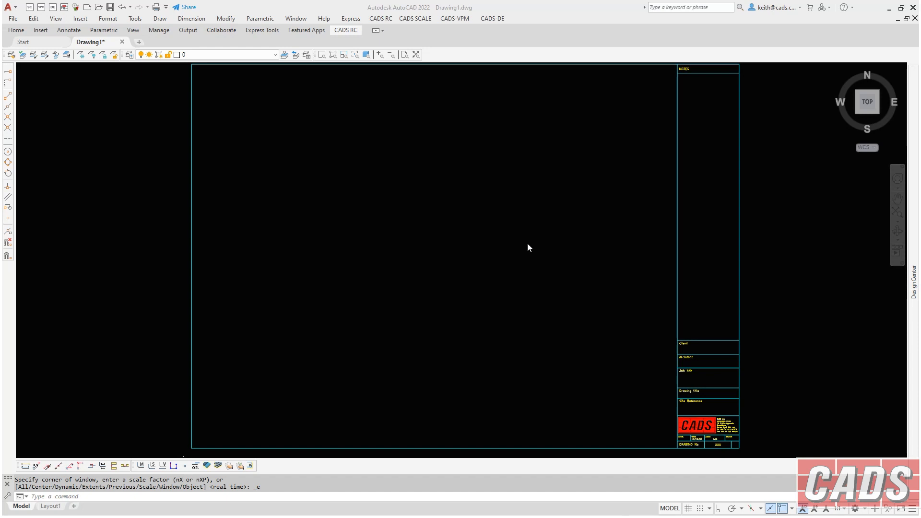
- Start the CADS RC Column Detailer and create a member titled Columns 1 with a quantity of 12
left_click(376, 20)
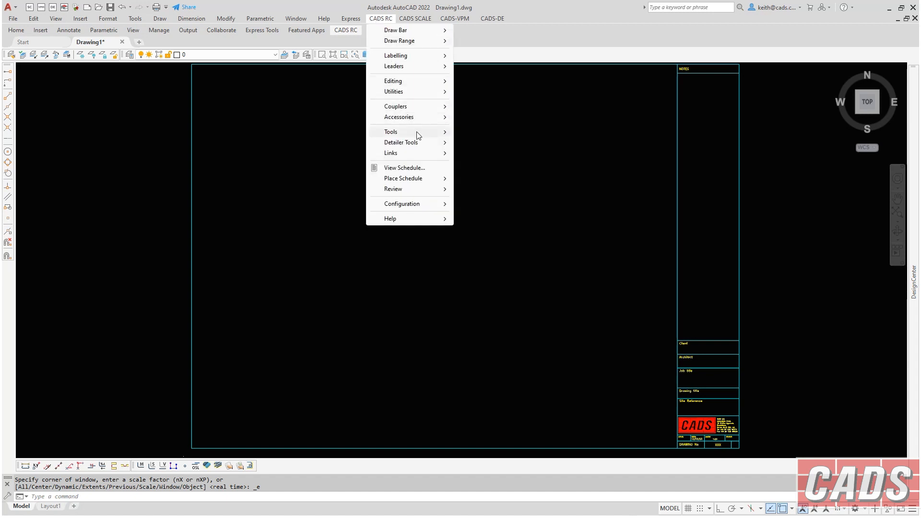
mouse_move(417, 132)
mouse_move(500, 131)
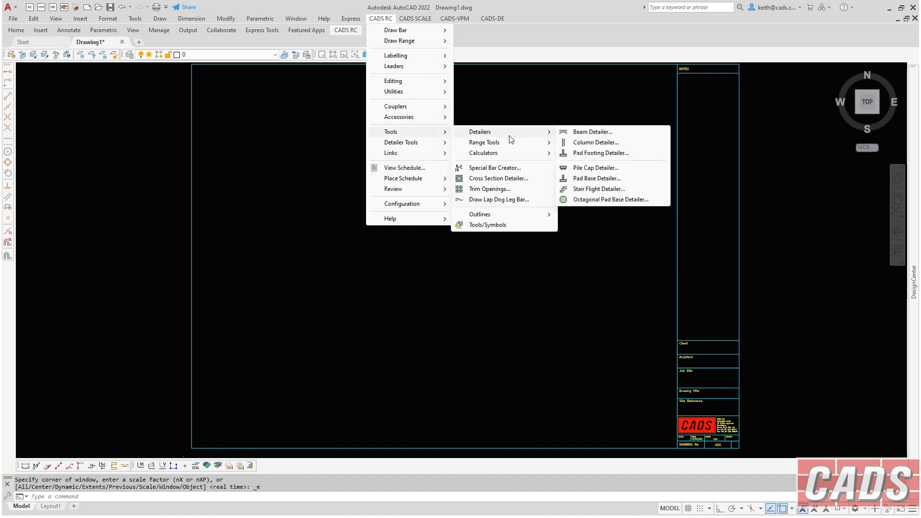
left_click(596, 143)
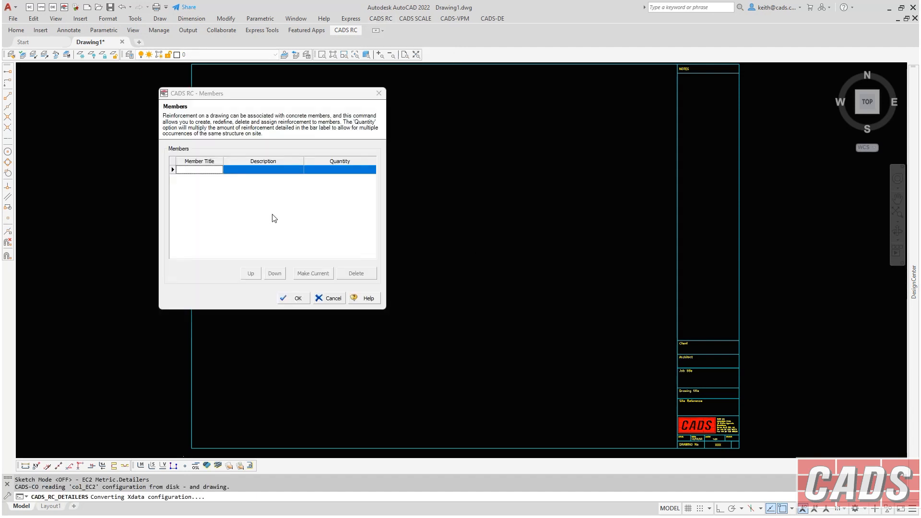
key("Caps_Lock")
type("Columns 1")
left_click(370, 170)
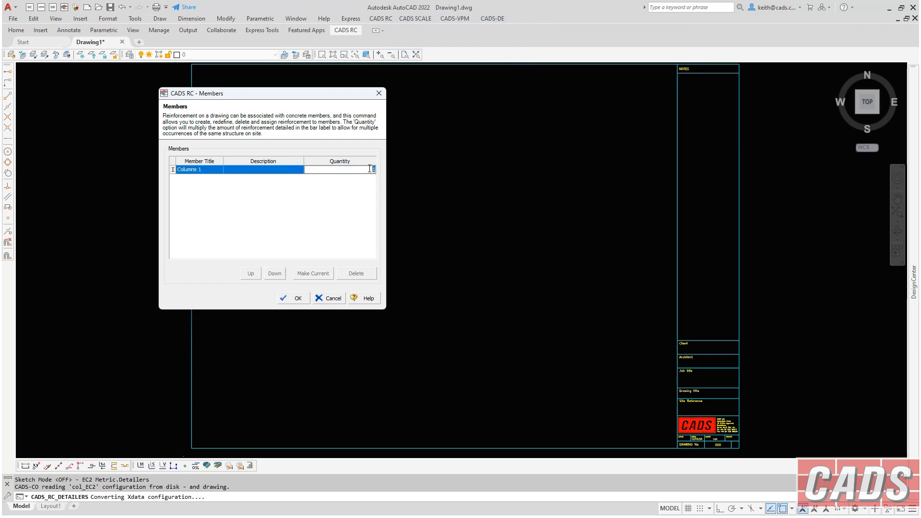
type("2")
key("Tab")
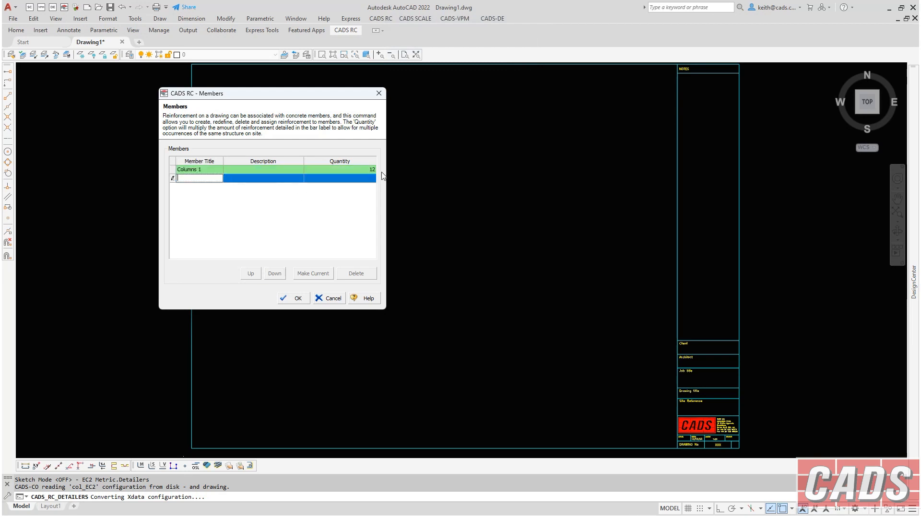
left_click(212, 172)
left_click_drag(212, 172, 162, 170)
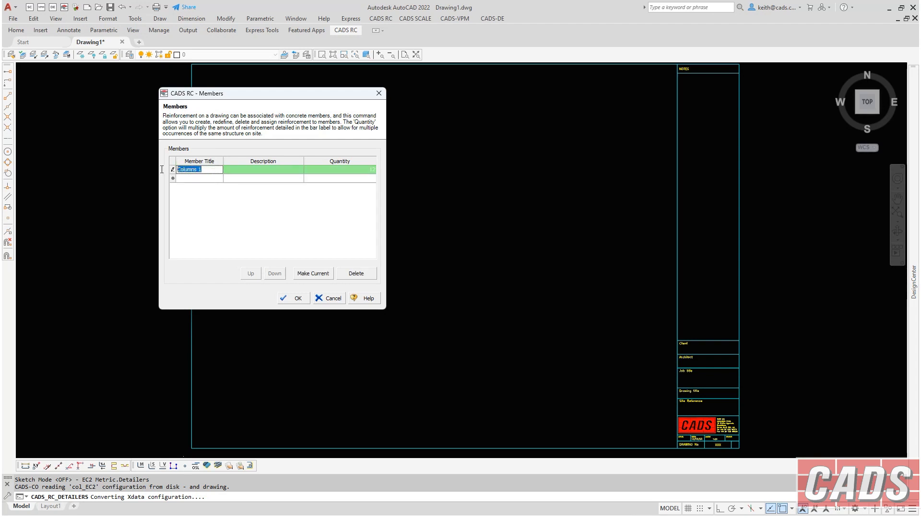
left_click(335, 171)
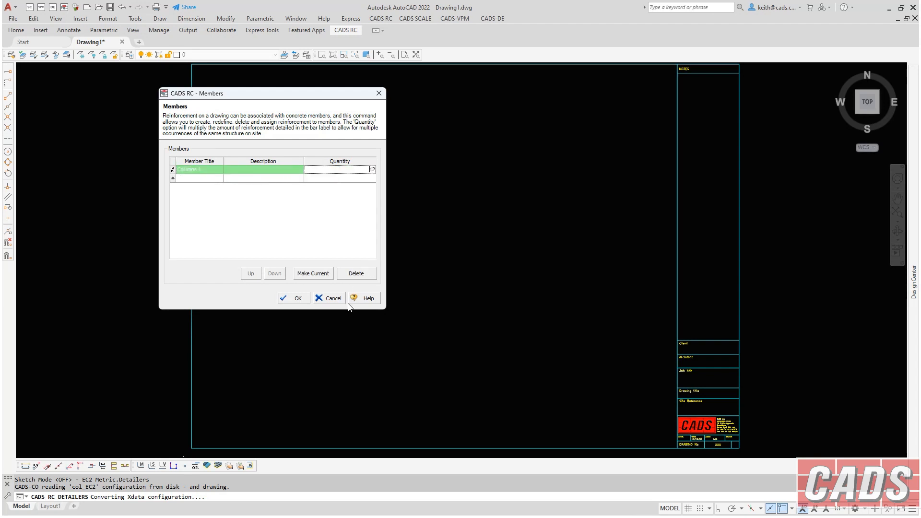
left_click(295, 300)
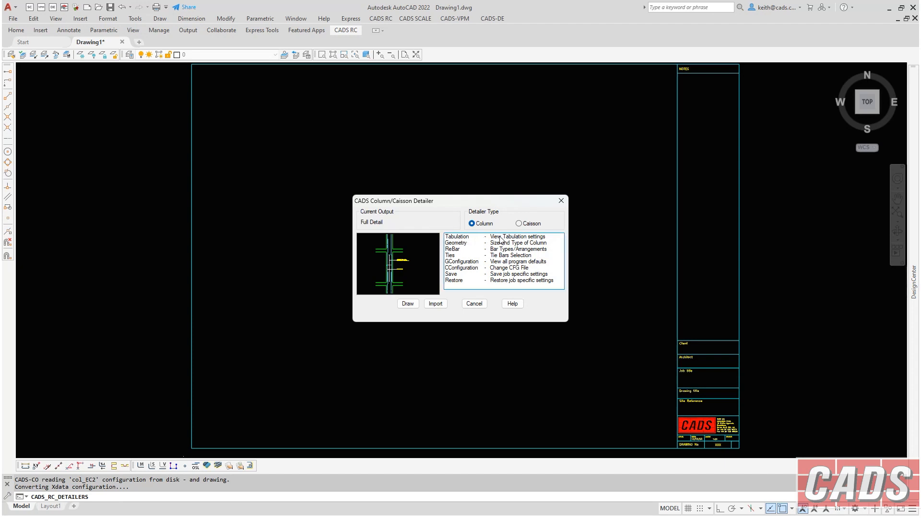
- Look through the Column/Caisson Detailer options, including Tabulation, Geometry, ReBar, Ties, GConfiguration and Restore
double_click(483, 239)
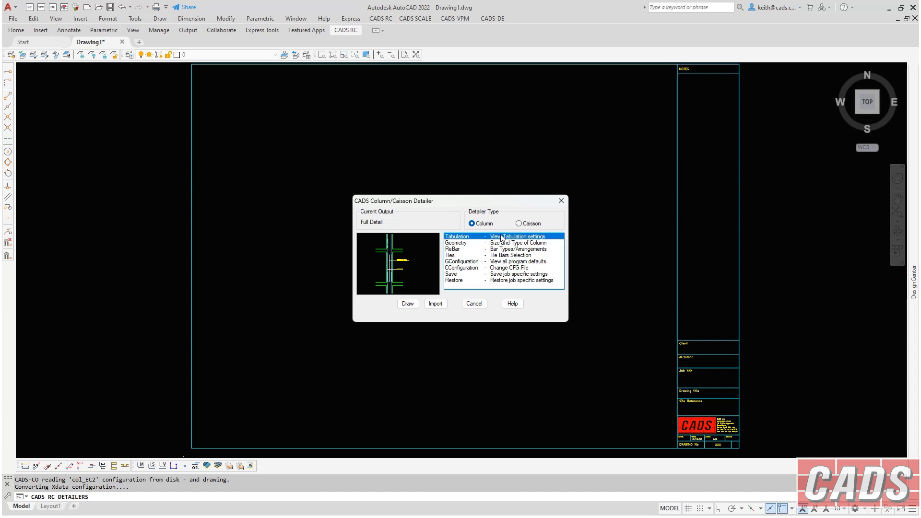
left_click(455, 306)
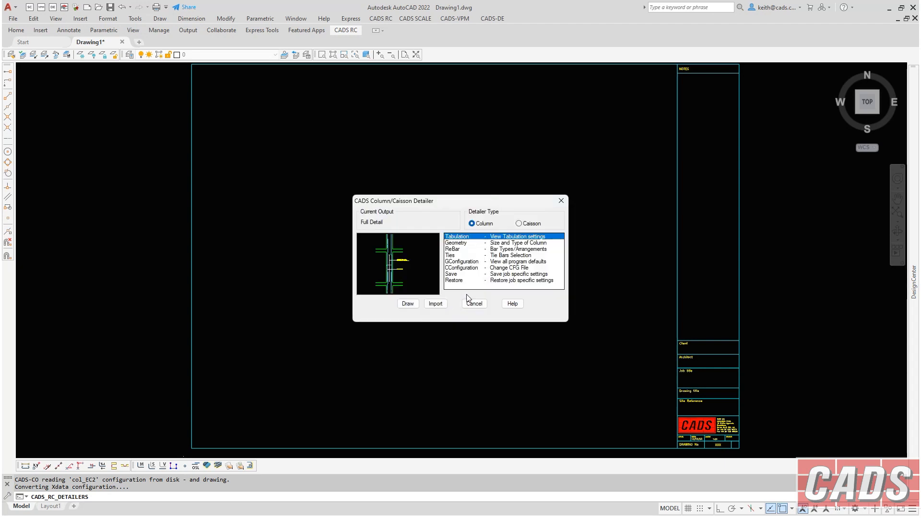
left_click(501, 243)
left_click(503, 249)
left_click(503, 256)
left_click(502, 263)
left_click(501, 281)
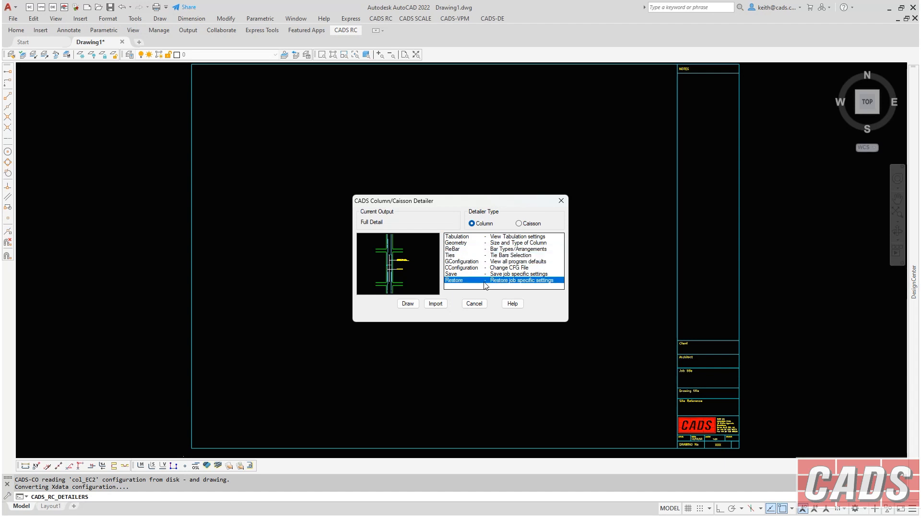
- Import Demo of RC-SW-Column1.RCD into the detailer and draw its reinforcement detail for member Columns 1
left_click(444, 306)
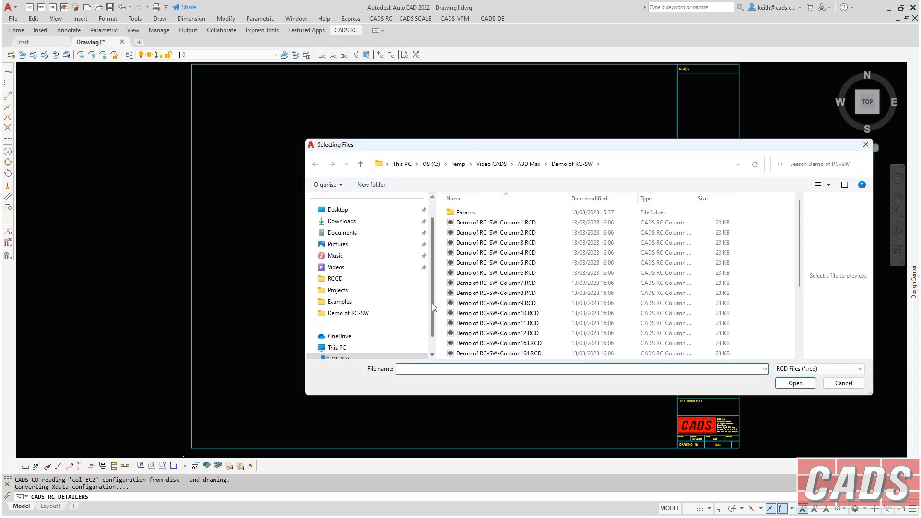
left_click(508, 222)
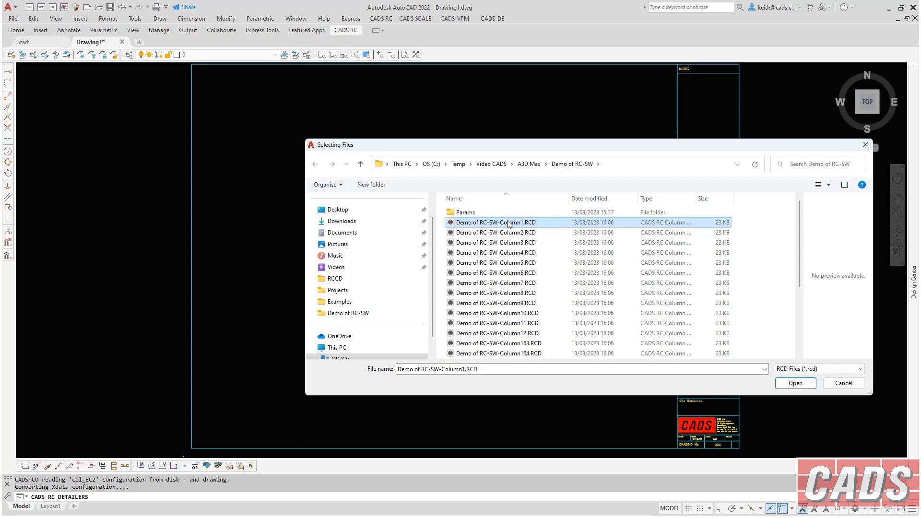
left_click(789, 385)
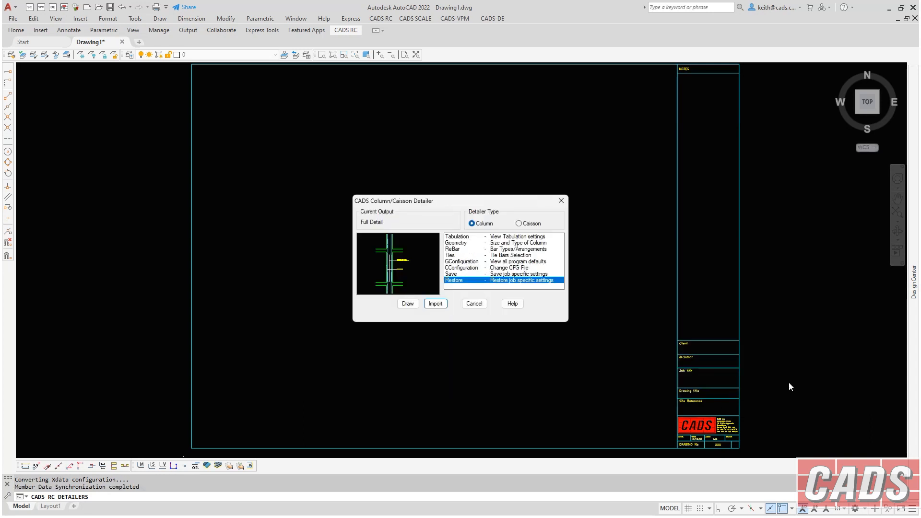
left_click(407, 305)
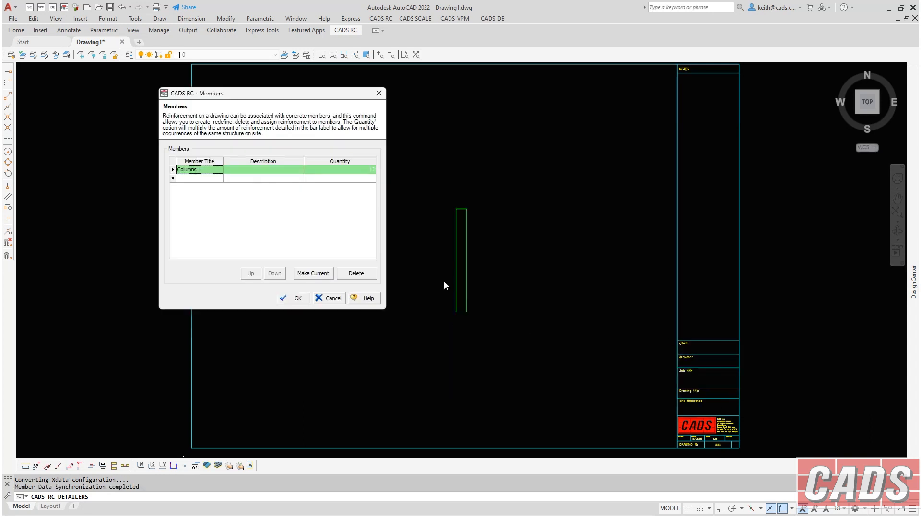
left_click(307, 299)
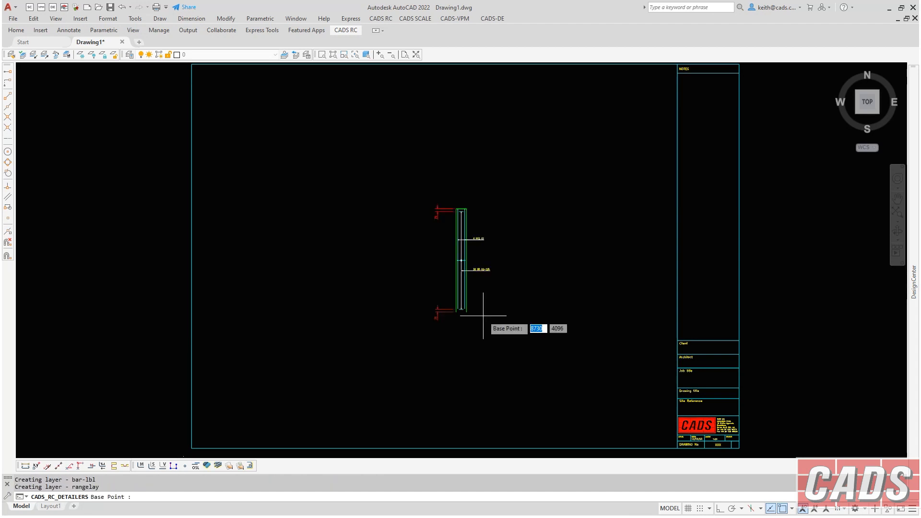
- Move the drawn column elevation slightly to the left, place its cross-section directly below it, and finish the detailer command
scroll(487, 293, "up", 2)
middle_click_drag(487, 293, 661, 304)
scroll(461, 298, "up", 4)
scroll(596, 359, "down", 2)
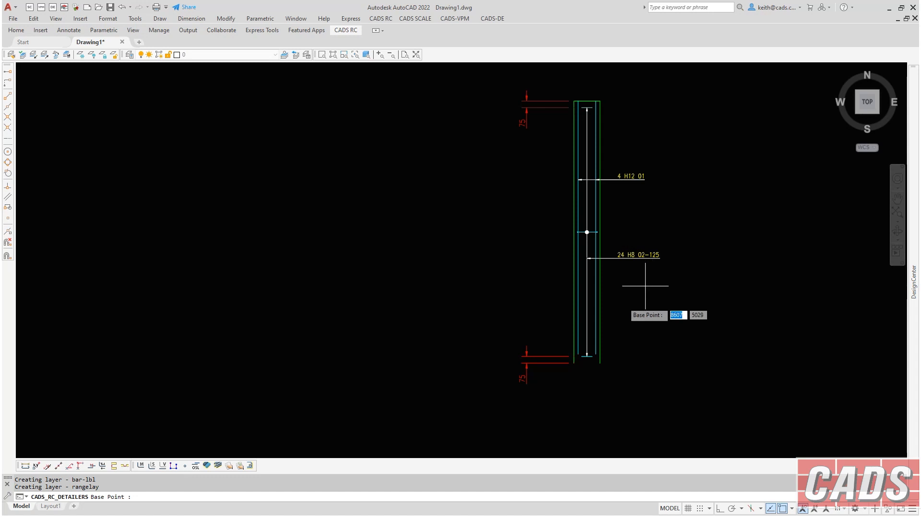
left_click(587, 356)
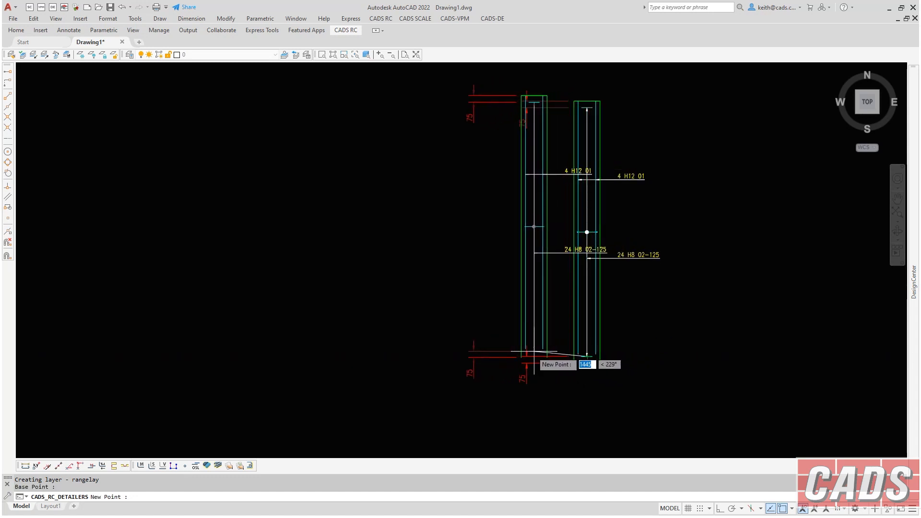
left_click(526, 351)
left_click(587, 350)
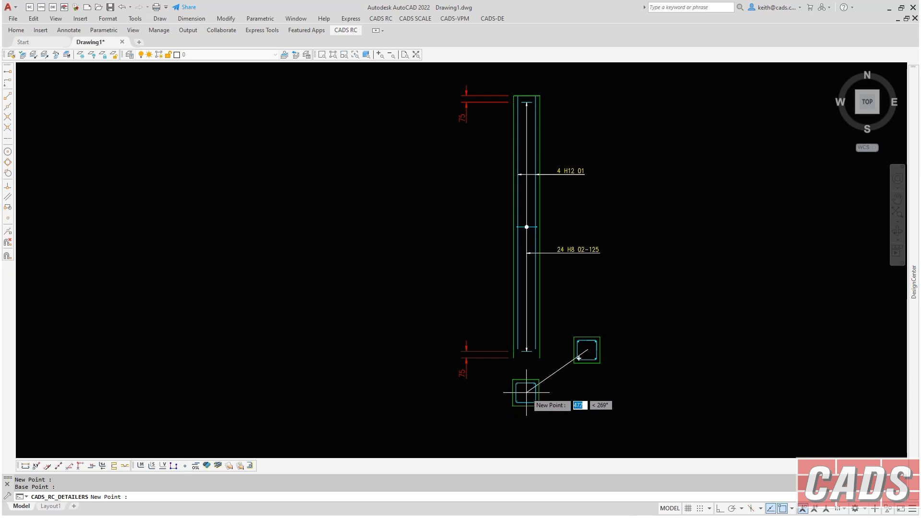
left_click(526, 389)
right_click(324, 233)
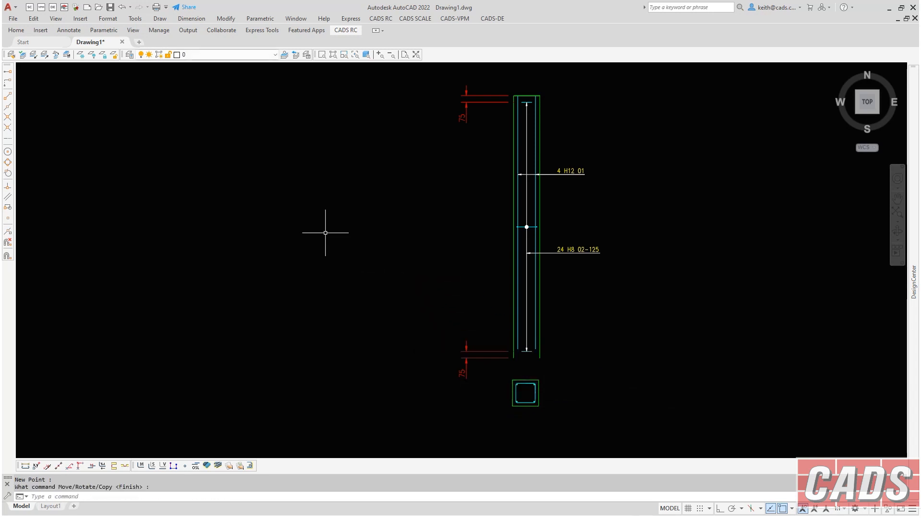
- Repeat the Column Detailer for member Columns 1, import another designed column's RCD file and draw its detail
right_click(345, 232)
left_click(375, 240)
left_click(291, 299)
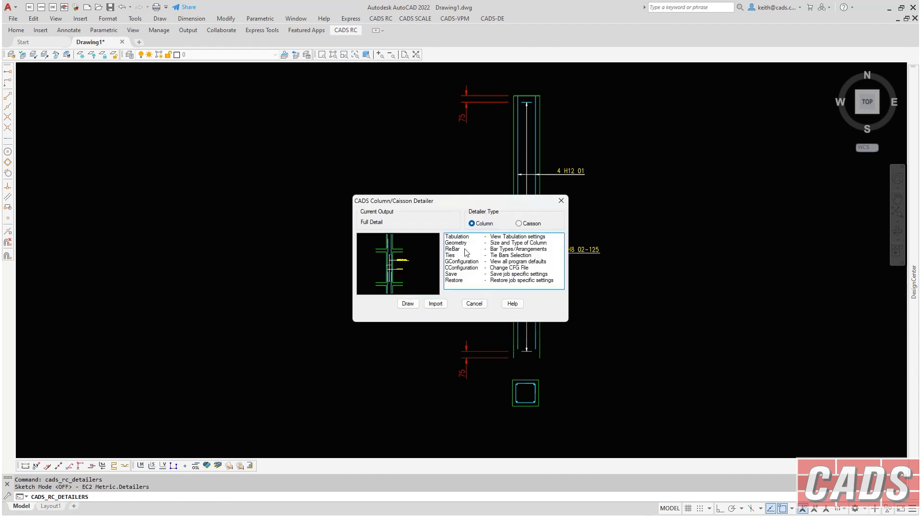
left_click(435, 304)
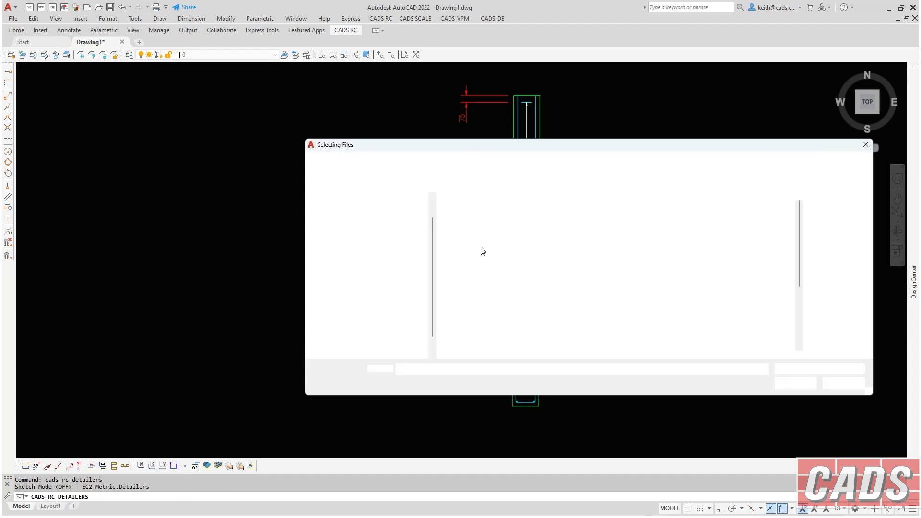
double_click(494, 247)
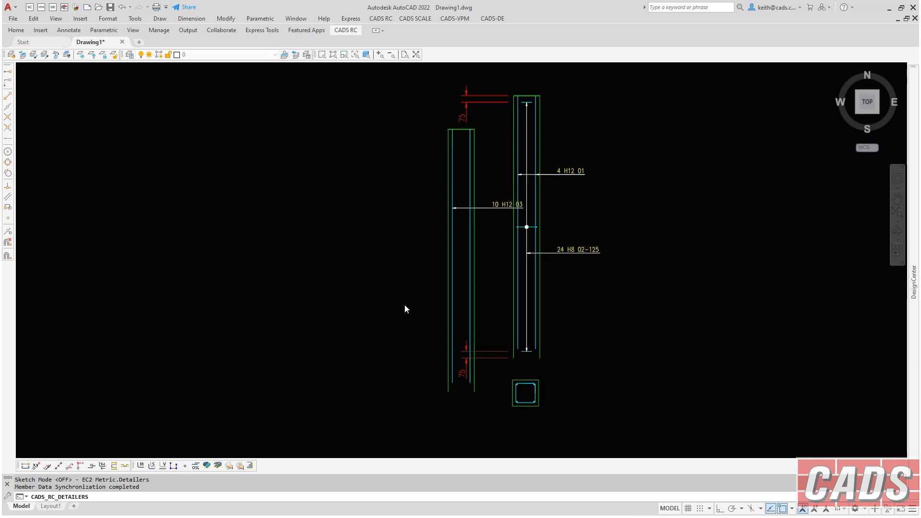
- Move the second column's elevation left of the first, level with it, place its cross-section underneath, and finish the command
left_click(471, 260)
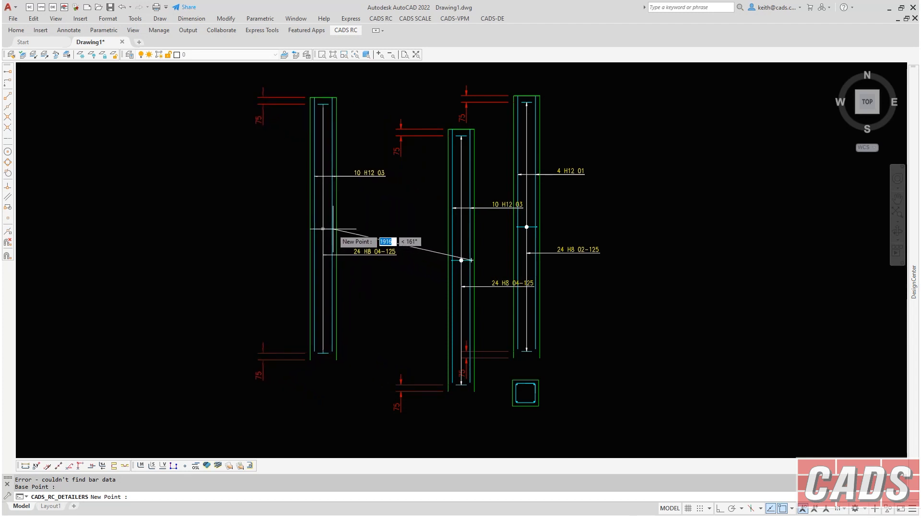
left_click(324, 228)
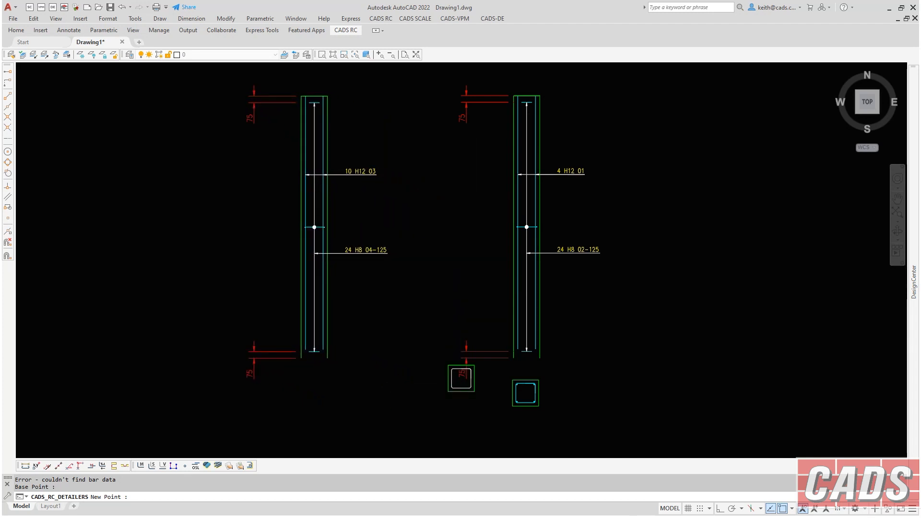
left_click(471, 375)
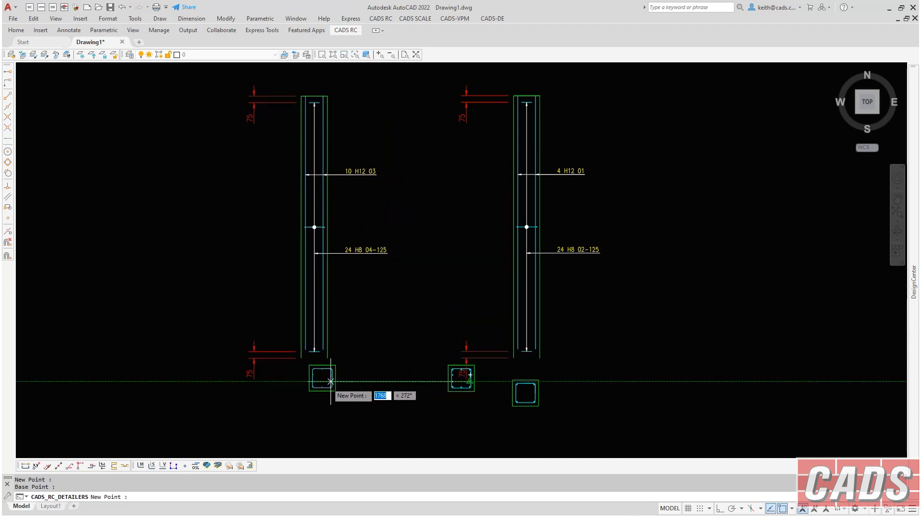
left_click(324, 390)
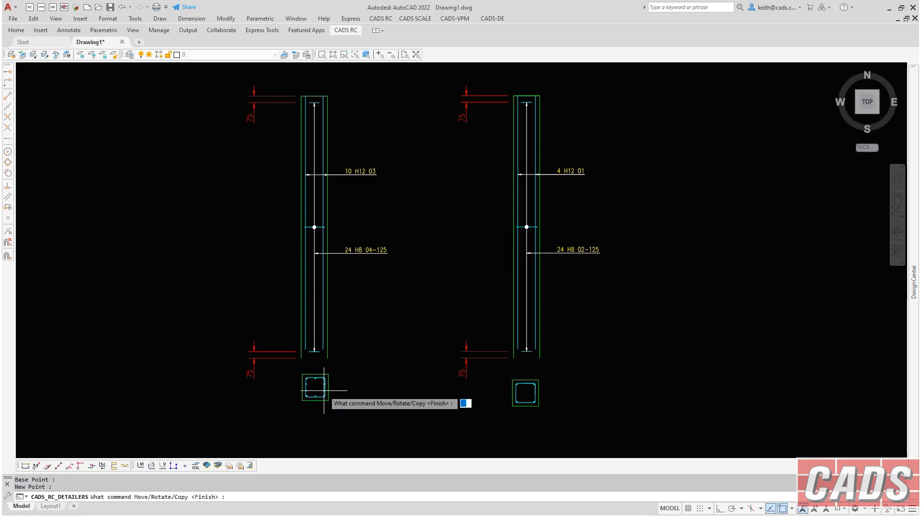
key("Return")
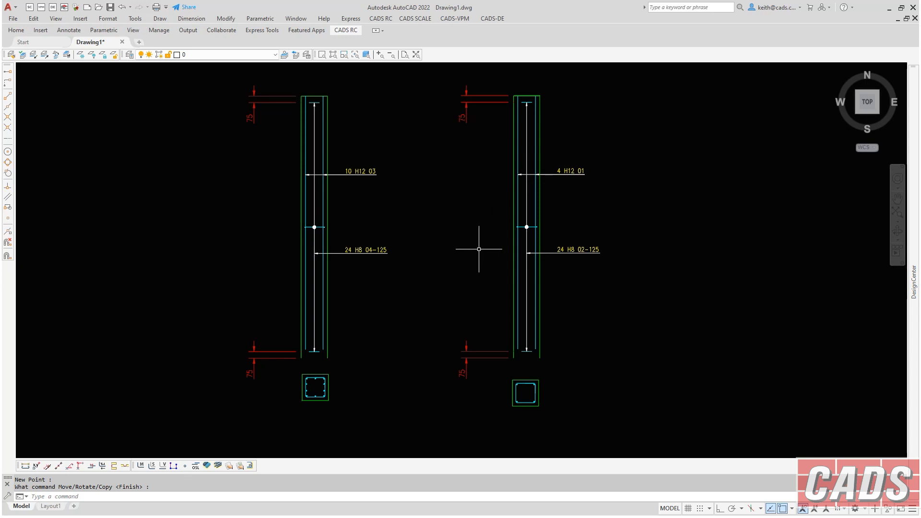
- View the bar schedule of the drawing, preview its Bar Schedule Report, and close the preview and the schedule
left_click(371, 20)
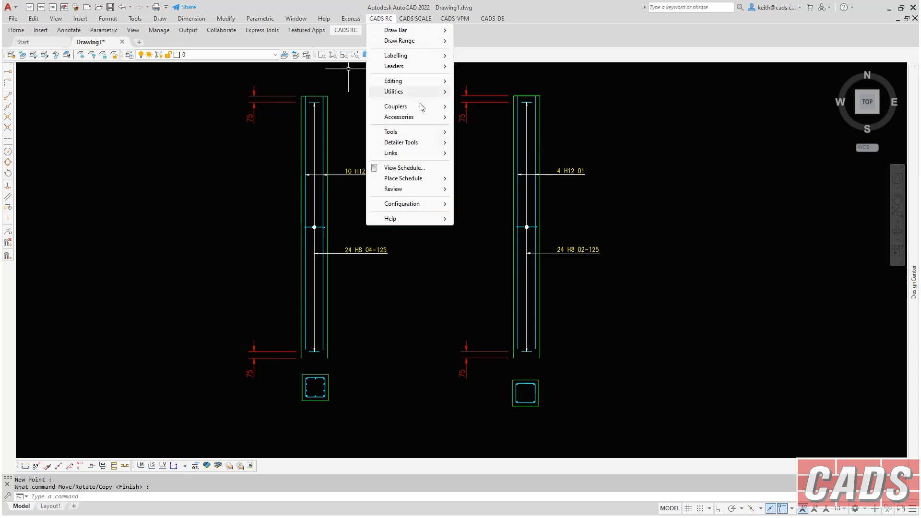
left_click(399, 171)
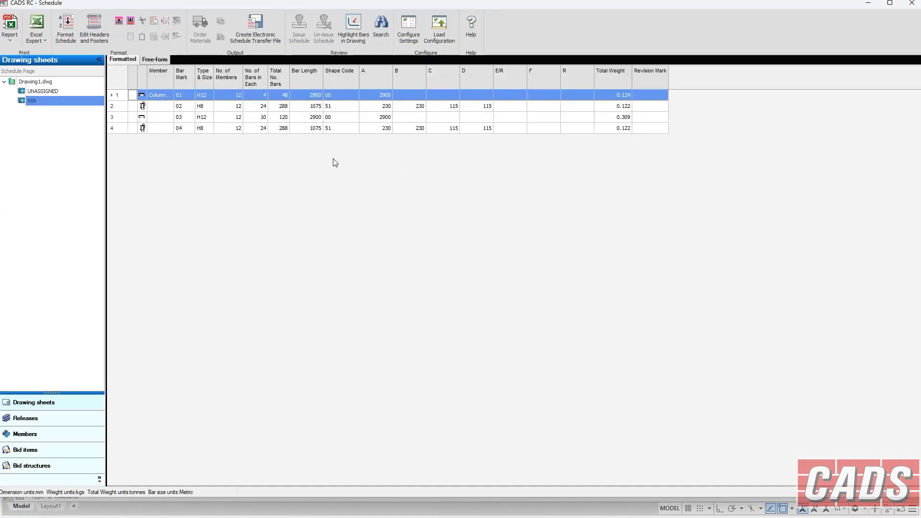
left_click(10, 41)
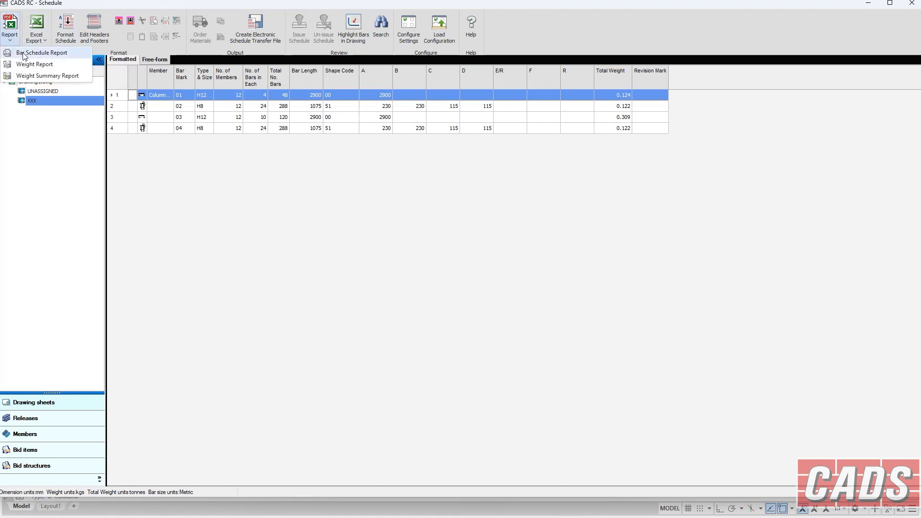
left_click(38, 56)
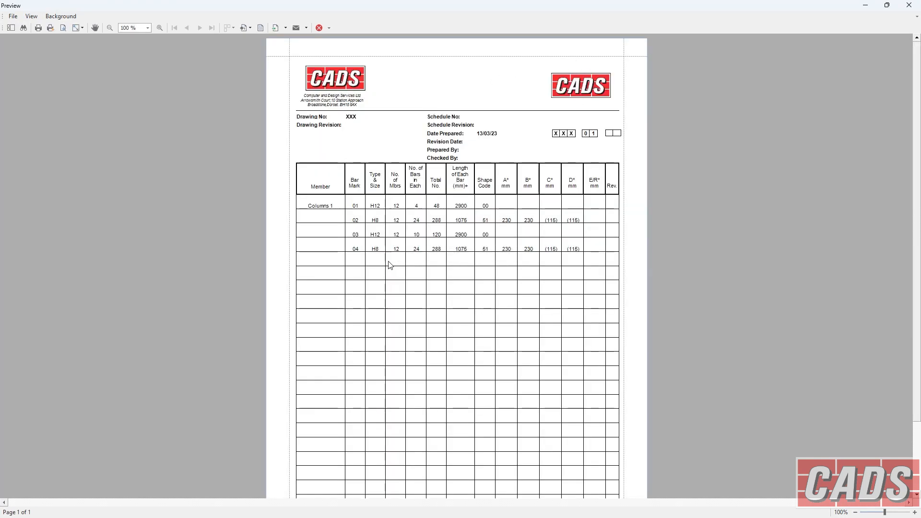
left_click(319, 28)
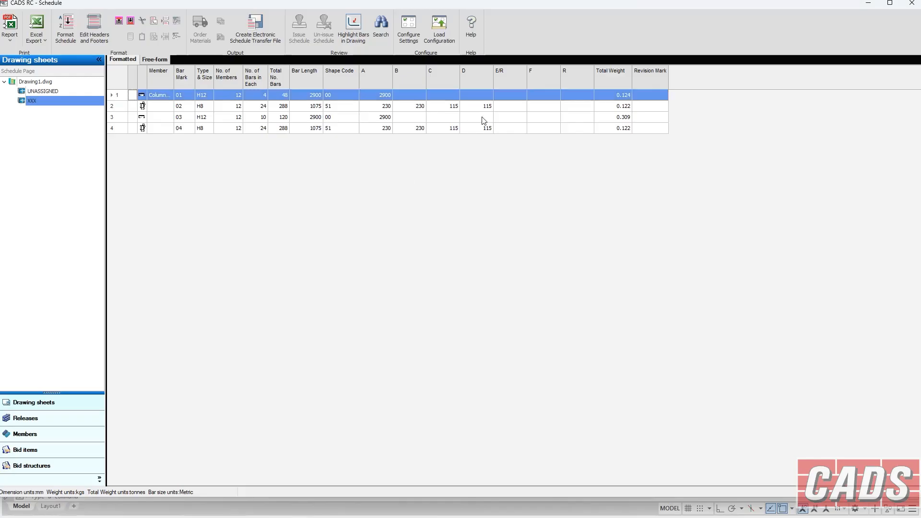
left_click(913, 4)
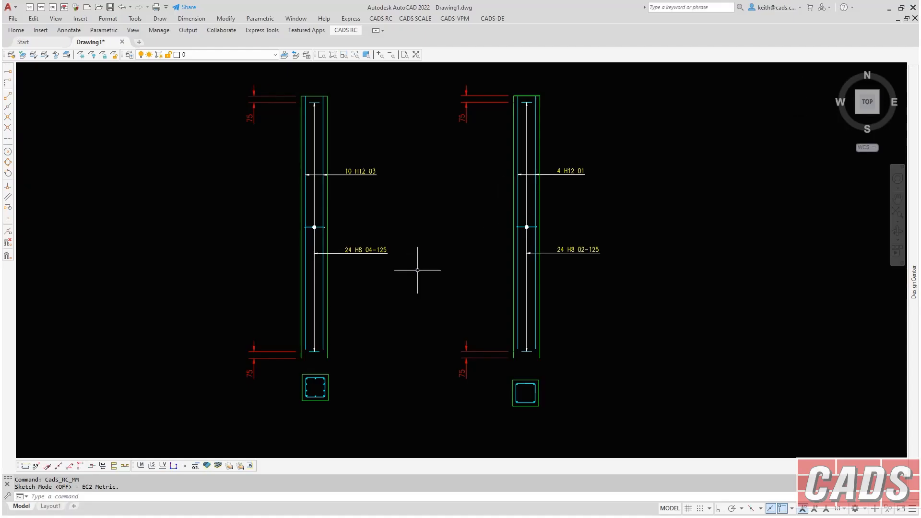